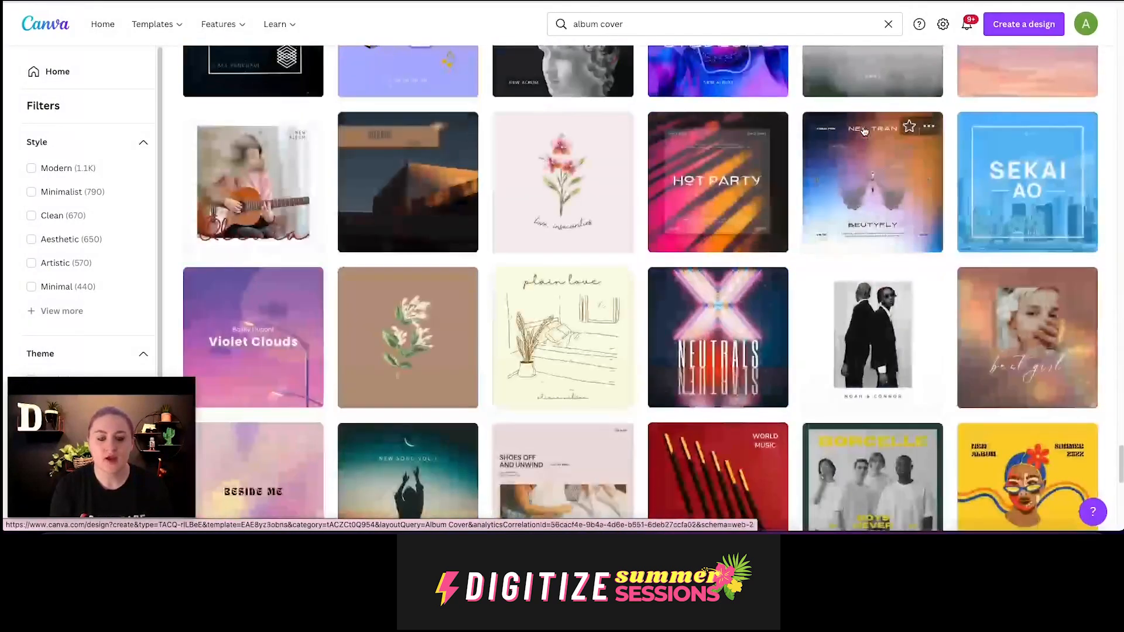
Step: Open the "Riot of Renegades" starry black album cover template for editing
scroll(864, 131, "up", 4)
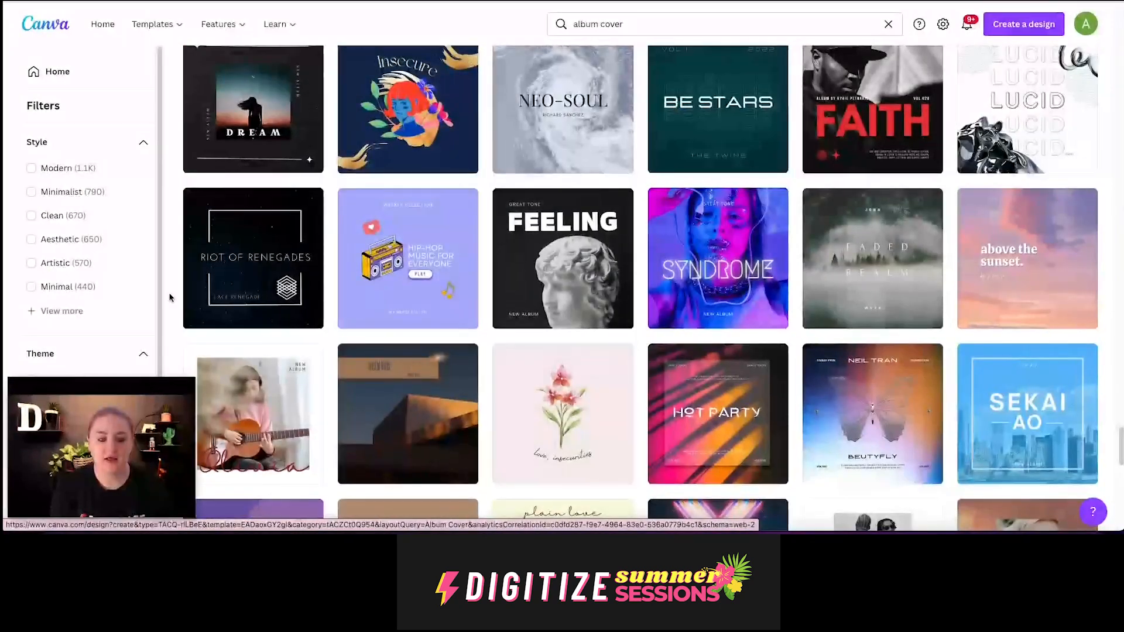
left_click(281, 245)
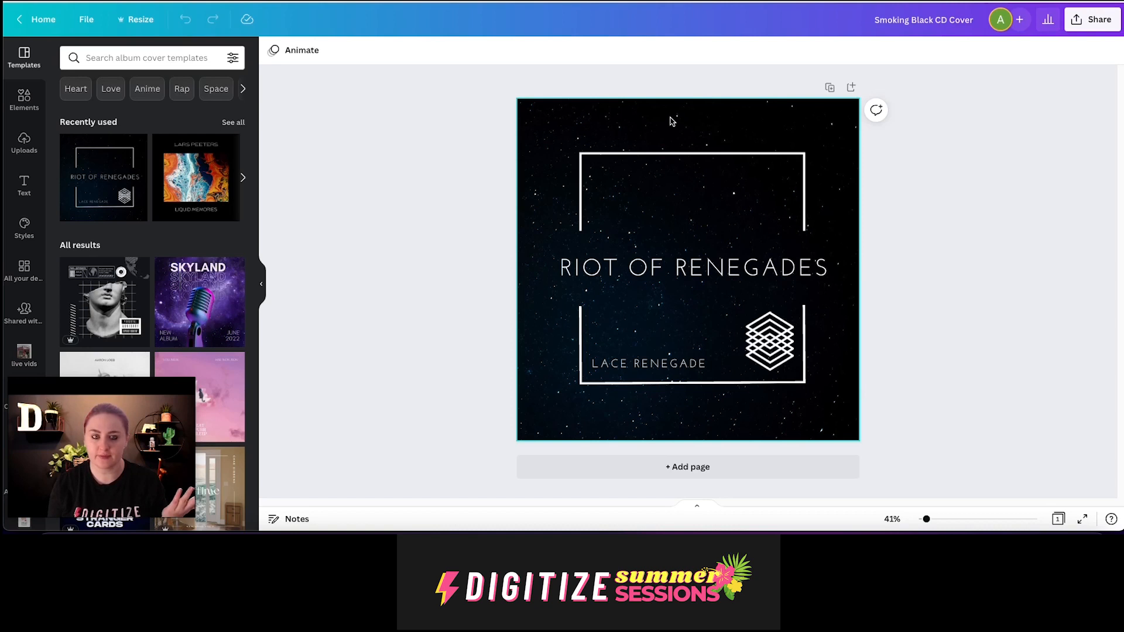
Step: Search Google for "my chemical romance colours" and view the 2005 colour palette image before returning to the Canva design
key("super+t")
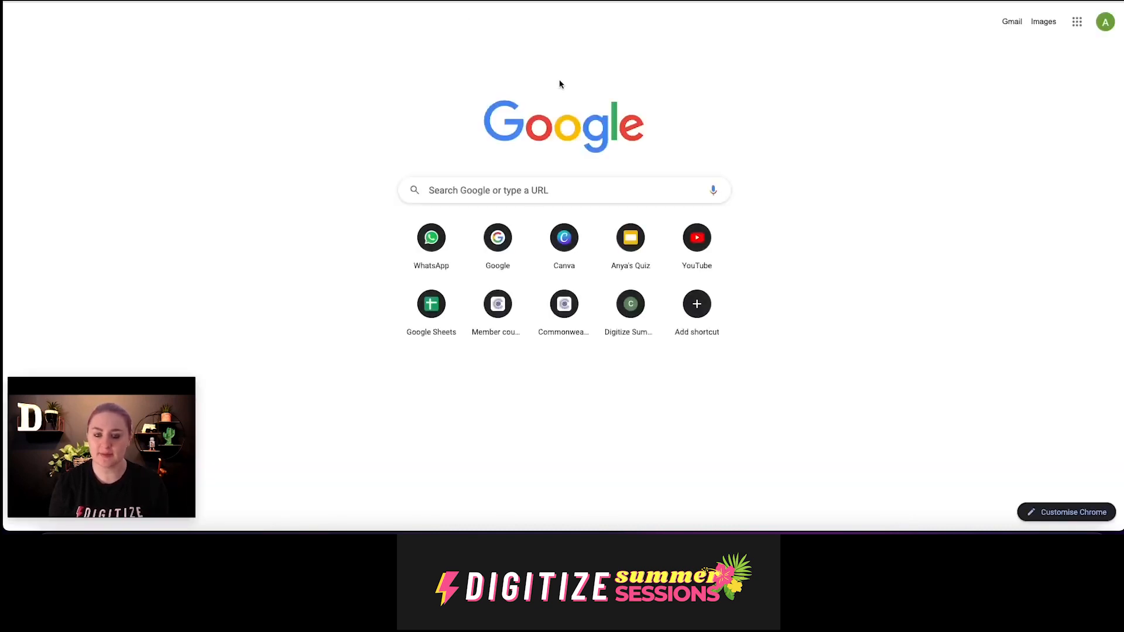
left_click(539, 197)
type("my che")
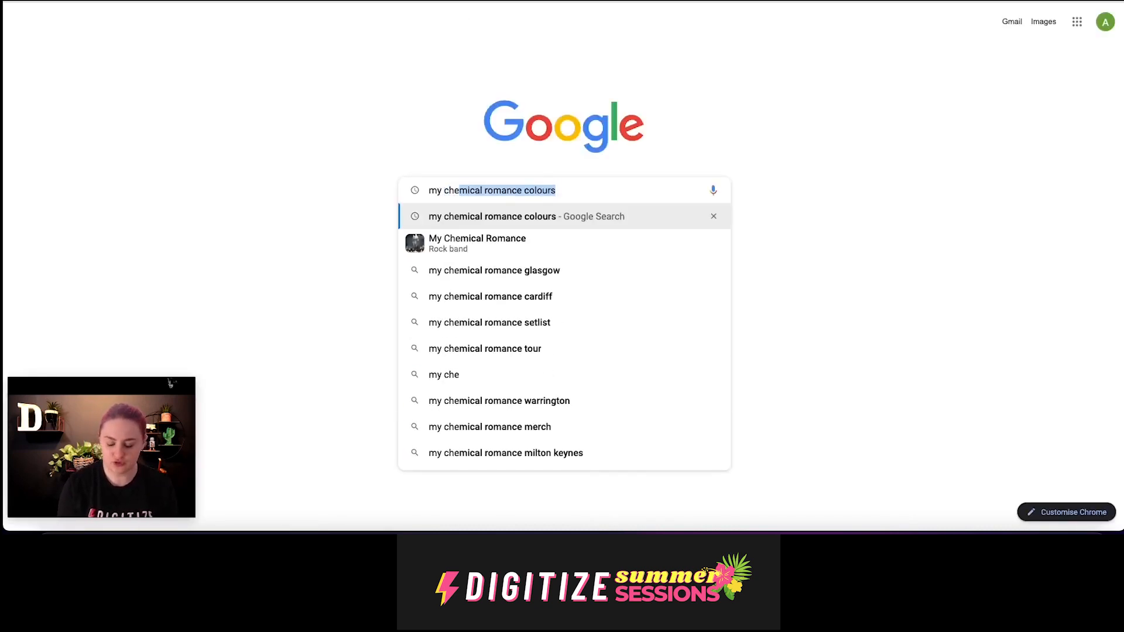
key("Return")
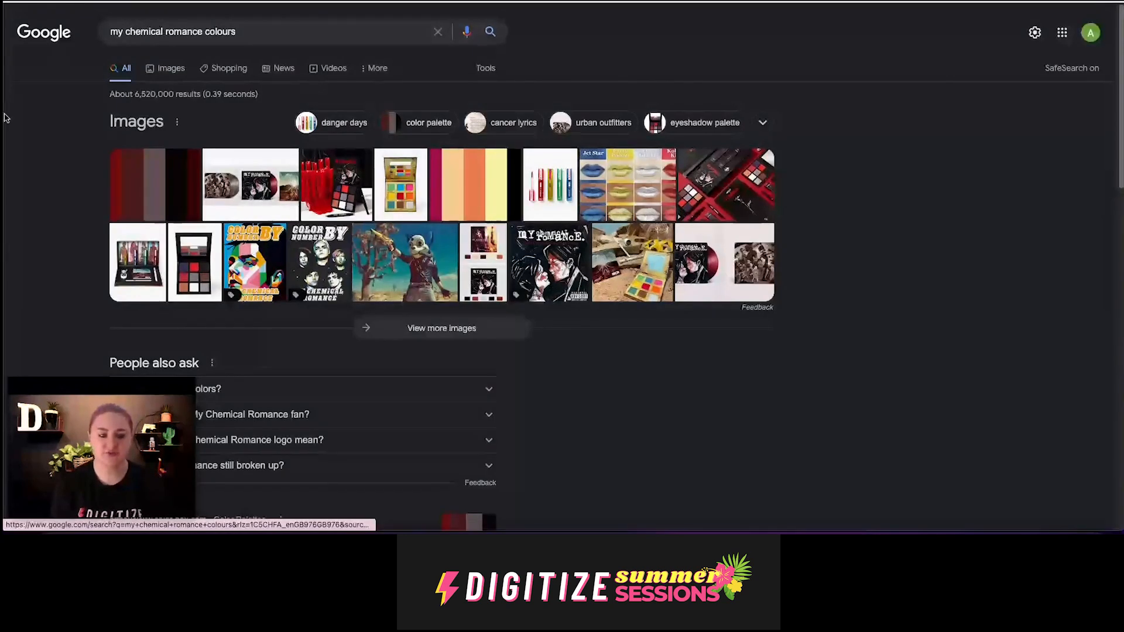
left_click(117, 202)
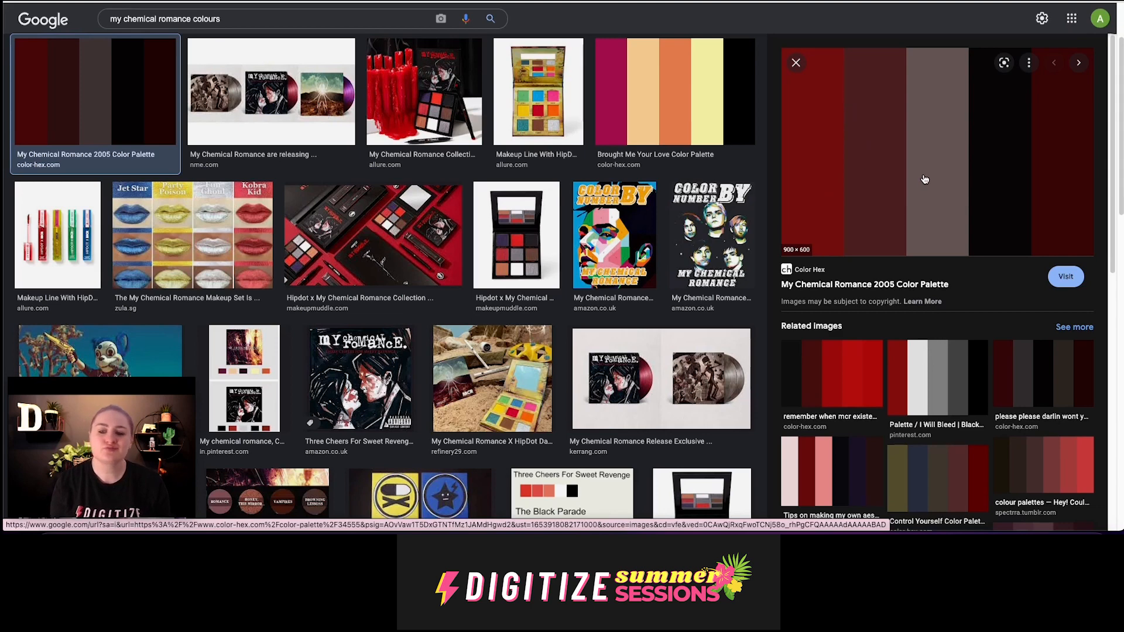
left_click(312, 6)
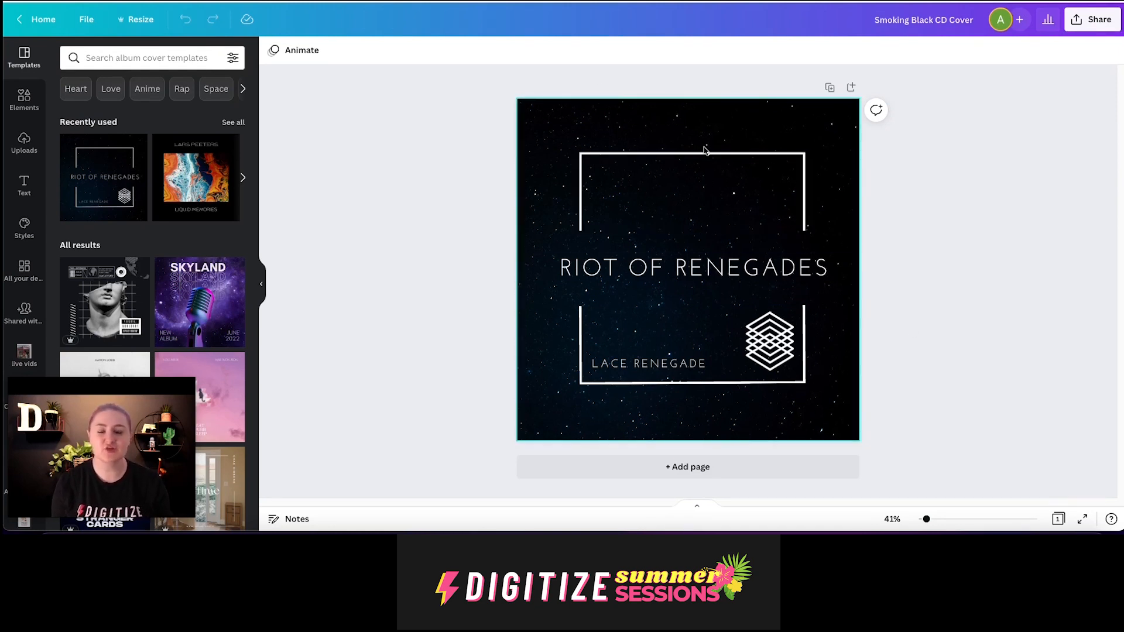
Step: Replace the cover's main title text with "MY CHEMICAL ROMANCE"
double_click(709, 272)
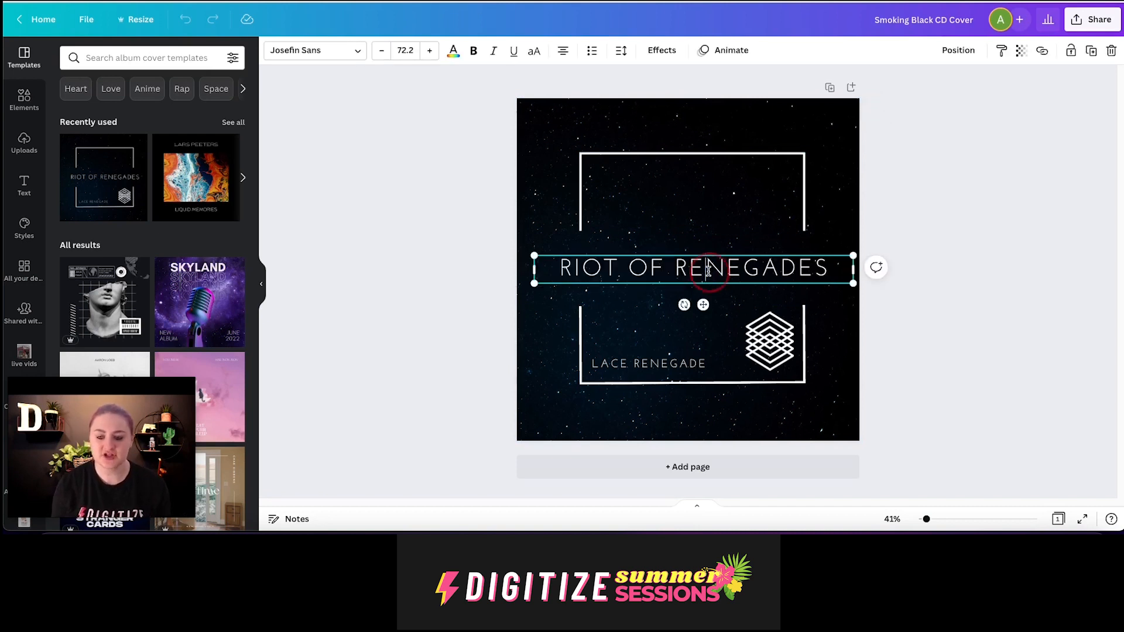
triple_click(709, 272)
type("MY CH")
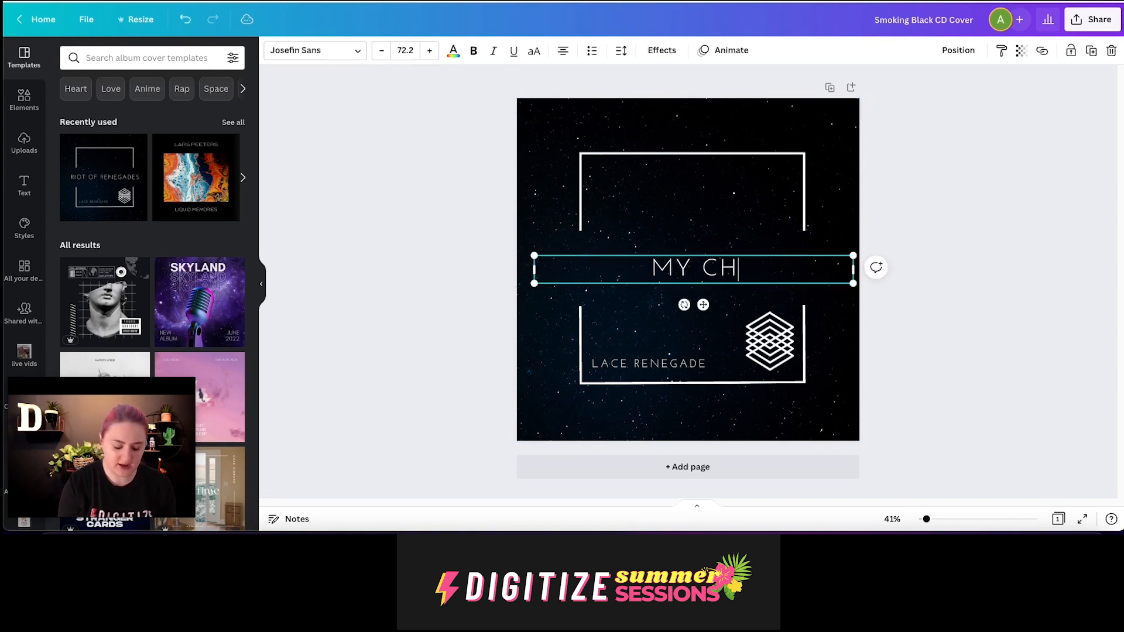
type("EMICAL ")
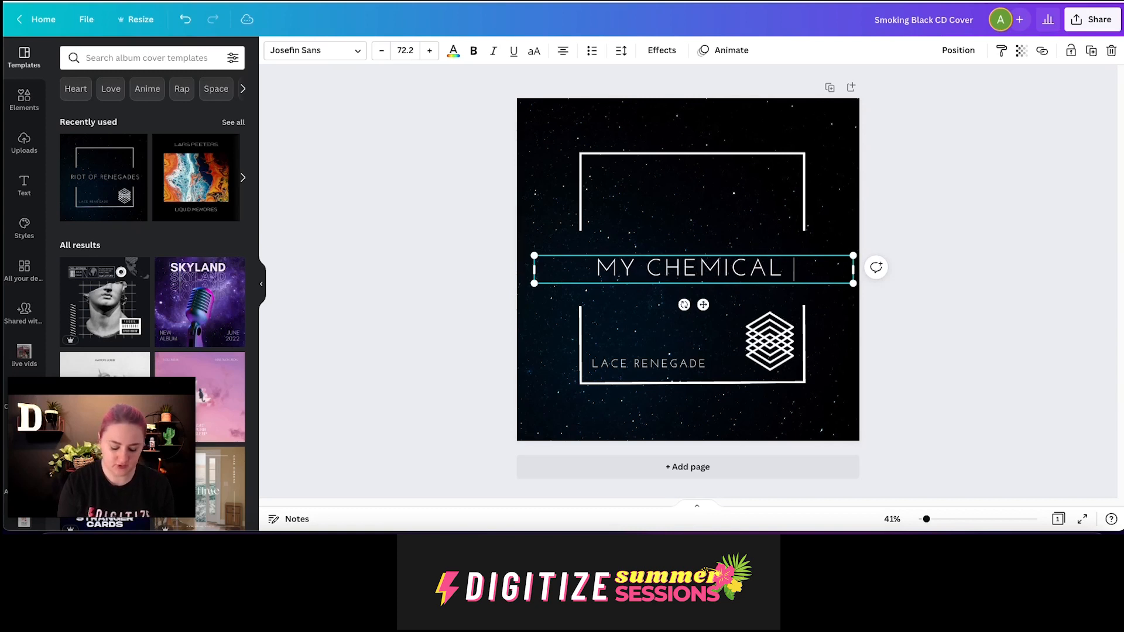
type("ROMANCE")
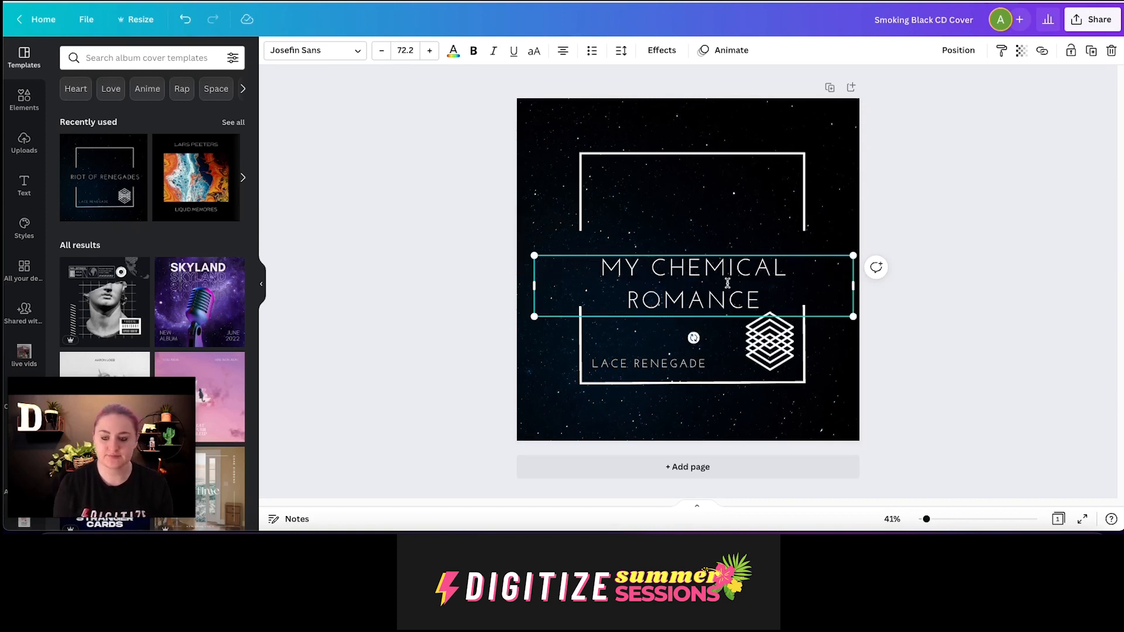
Step: Move the two-line title slightly up so it sits in the gap in the frame's sides
left_click(940, 259)
left_click_drag(740, 267, 738, 262)
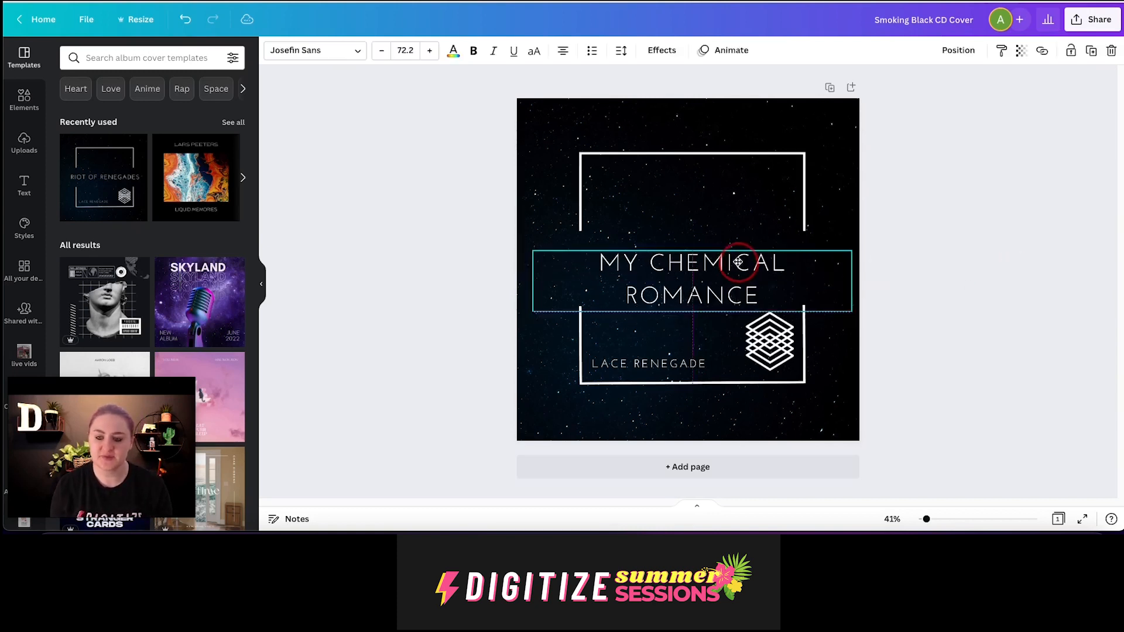
left_click(1017, 282)
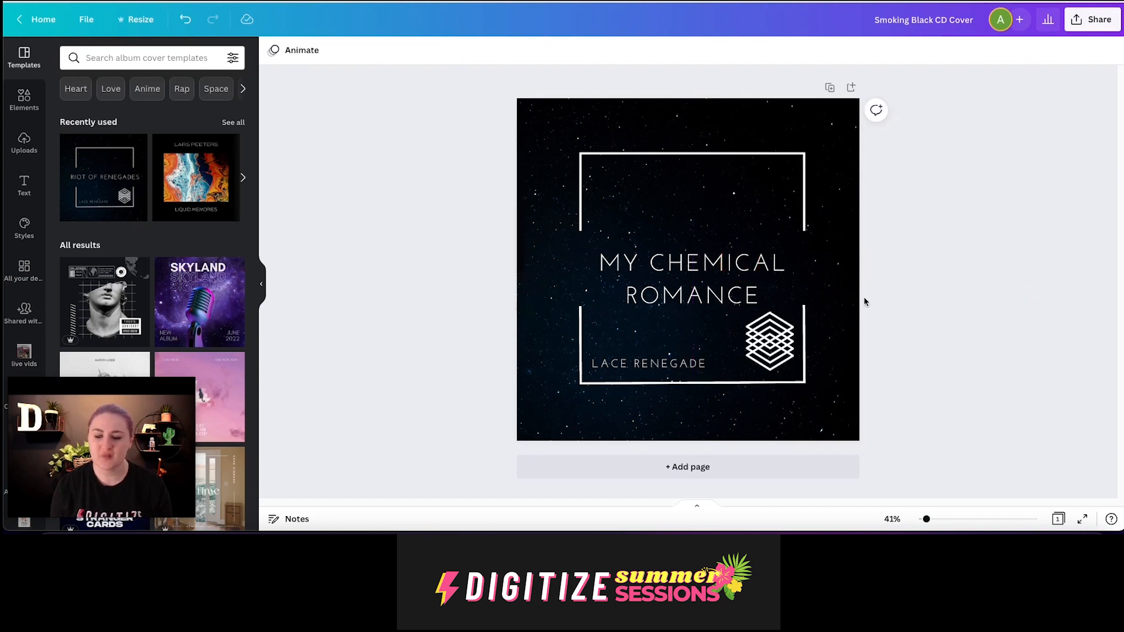
left_click_drag(778, 293, 779, 288)
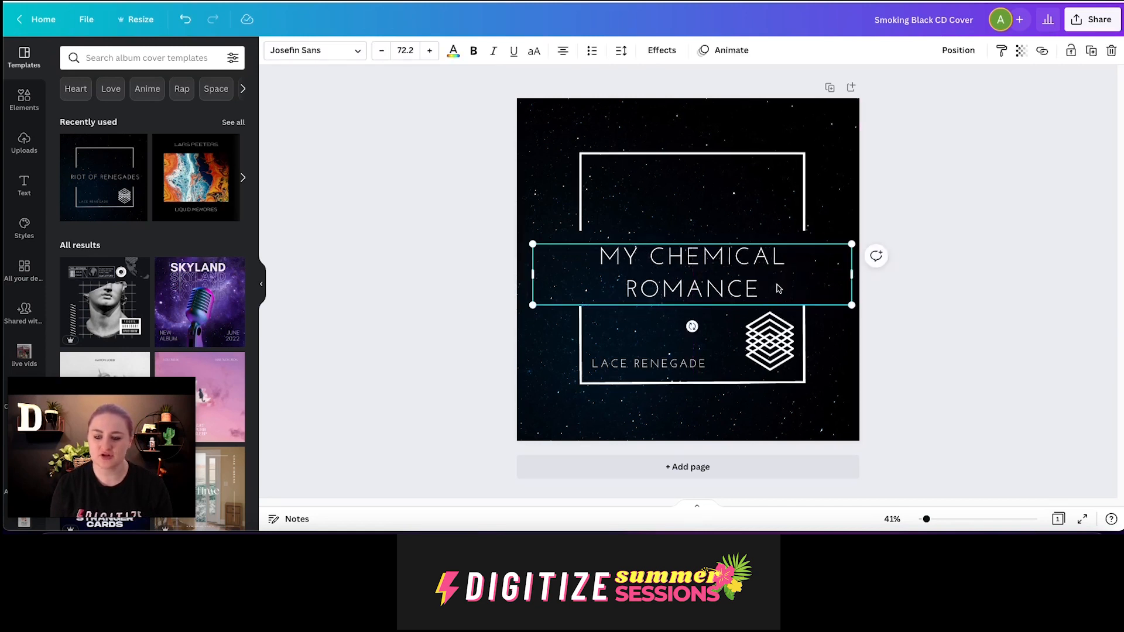
left_click(302, 84)
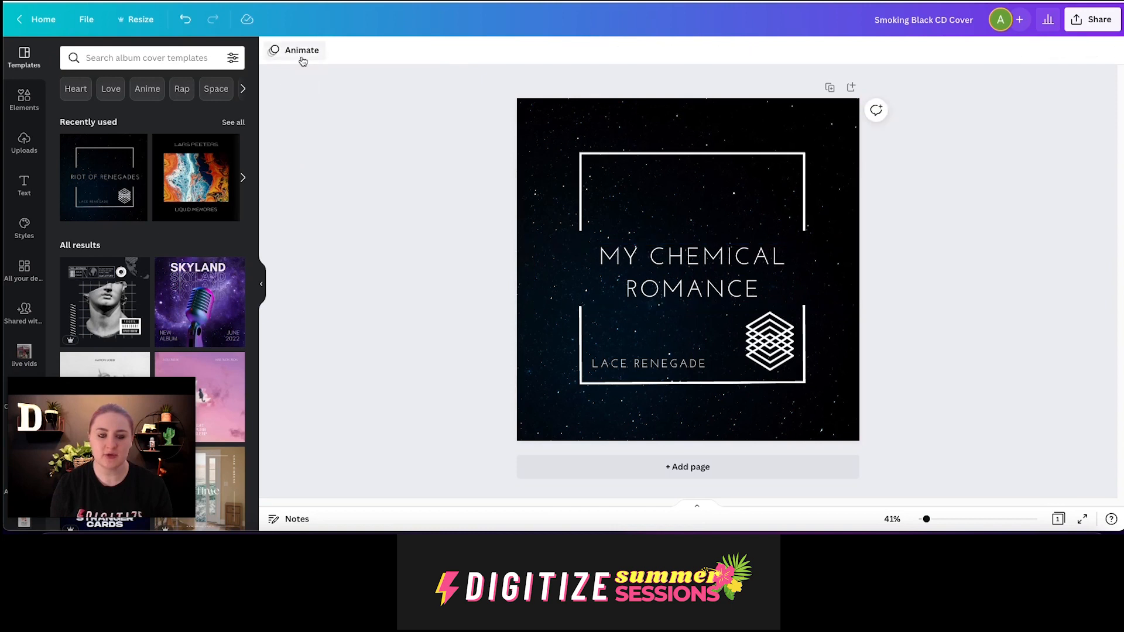
Step: Try the Agrandir Grand Black, Adele and Vintage Regular fonts on the title
left_click(720, 259)
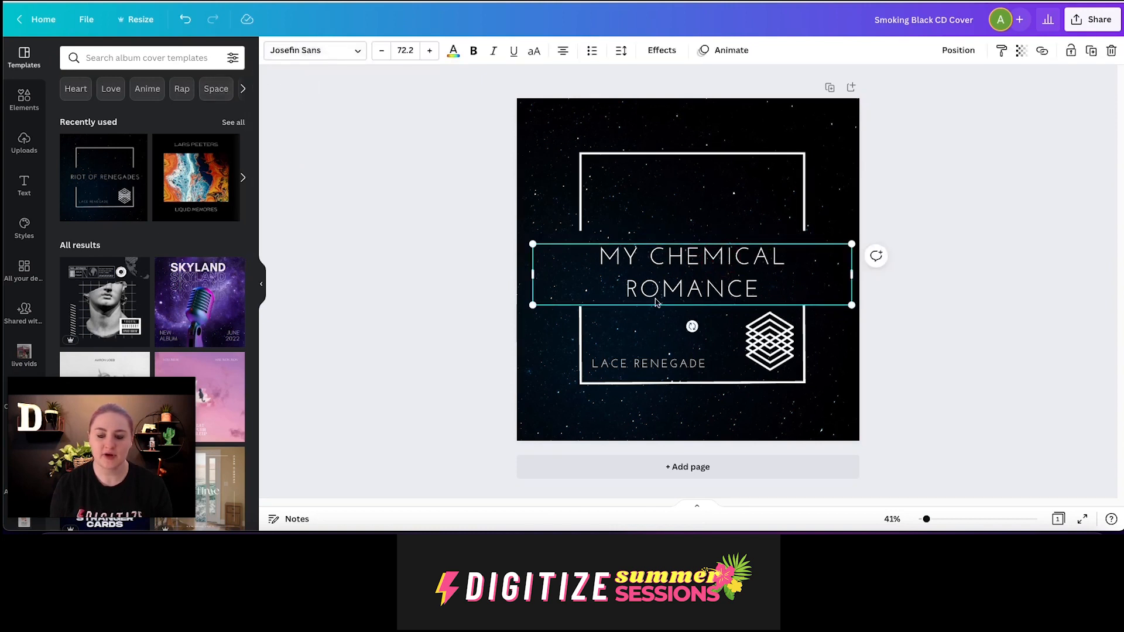
left_click(322, 51)
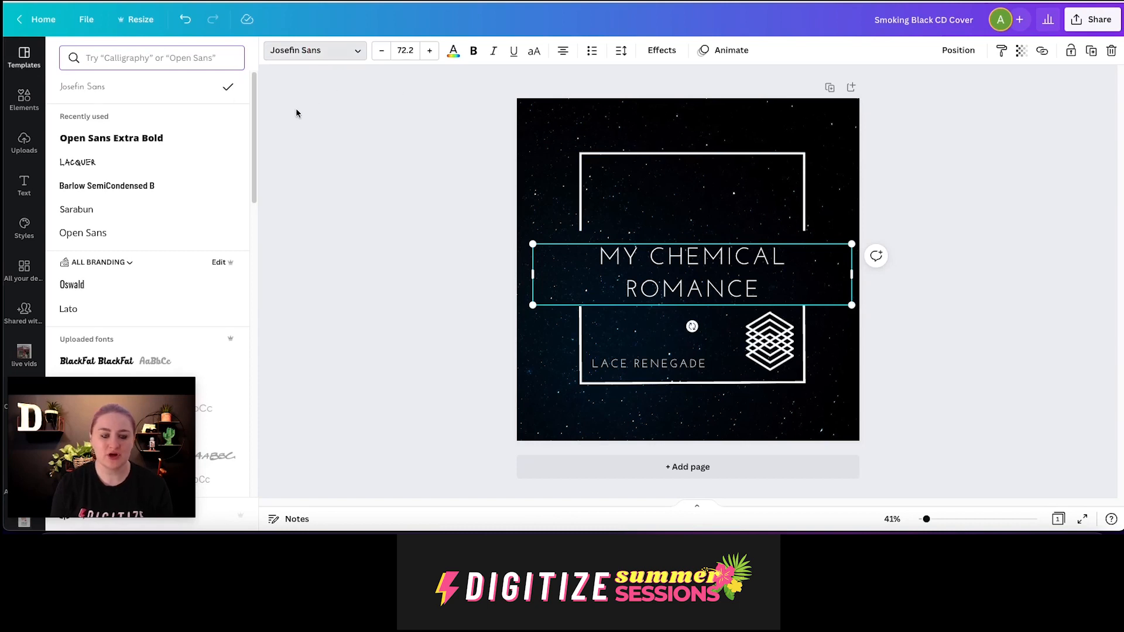
left_click_drag(252, 76, 256, 237)
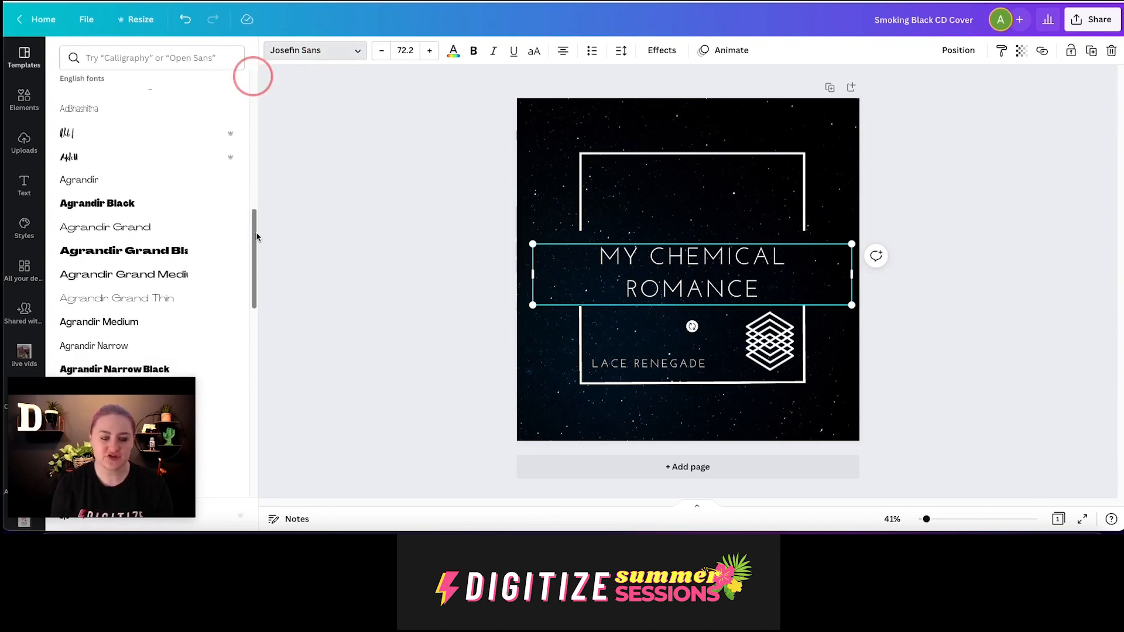
left_click(179, 251)
left_click(60, 134)
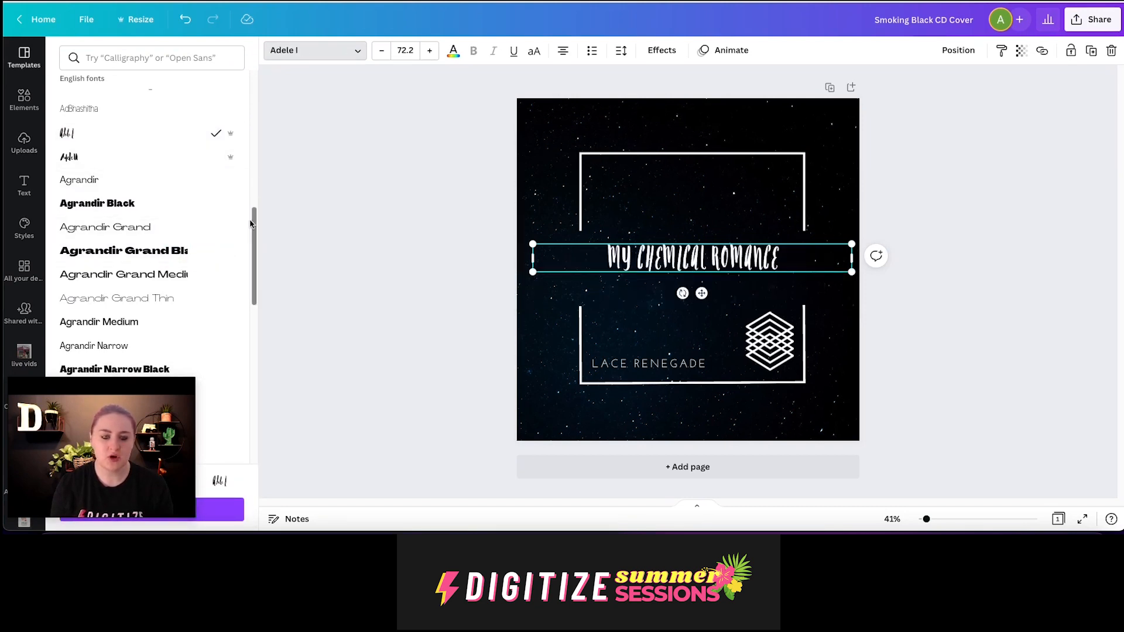
scroll(250, 221, "up", 6)
left_click(132, 144)
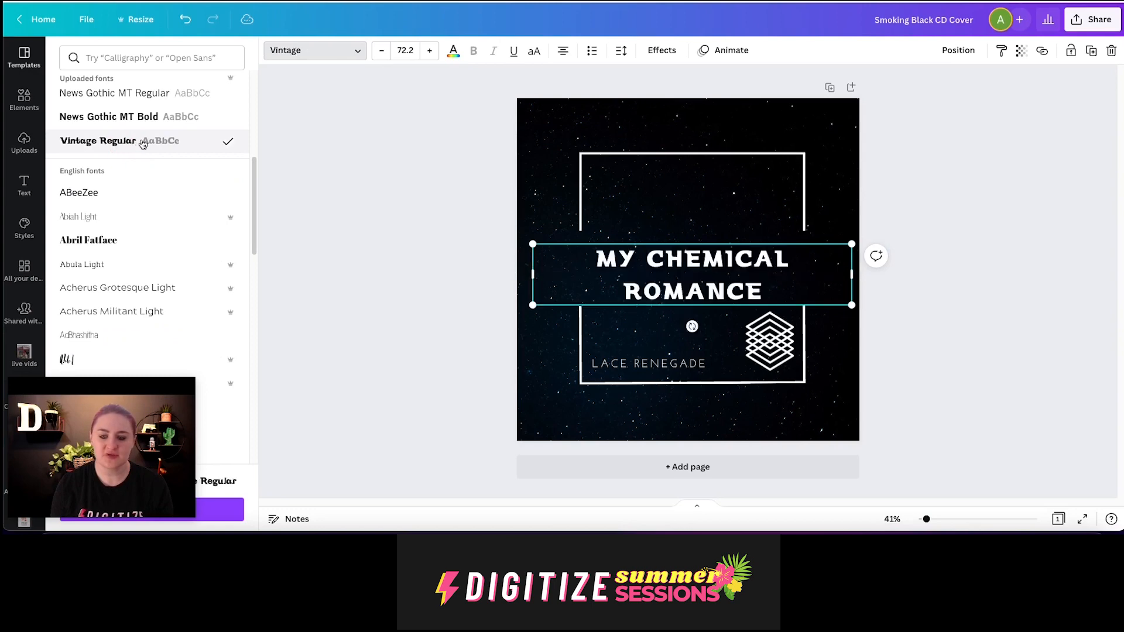
Step: Switch to the Summer Session Album Cover brand kit and apply the uploaded My Chemical Romance font to the title
left_click_drag(254, 206, 232, 143)
scroll(232, 143, "up", 2)
left_click(129, 268)
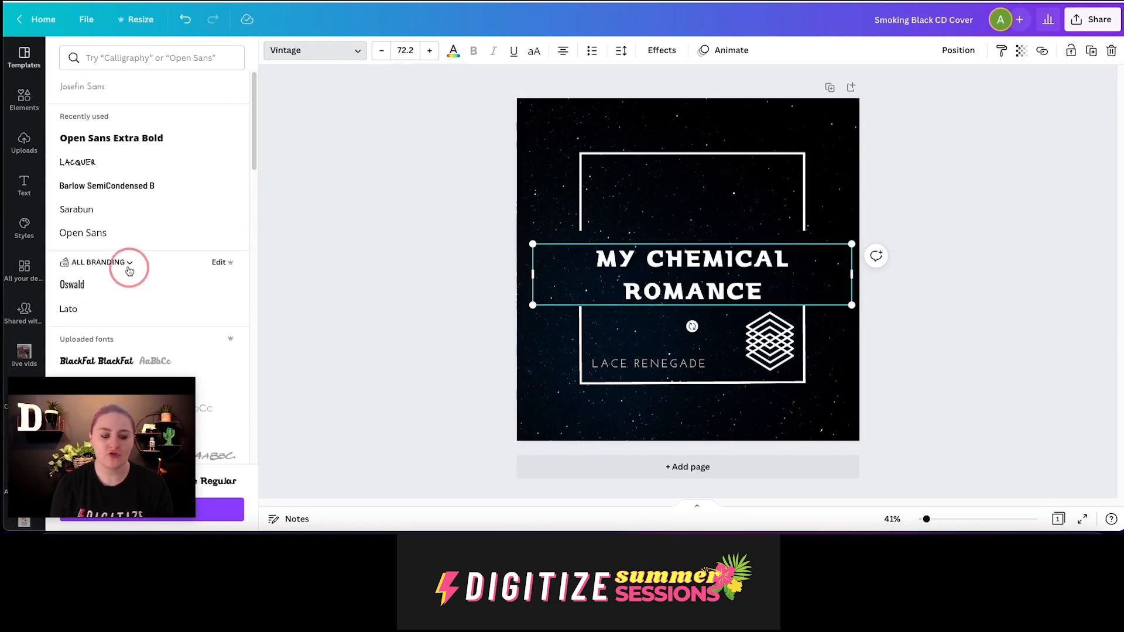
scroll(629, 336, "down", 8)
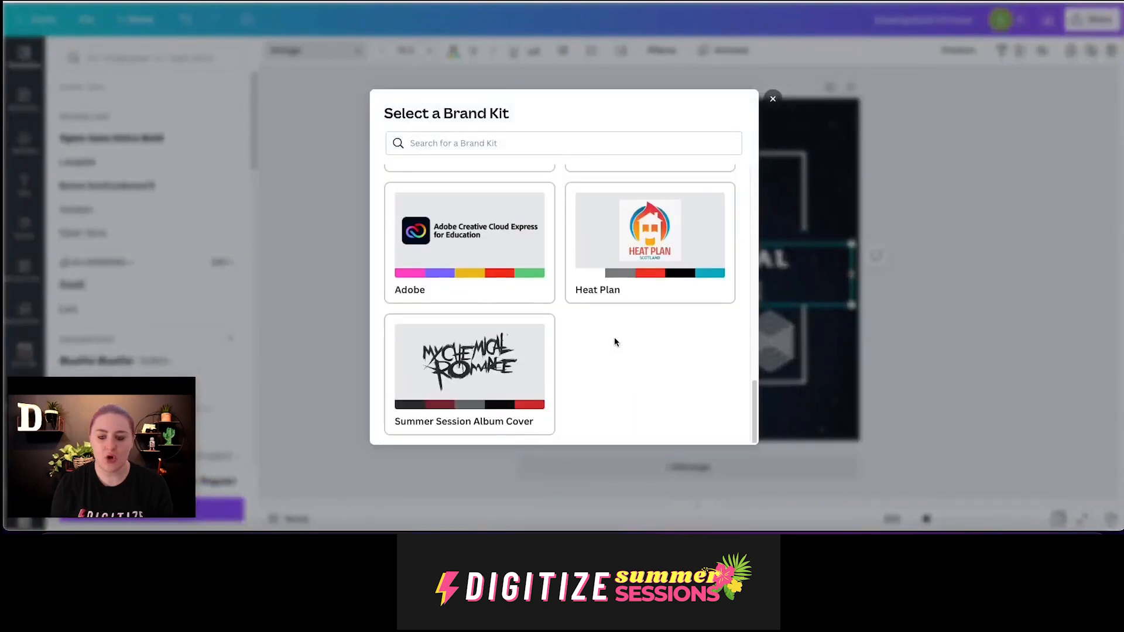
left_click(472, 366)
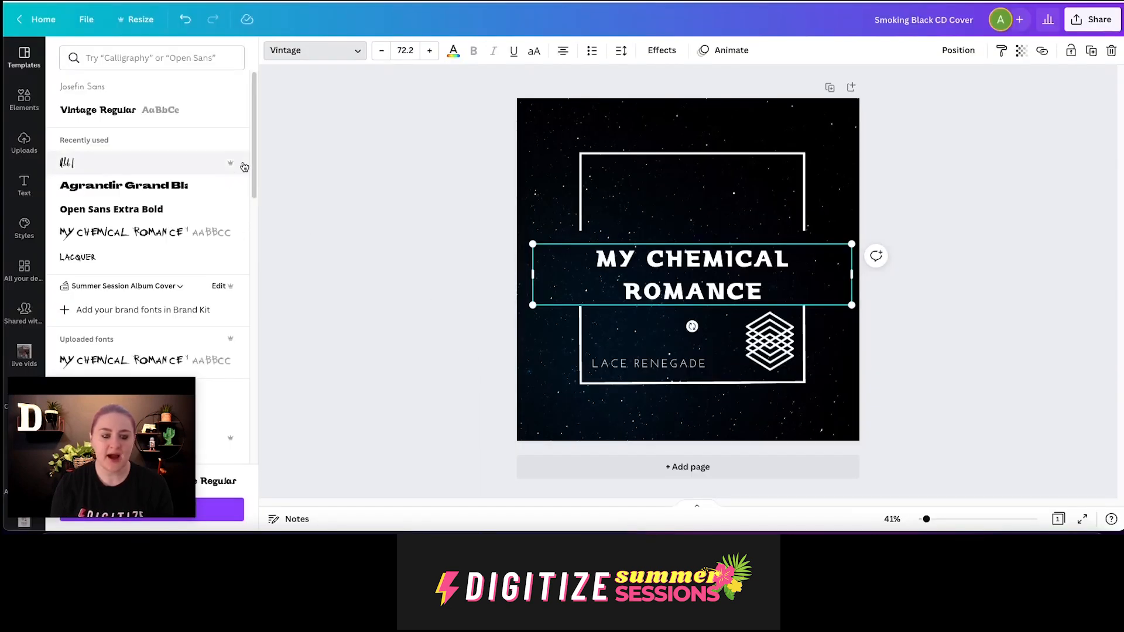
left_click_drag(251, 150, 251, 163)
left_click(169, 190)
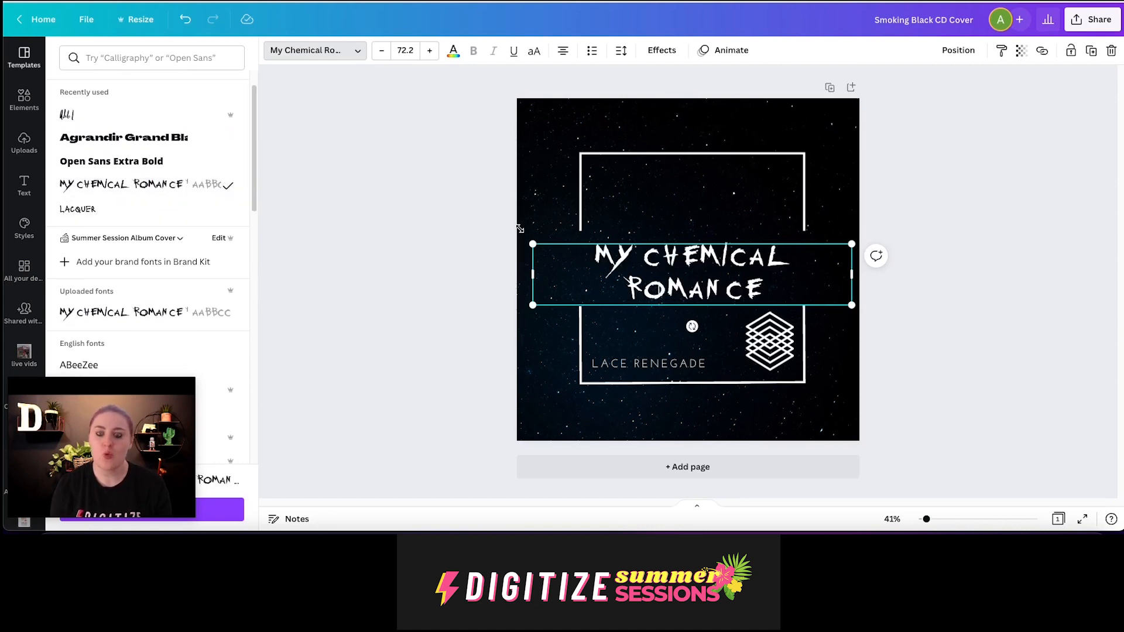
left_click(382, 222)
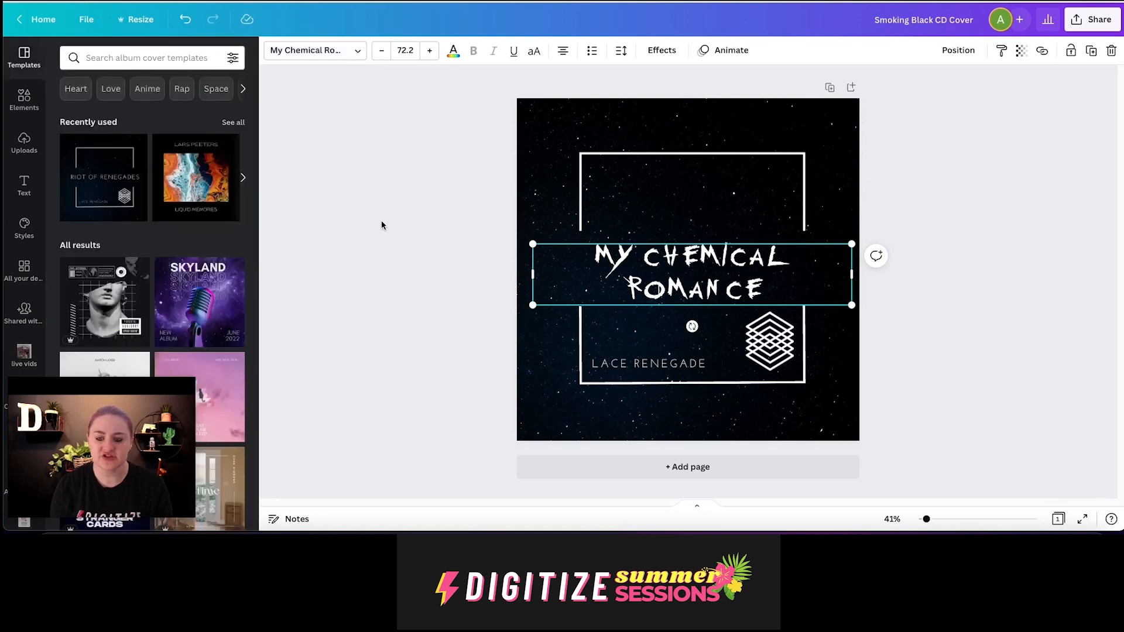
Step: Enlarge the title to a font size of about 87.7 and reposition it across the middle of the frame
left_click(690, 269)
left_click_drag(531, 244, 463, 226)
left_click_drag(667, 250, 710, 255)
left_click(1032, 265)
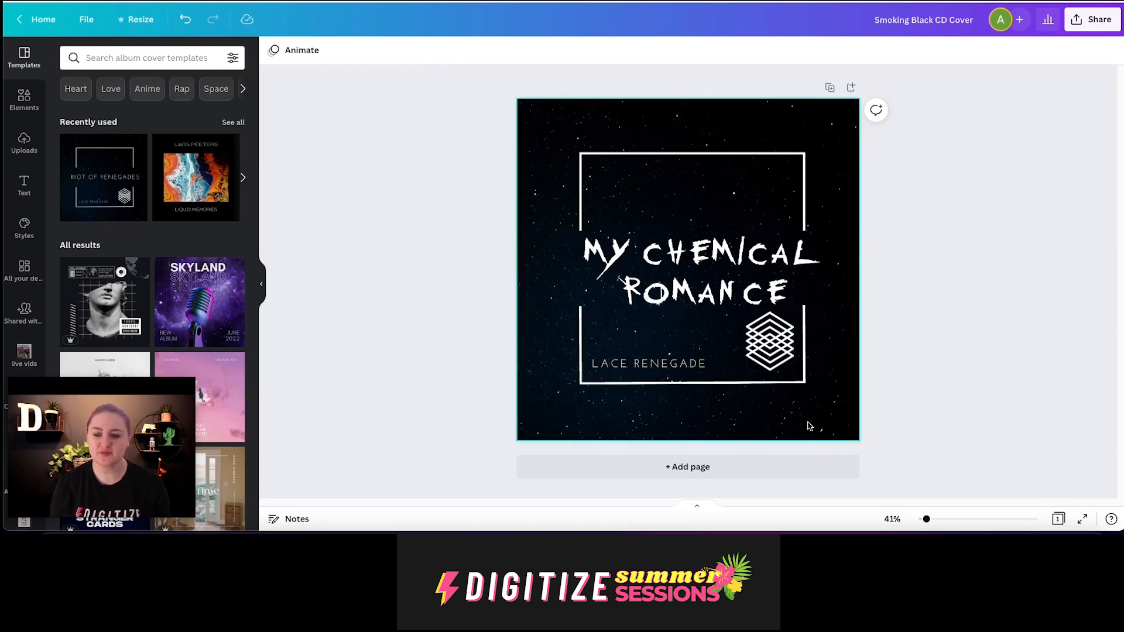
Step: Delete the layered geometric emblem and move the small artist line to the middle of the frame's lower part
left_click(777, 349)
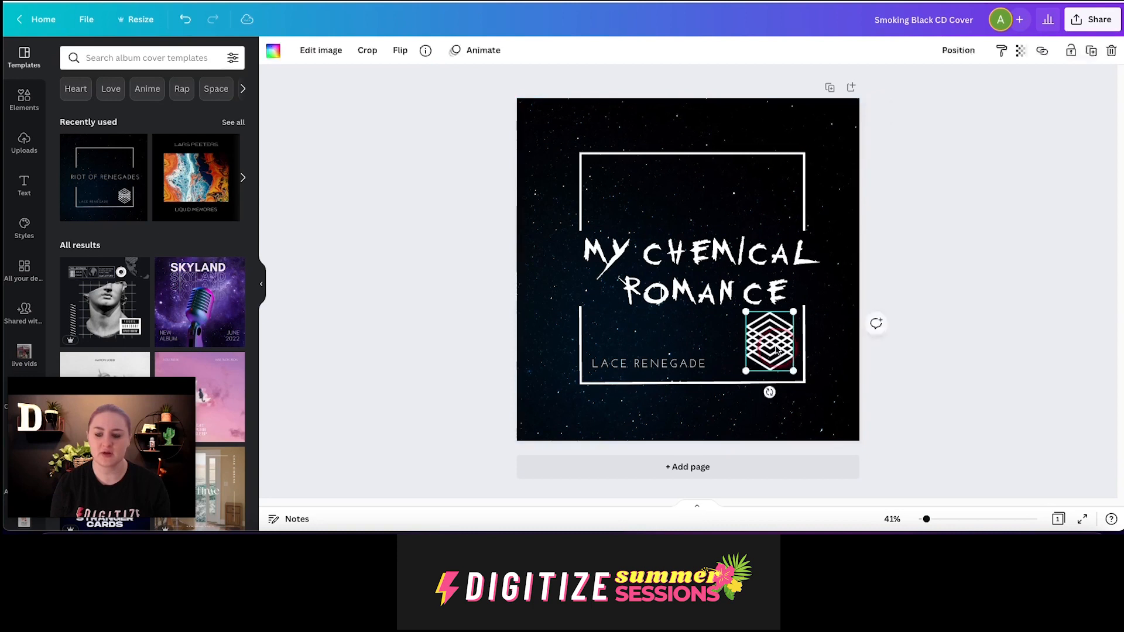
key("Delete")
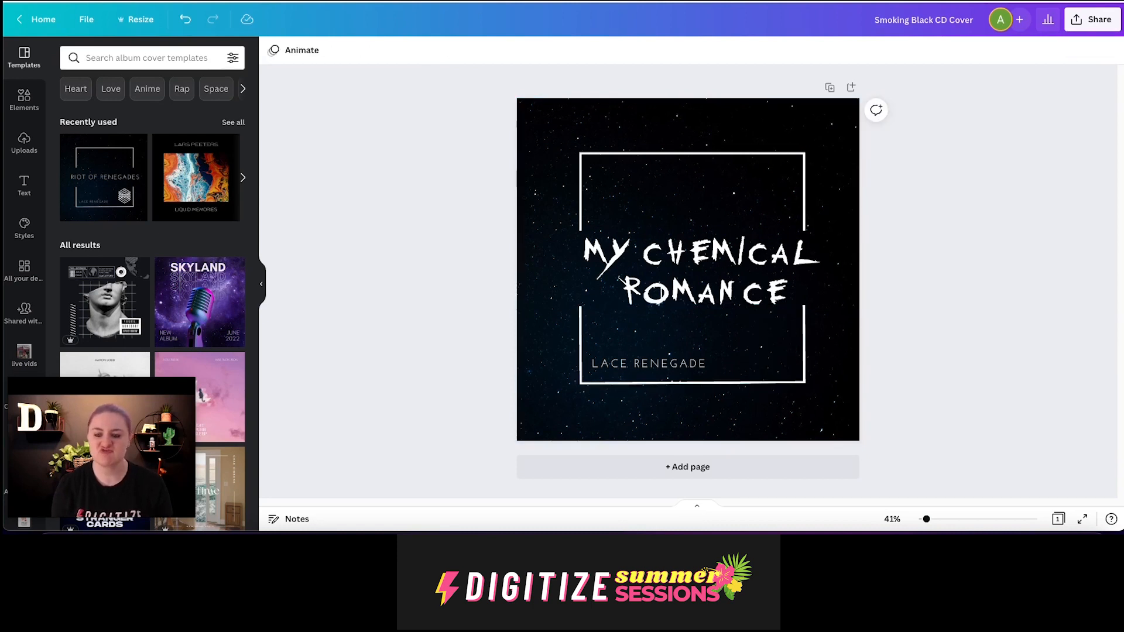
left_click_drag(650, 362, 701, 361)
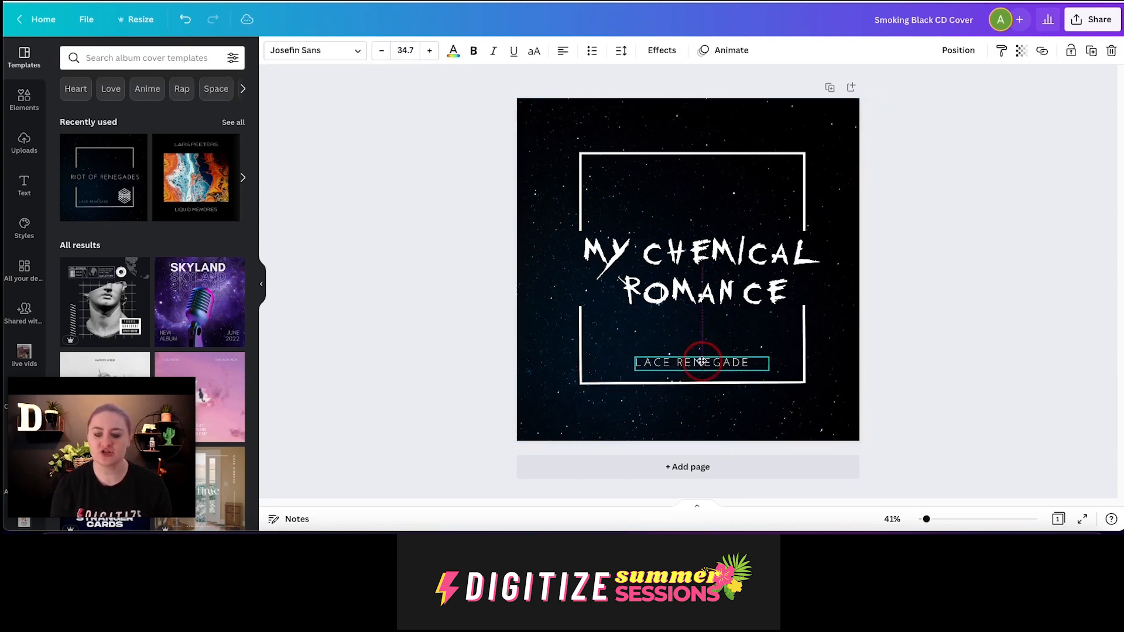
Step: Replace the small artist line inside the frame with "REUNION TOUR"
double_click(724, 361)
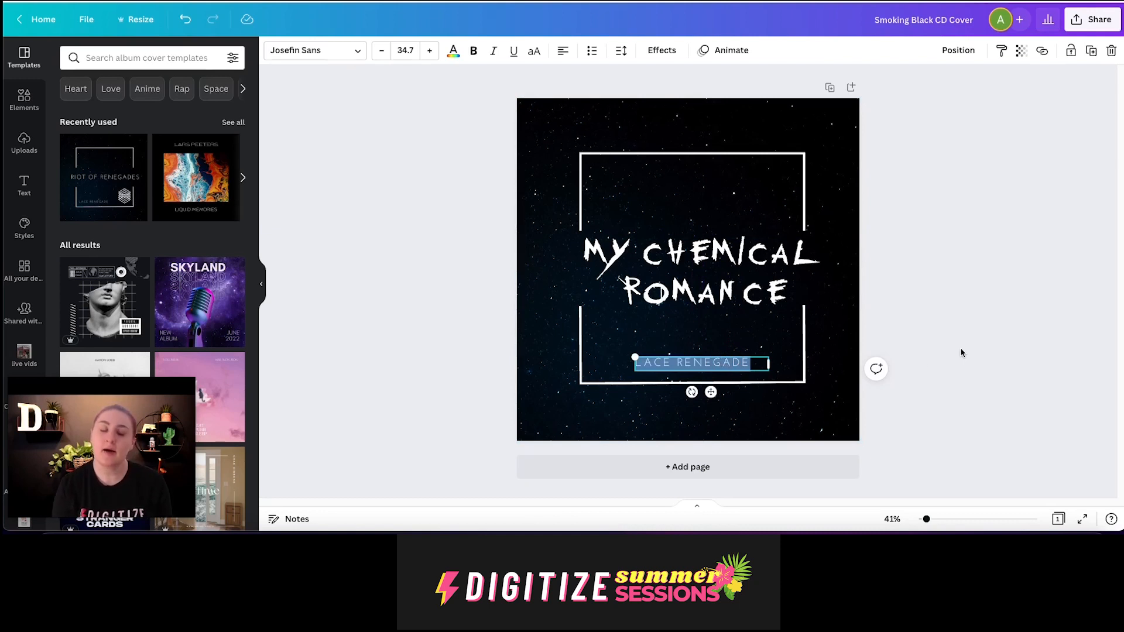
type("REUNION TOUR")
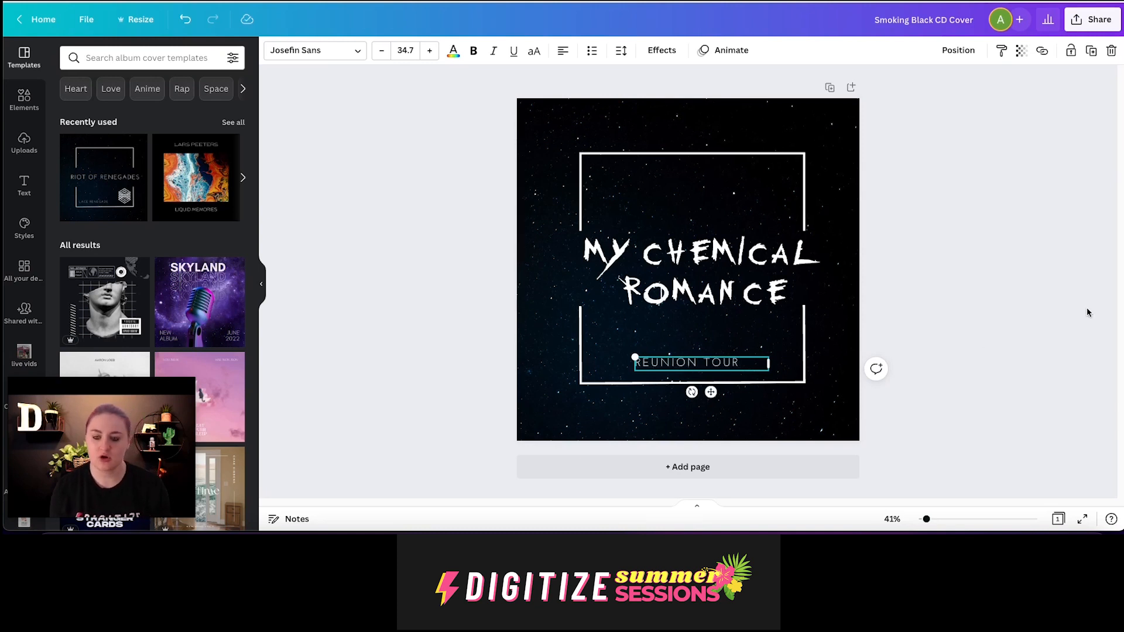
left_click(1087, 312)
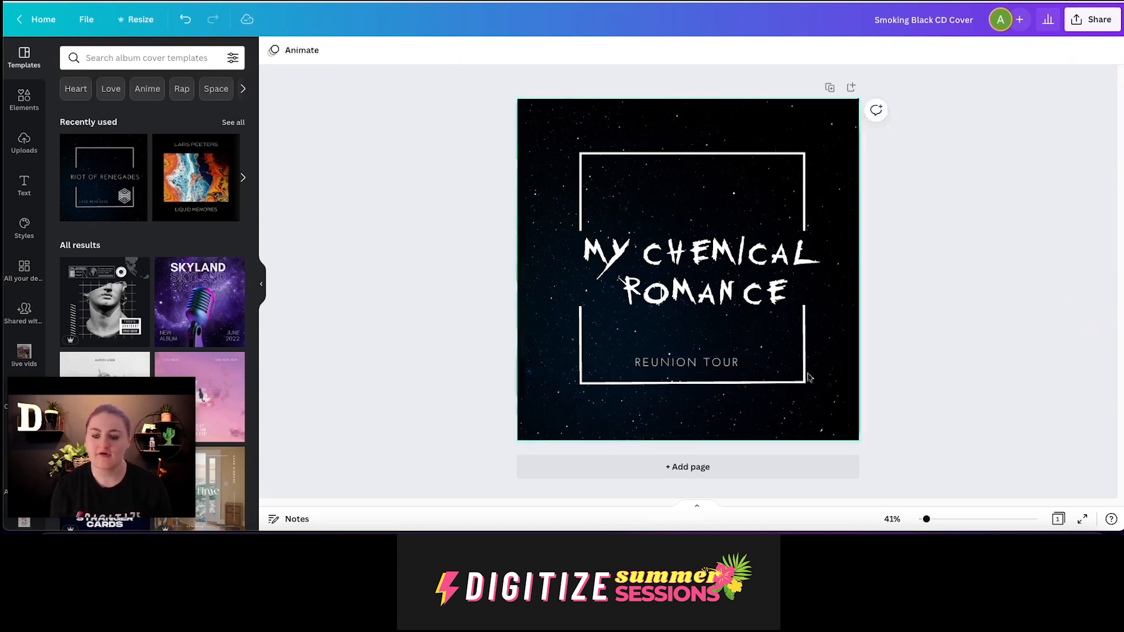
Step: Nudge the "REUNION TOUR" line slightly right and the title slightly down to balance them within the frame
left_click_drag(702, 363, 711, 363)
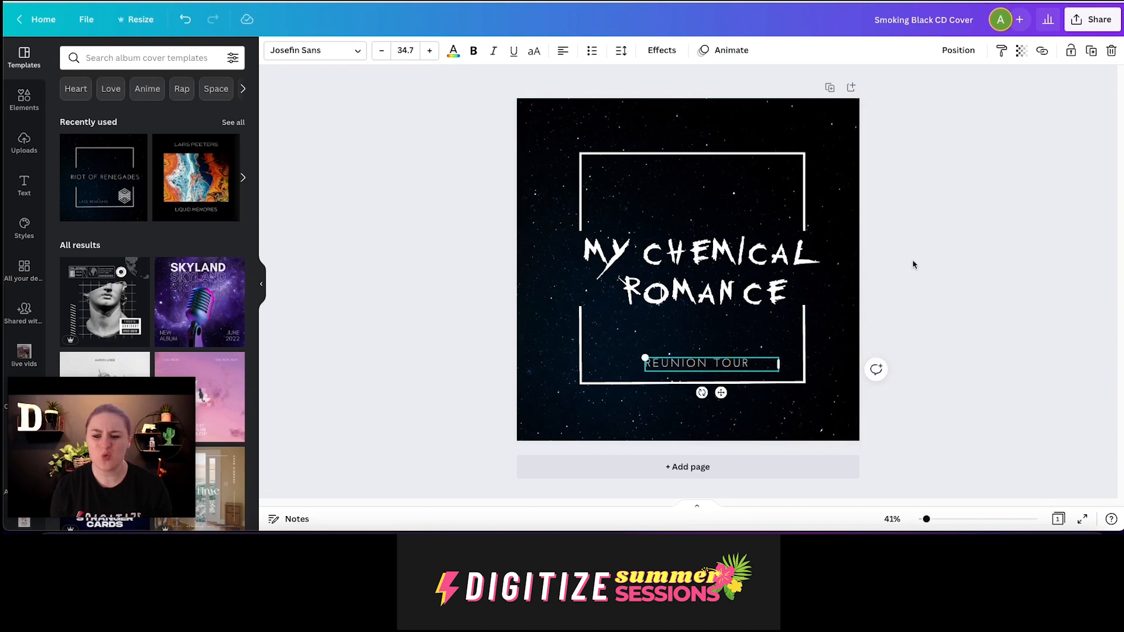
left_click(971, 262)
left_click_drag(890, 291, 889, 297)
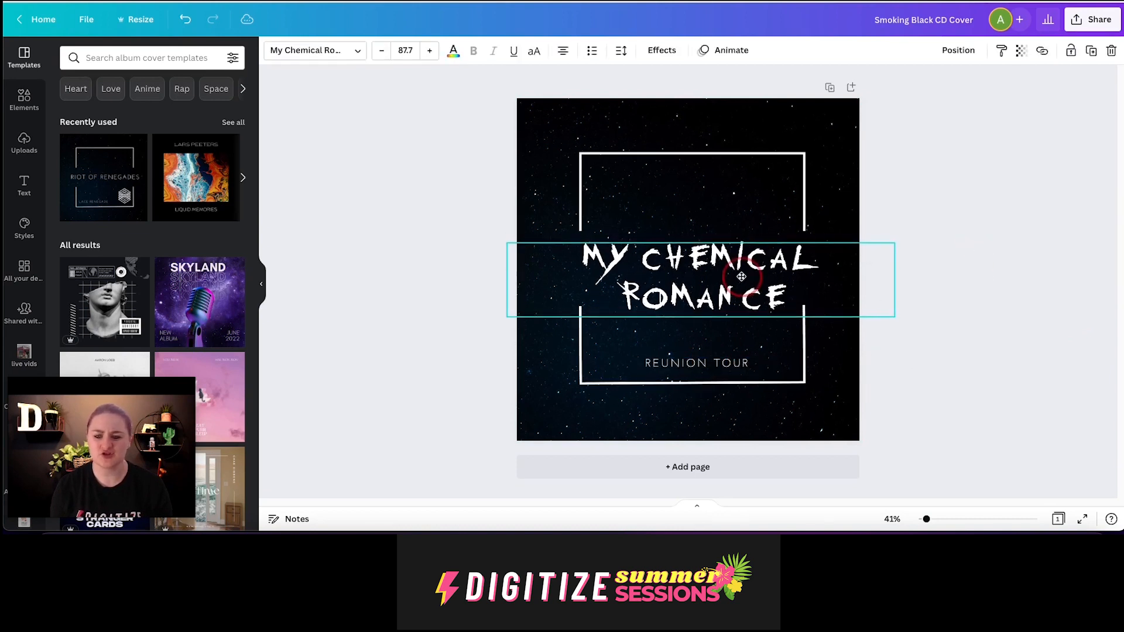
left_click(1037, 261)
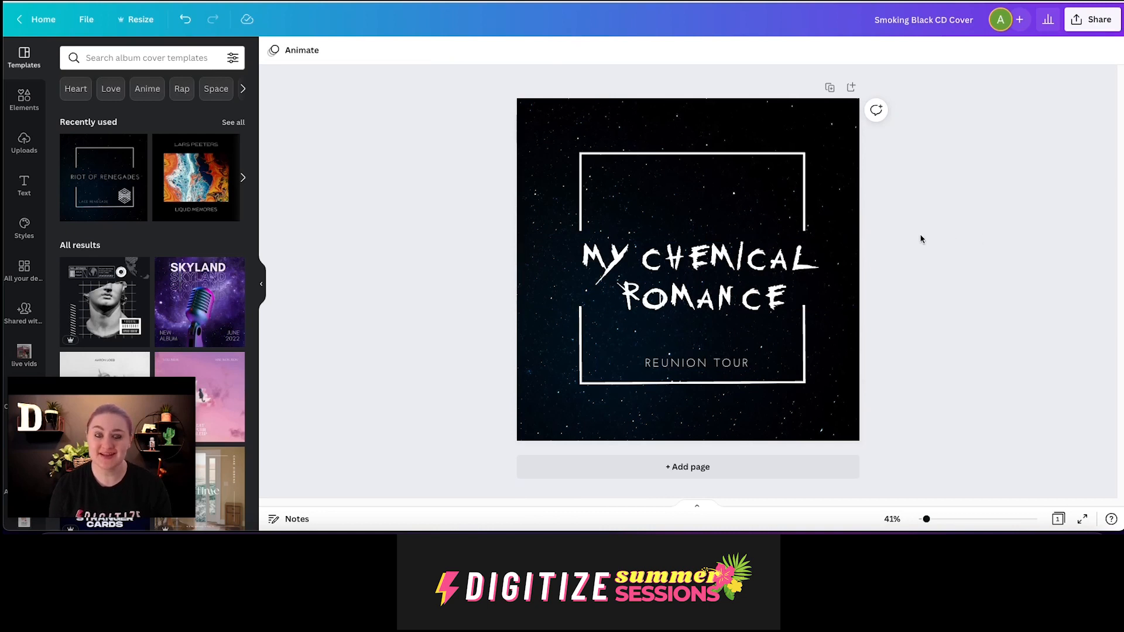
Step: Try out custom text colours for the "REUNION TOUR" line with the colour picker
left_click(716, 363)
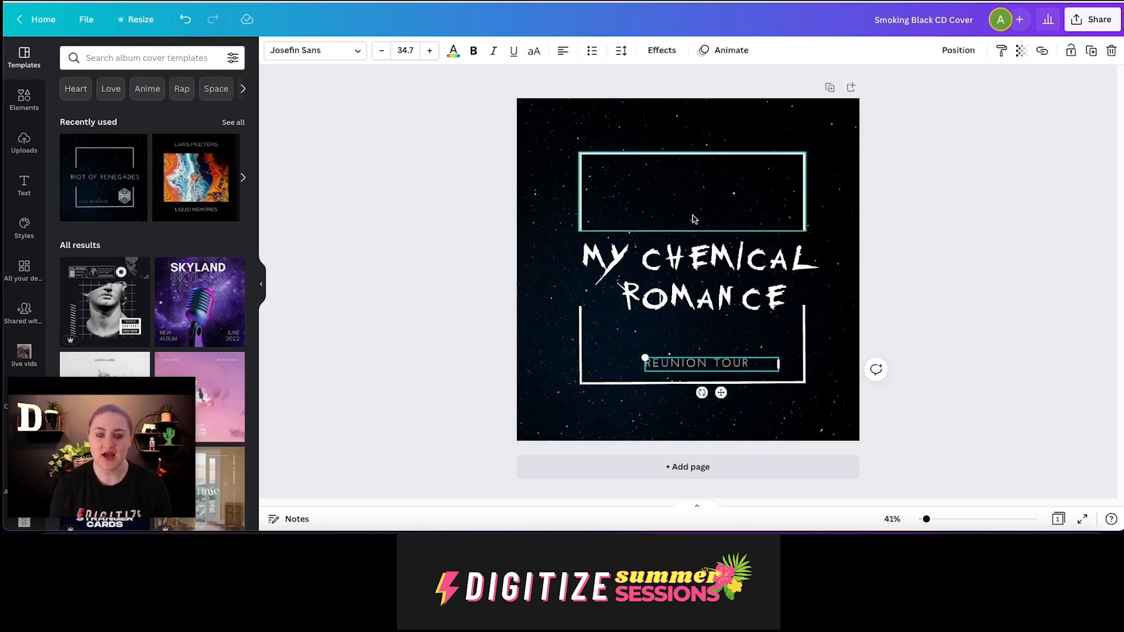
left_click(453, 55)
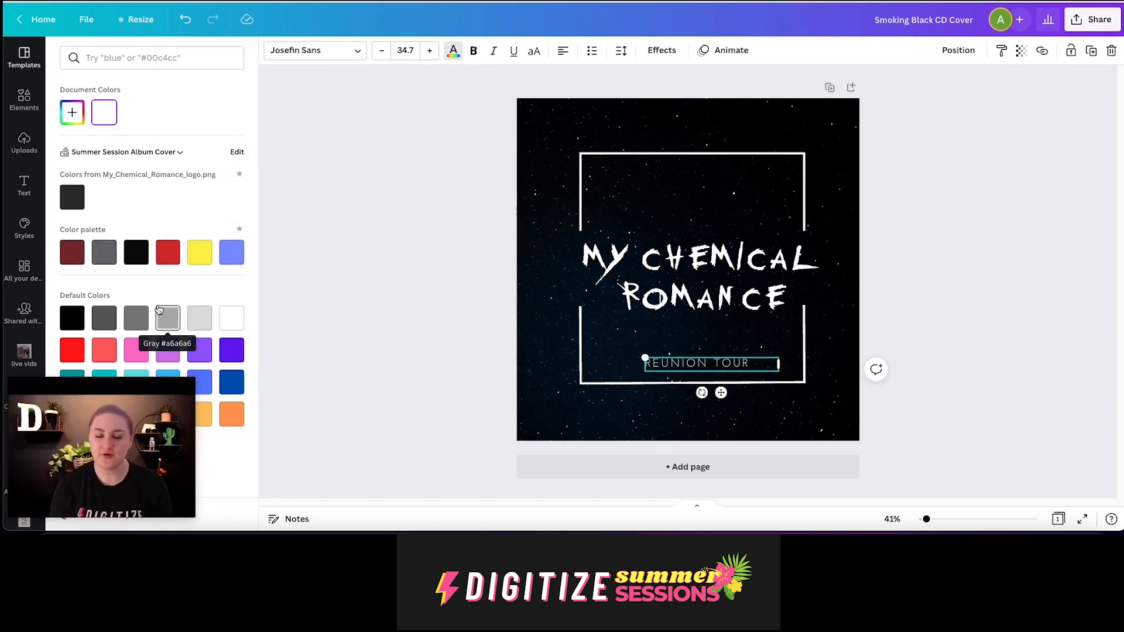
left_click(73, 114)
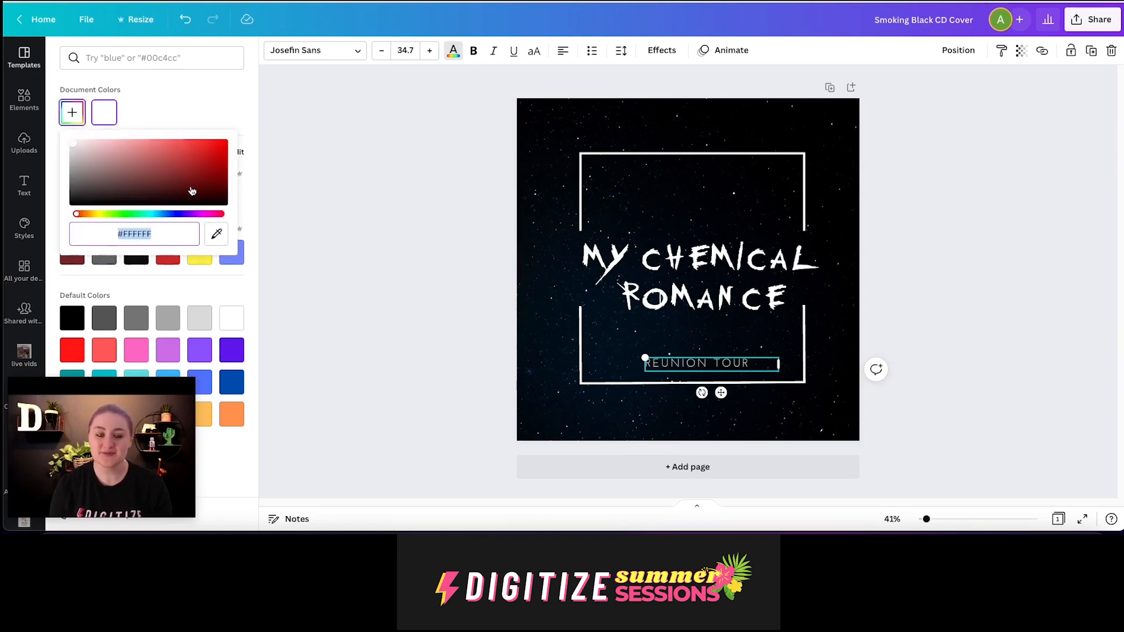
left_click_drag(156, 193, 108, 166)
left_click(136, 215)
left_click_drag(135, 215, 197, 214)
left_click(224, 177)
left_click(204, 215)
left_click_drag(181, 148, 151, 165)
left_click(162, 106)
Step: Recolour the "REUNION TOUR" line with the brand palette's bright red and make it bold
left_click(72, 256)
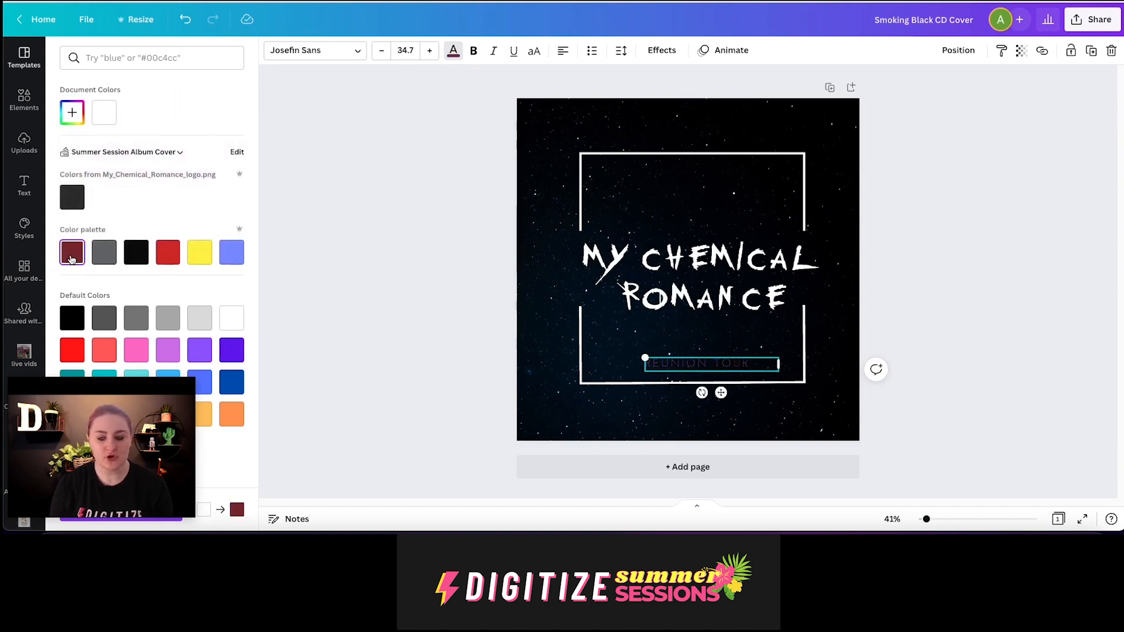
left_click(168, 266)
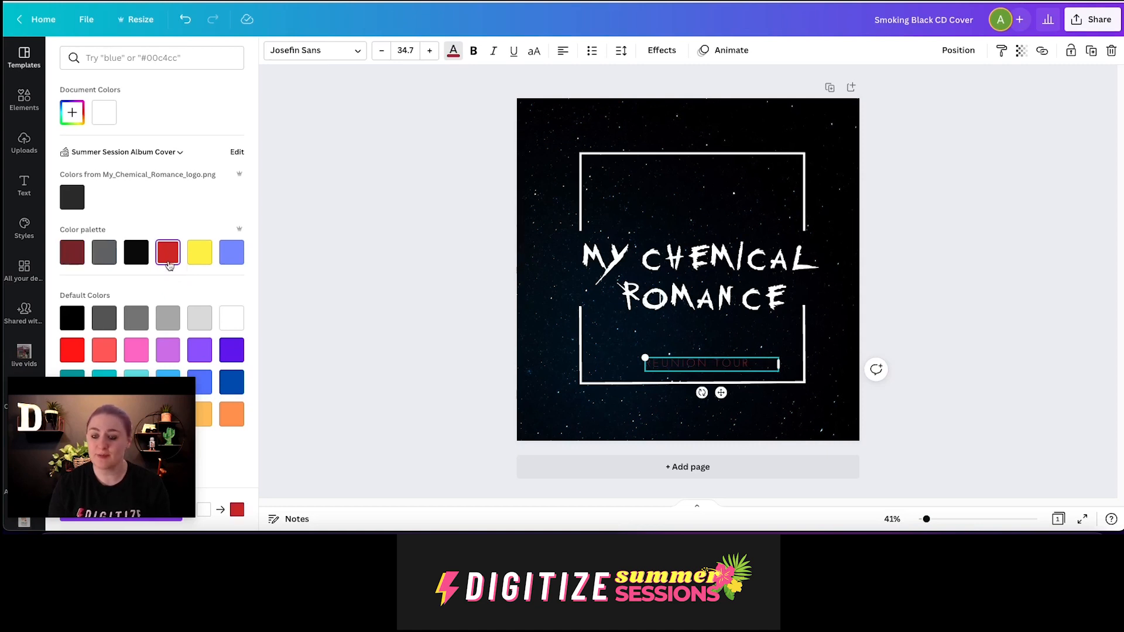
left_click(472, 56)
left_click(369, 241)
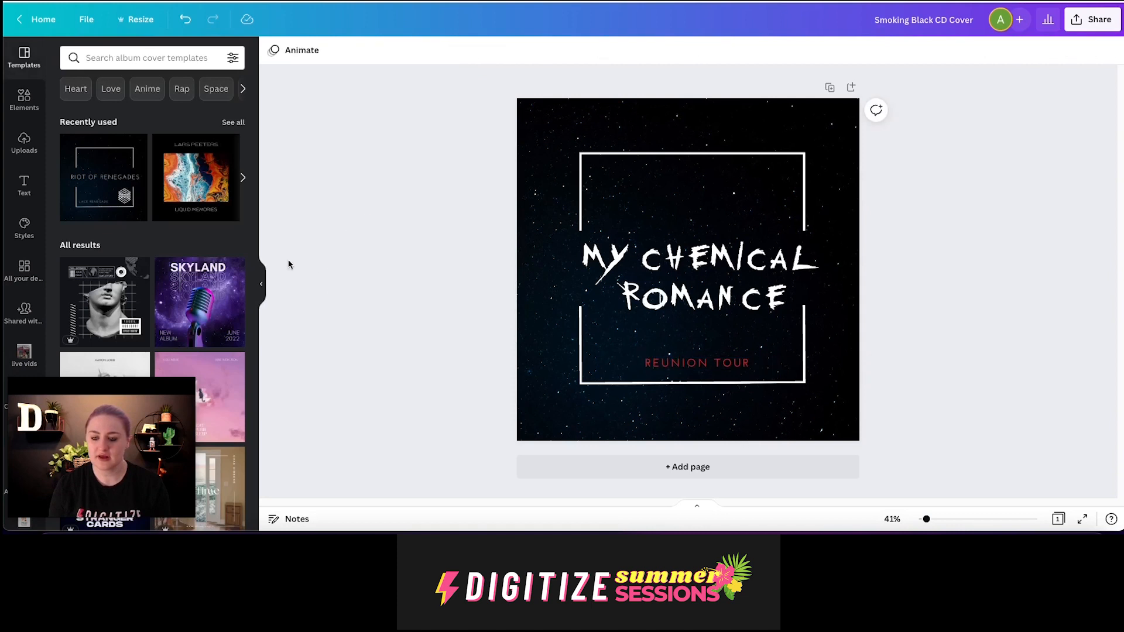
Step: Apply the Lift text effect to the "REUNION TOUR" line with an intensity of 98
left_click(719, 367)
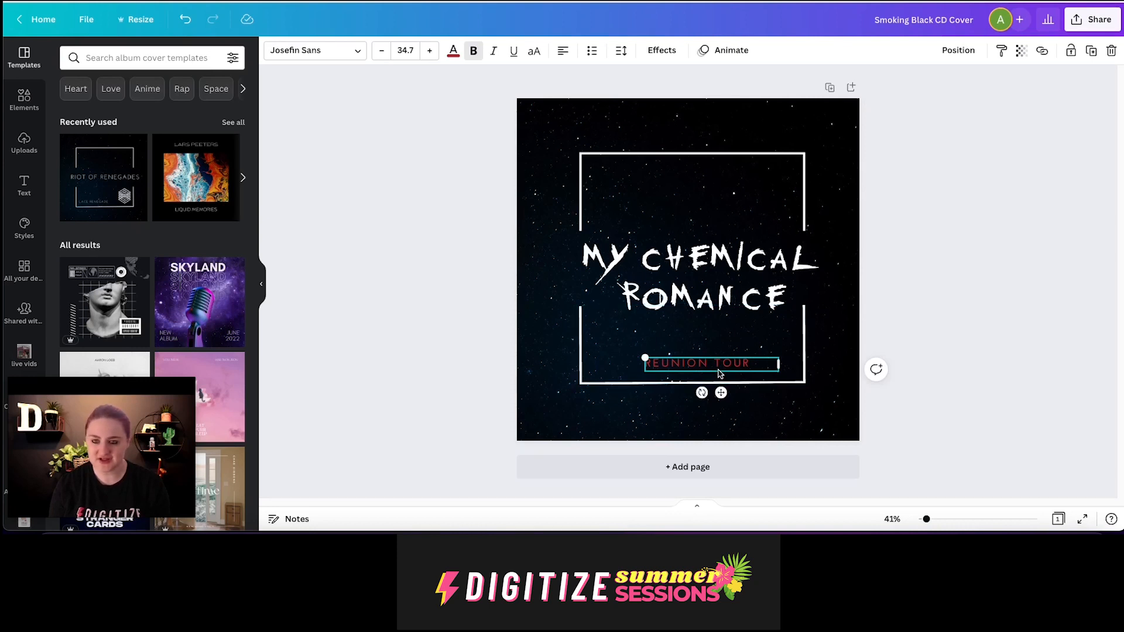
left_click(662, 51)
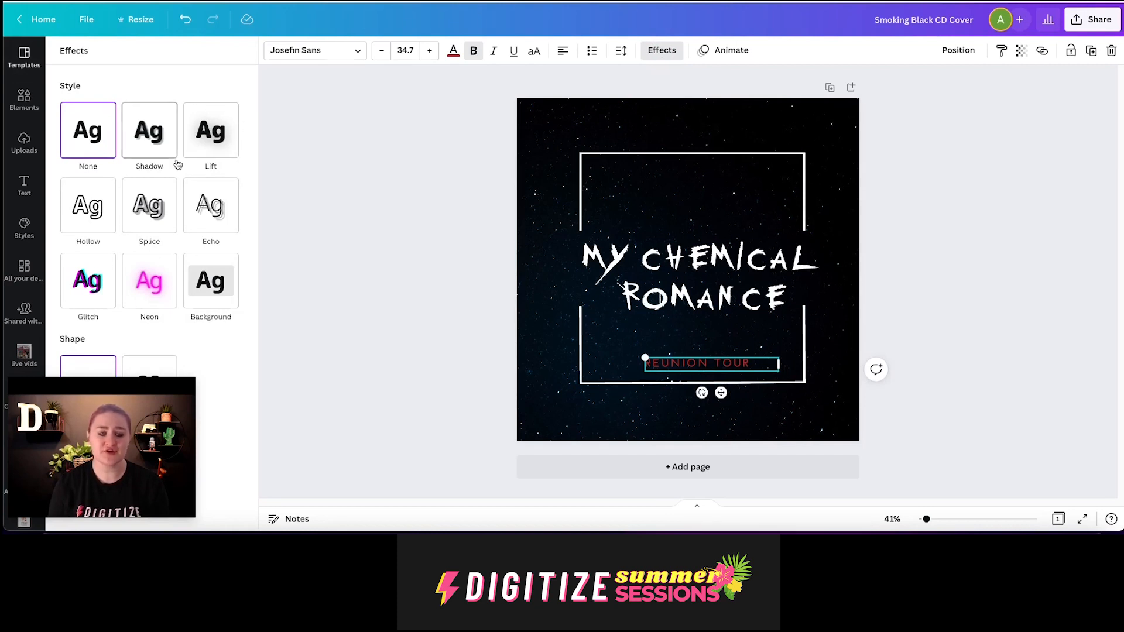
left_click(156, 157)
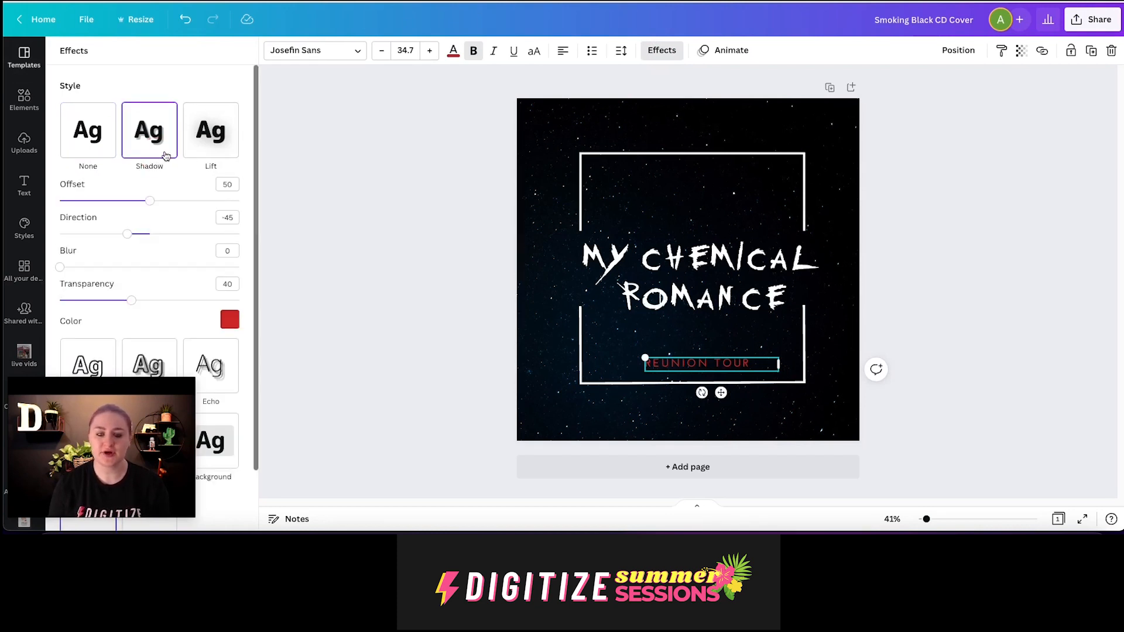
left_click(212, 145)
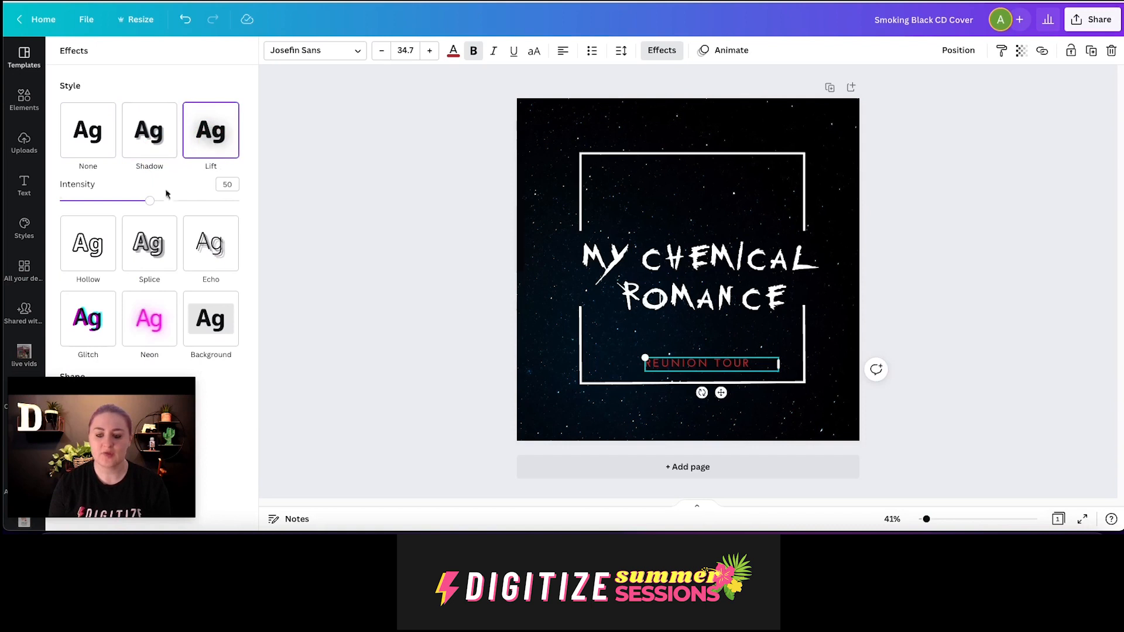
left_click_drag(150, 203, 236, 201)
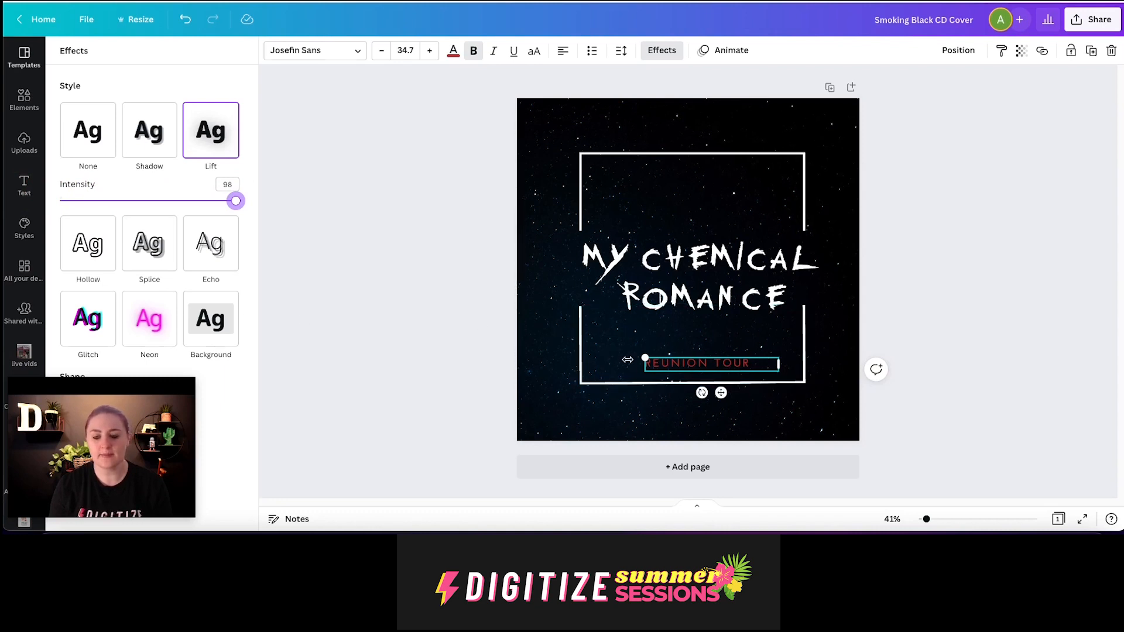
Step: Enlarge the "REUNION TOUR" line to a font size of about 41.4 and shift it right to centre it within the frame
left_click_drag(645, 358, 620, 355)
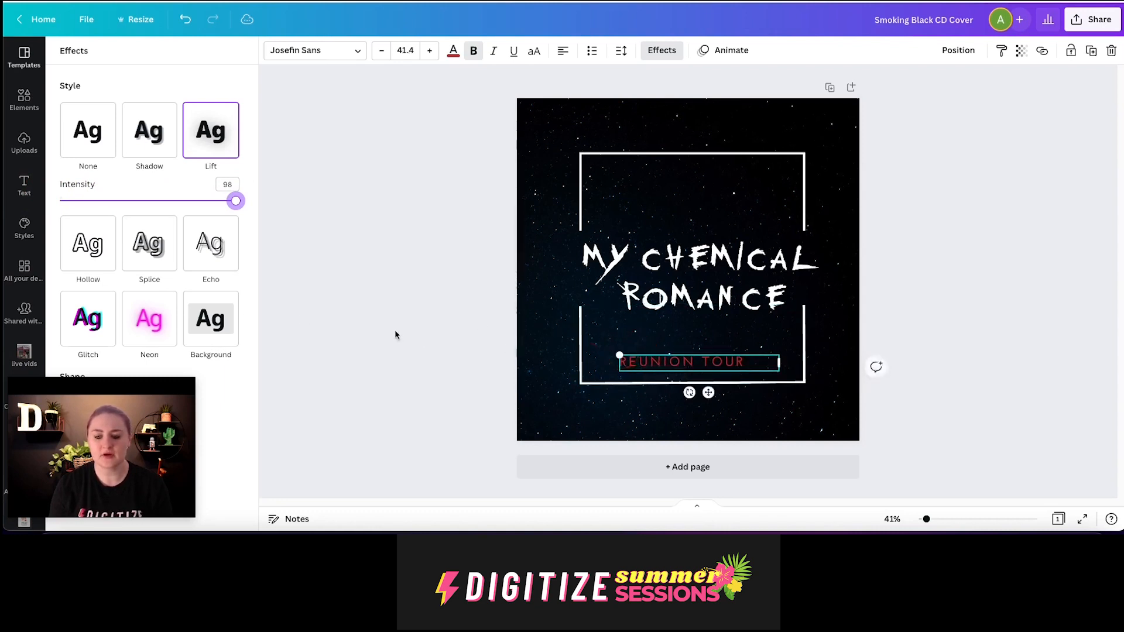
left_click_drag(760, 361, 776, 361)
left_click(979, 330)
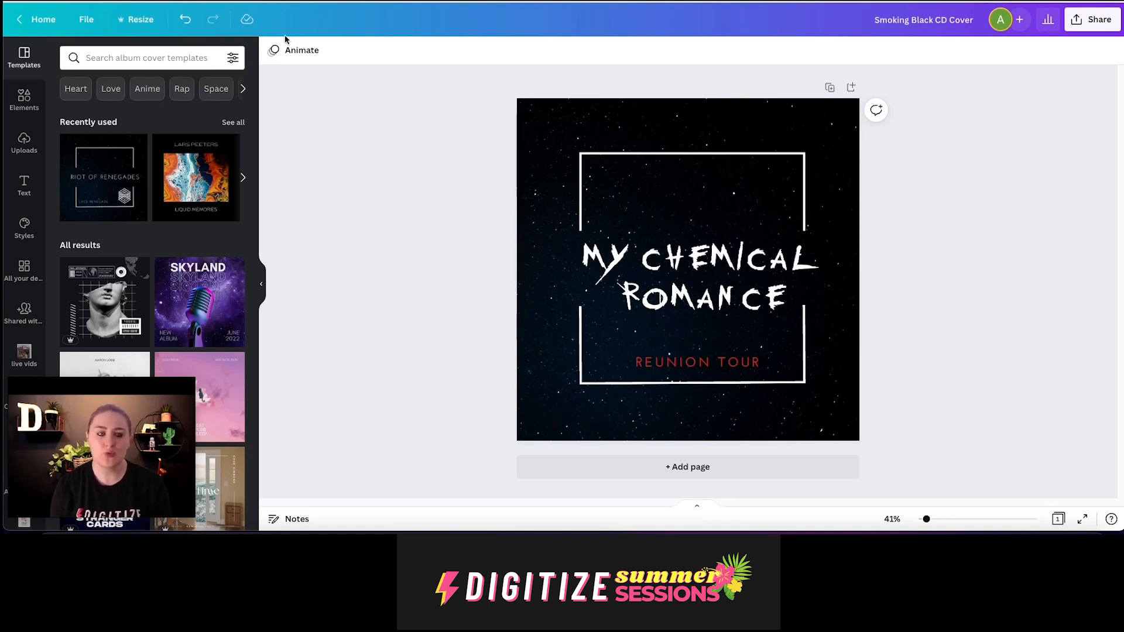
Step: Look through the Elements library's categories, from graphics, stickers and photos to charts, tables and frames
left_click(22, 97)
scroll(203, 130, "down", 3)
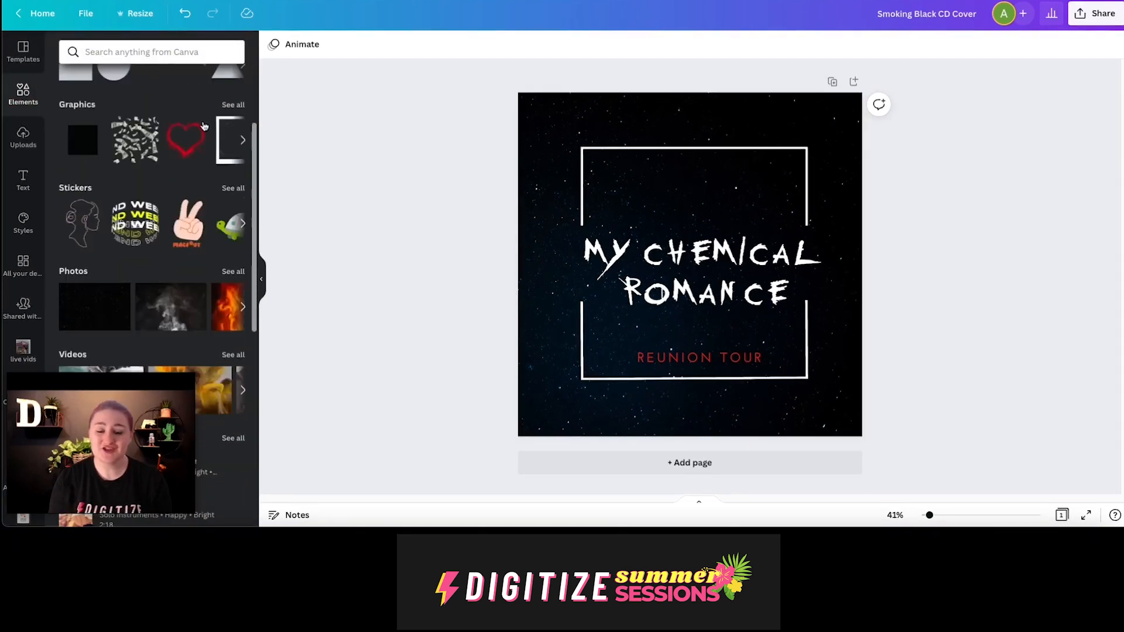
scroll(203, 126, "down", 1)
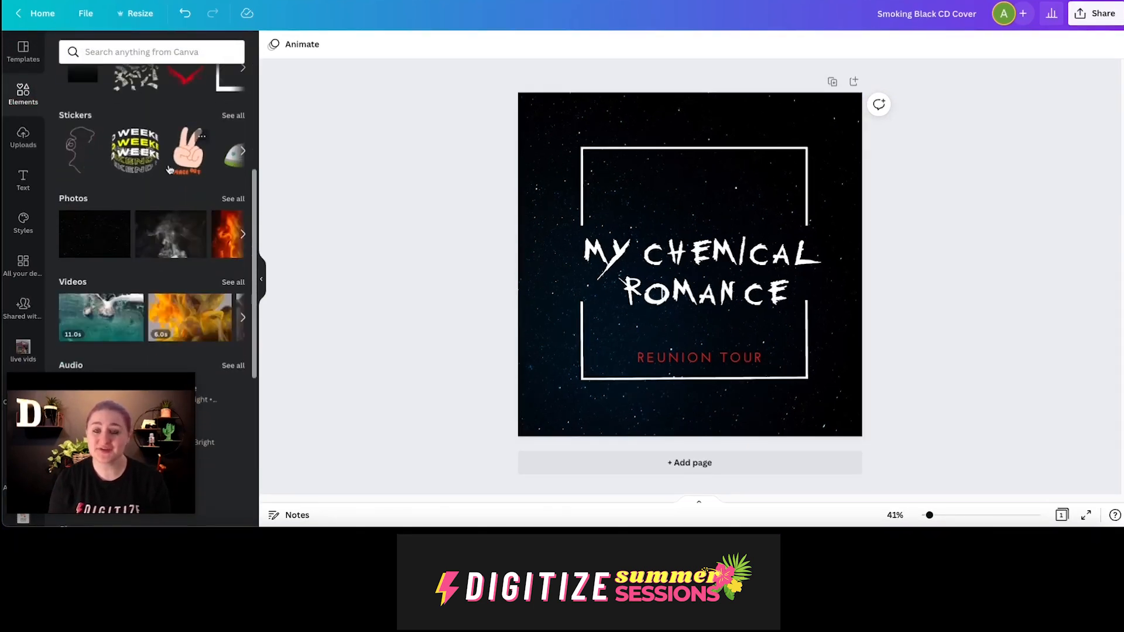
scroll(171, 167, "down", 1)
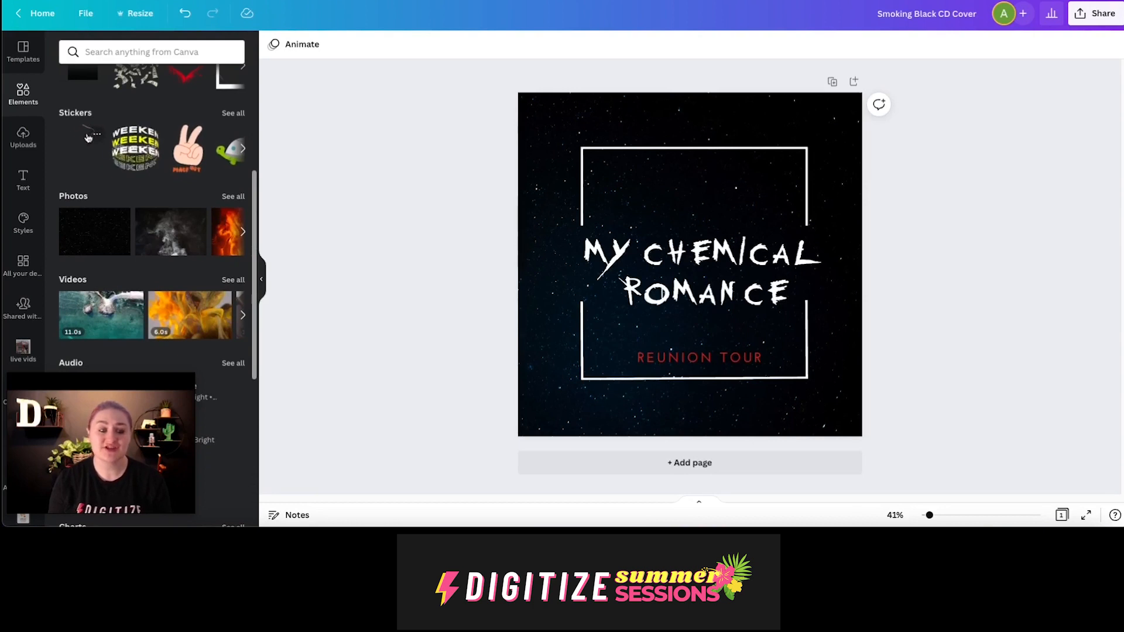
scroll(179, 199, "down", 2)
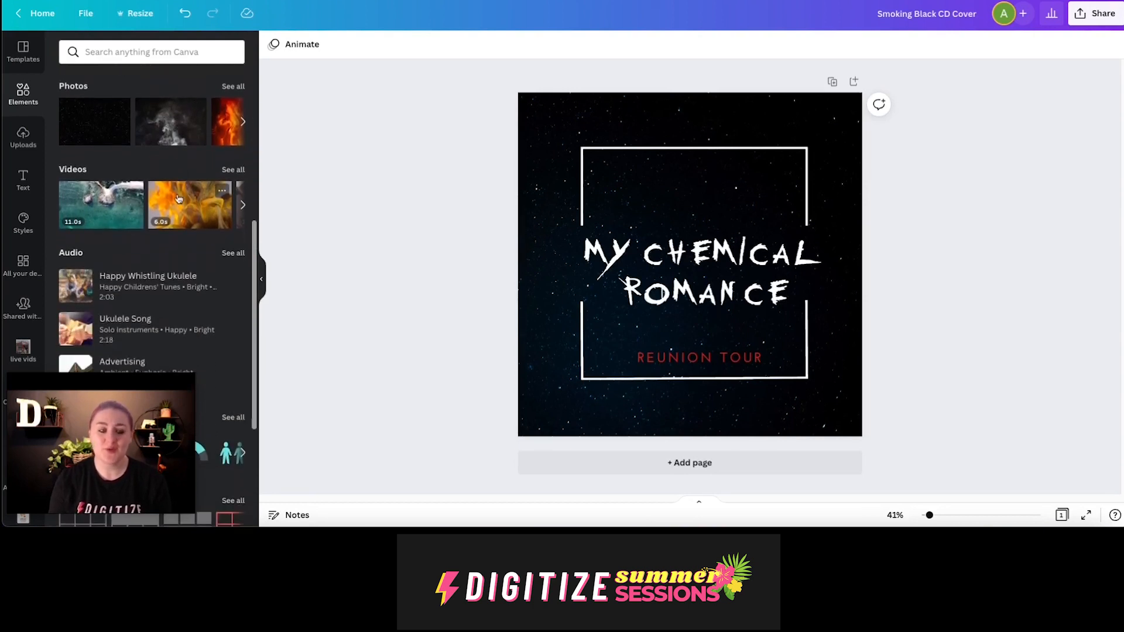
scroll(179, 200, "down", 4)
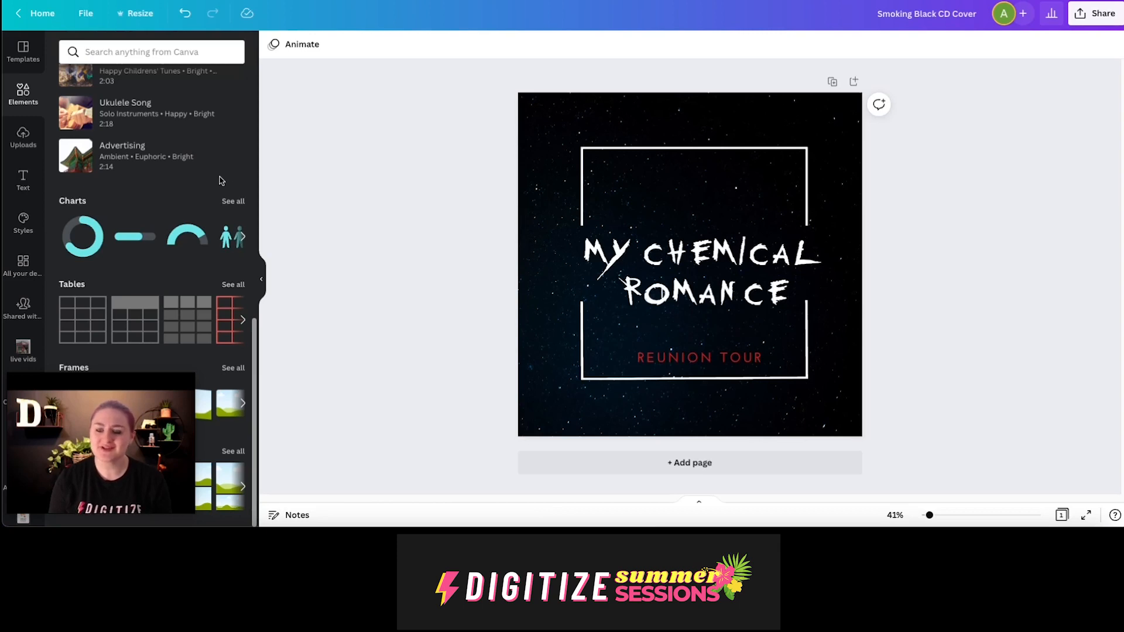
scroll(183, 166, "up", 10)
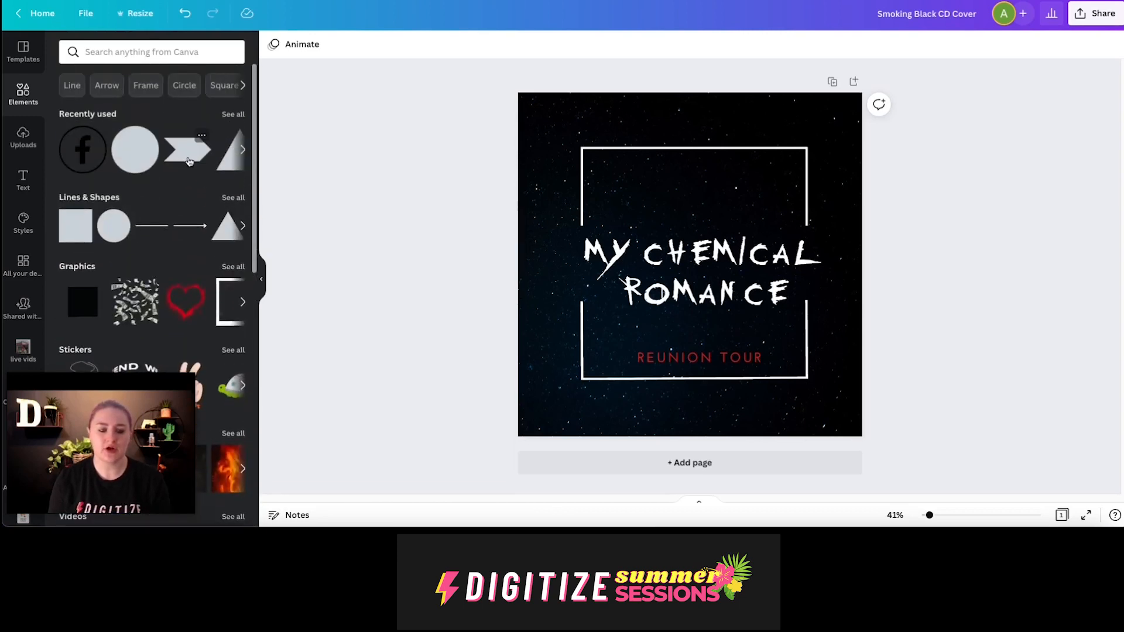
Step: Search the elements for "sound" and examine the results for a graphic that suits the cover
left_click(119, 51)
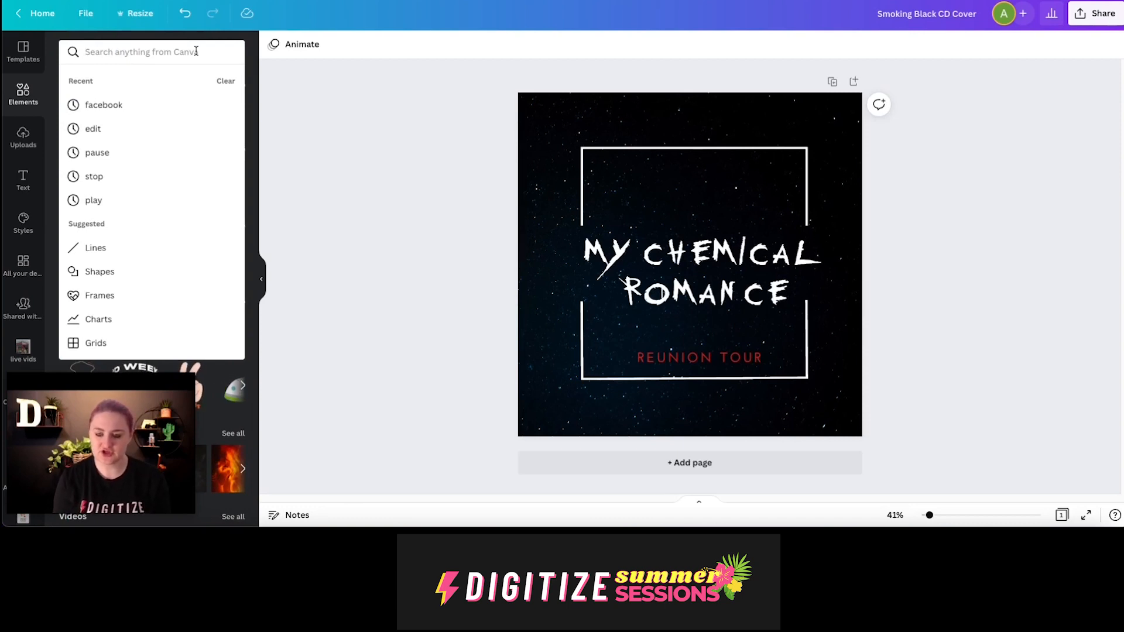
type("sound")
key("Return")
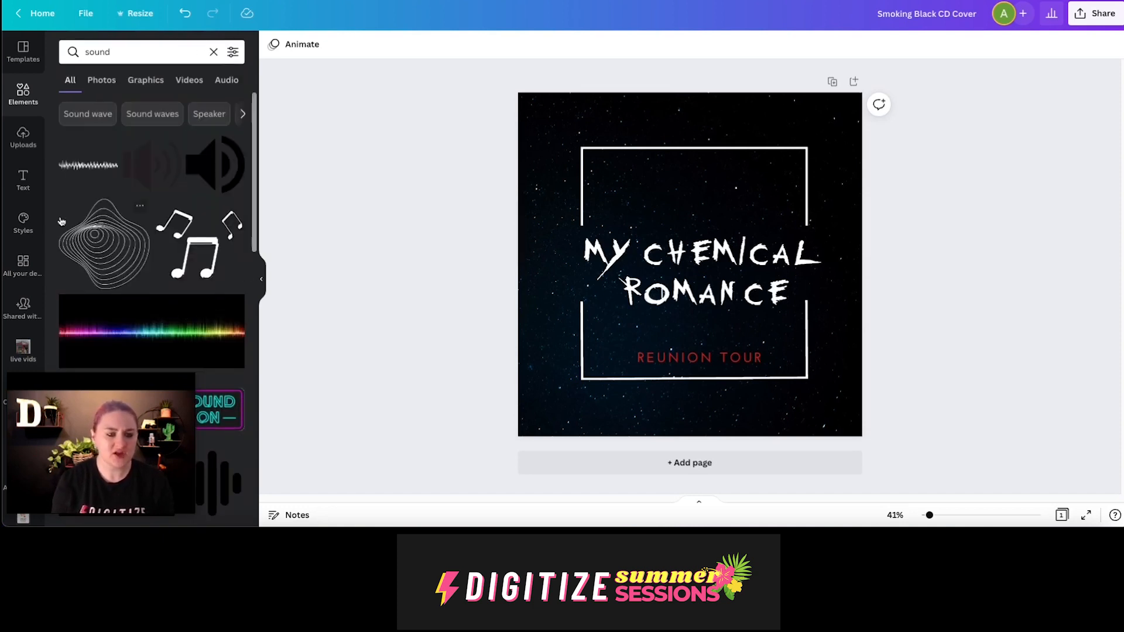
scroll(106, 192, "down", 2)
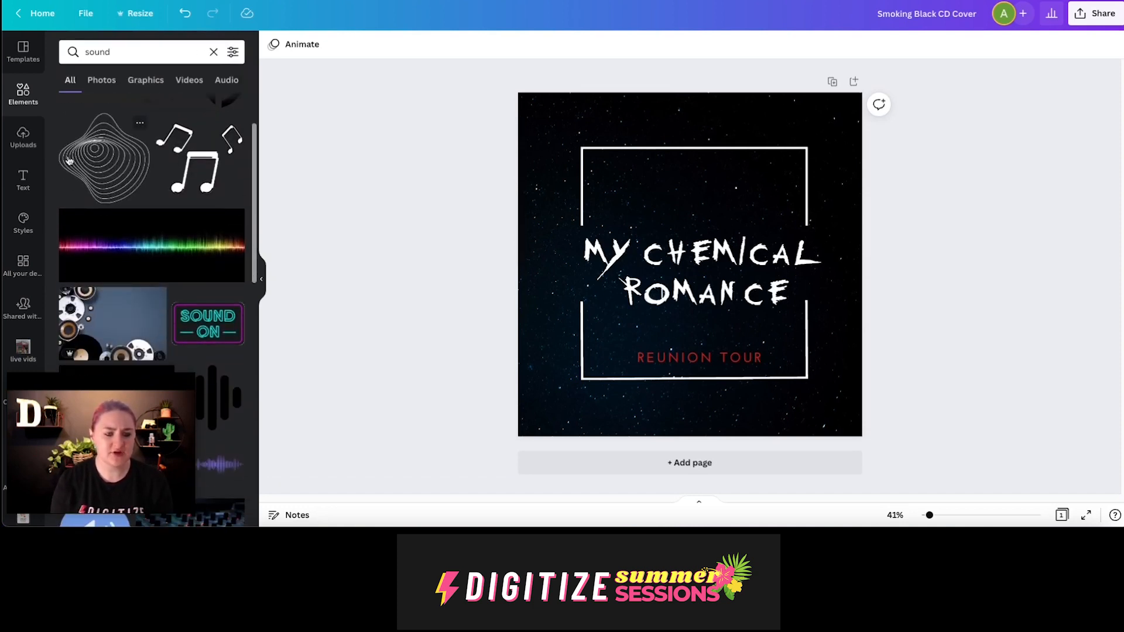
scroll(91, 168, "up", 2)
scroll(191, 263, "down", 7)
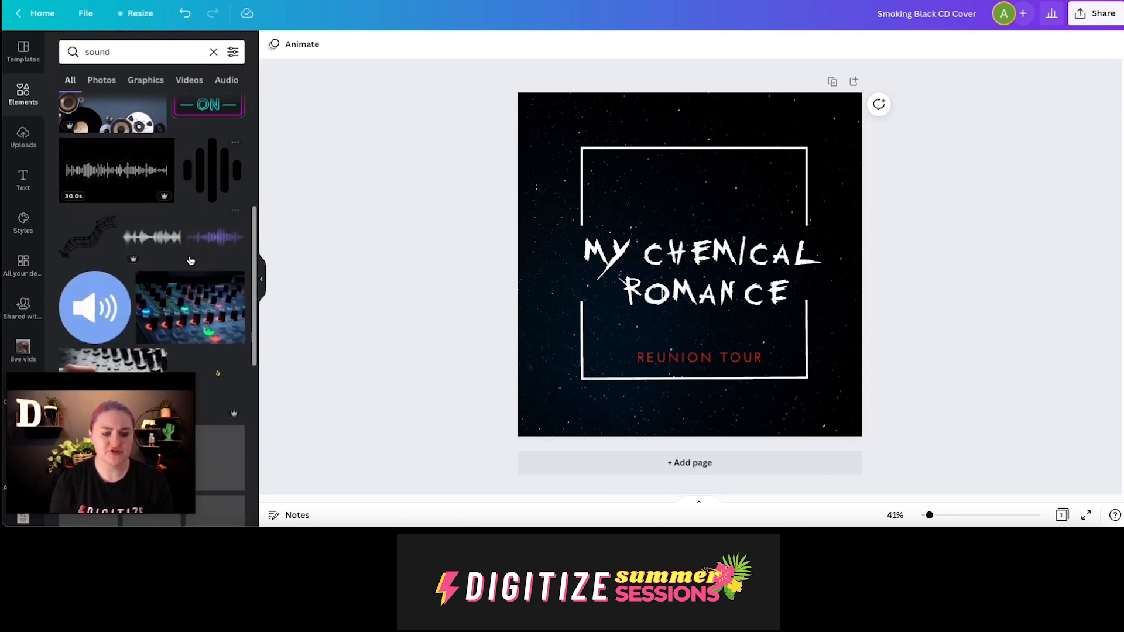
scroll(199, 269, "down", 1)
scroll(213, 299, "down", 6)
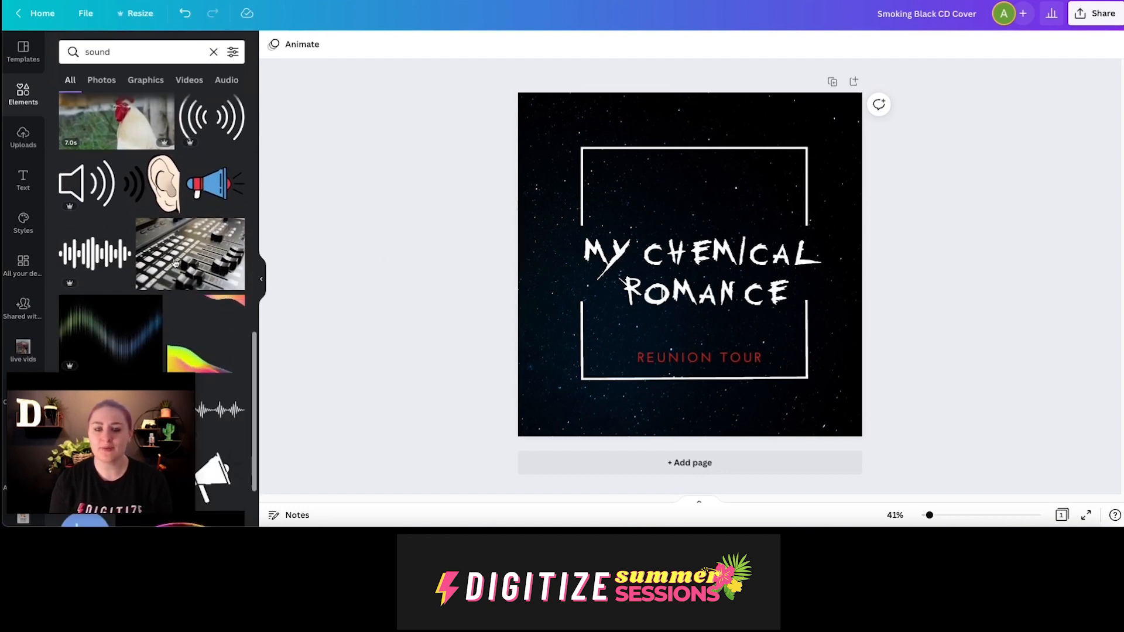
scroll(149, 218, "down", 2)
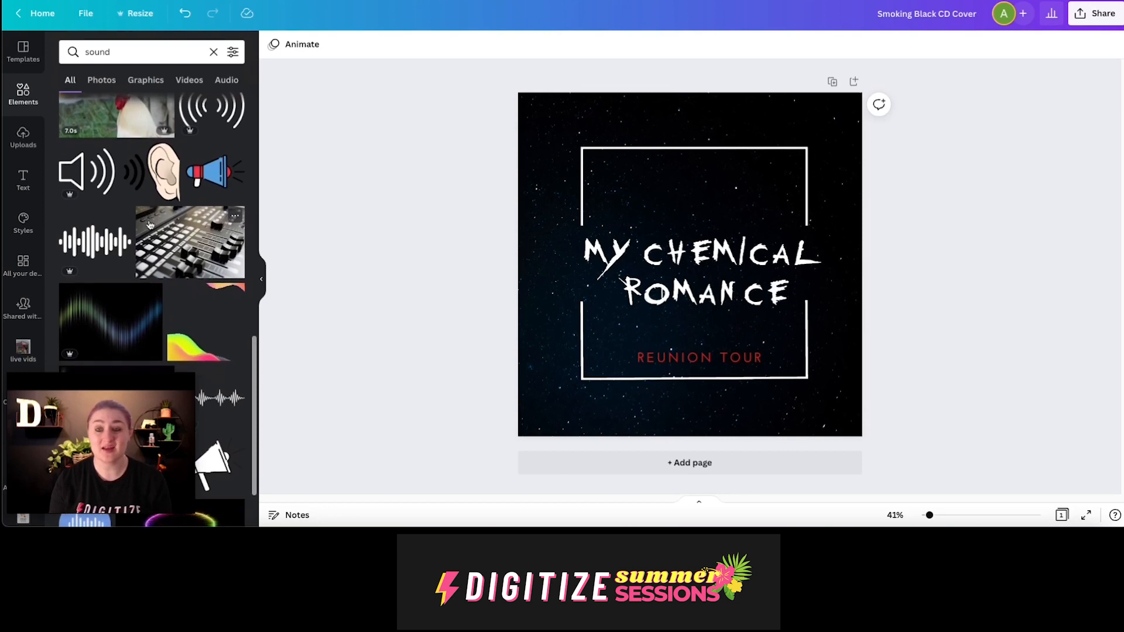
scroll(152, 226, "down", 1)
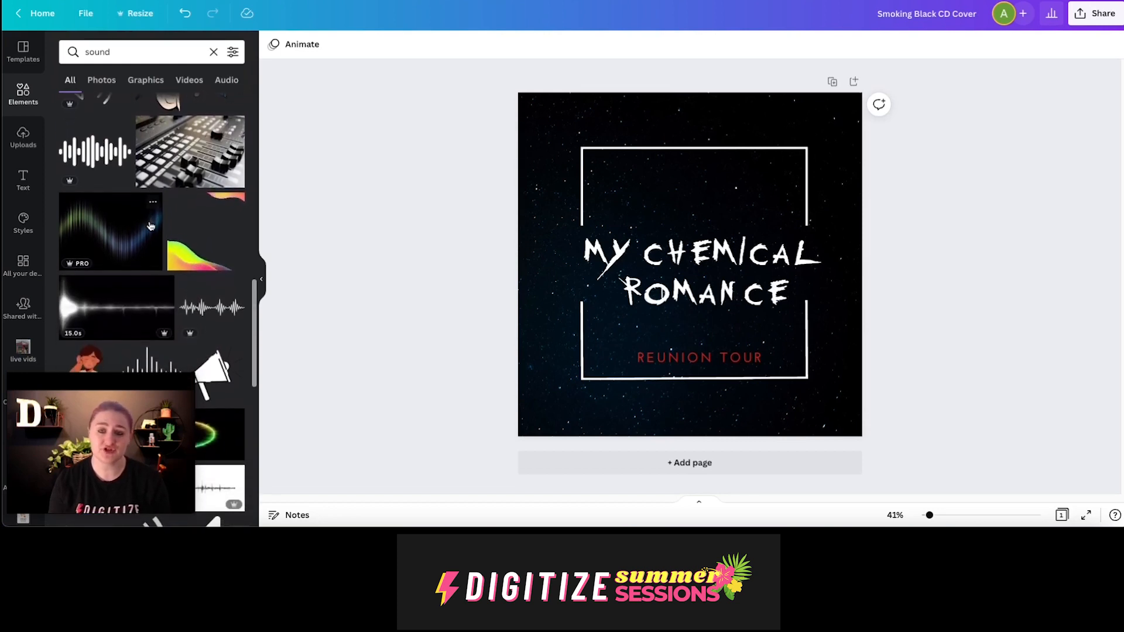
scroll(151, 226, "down", 3)
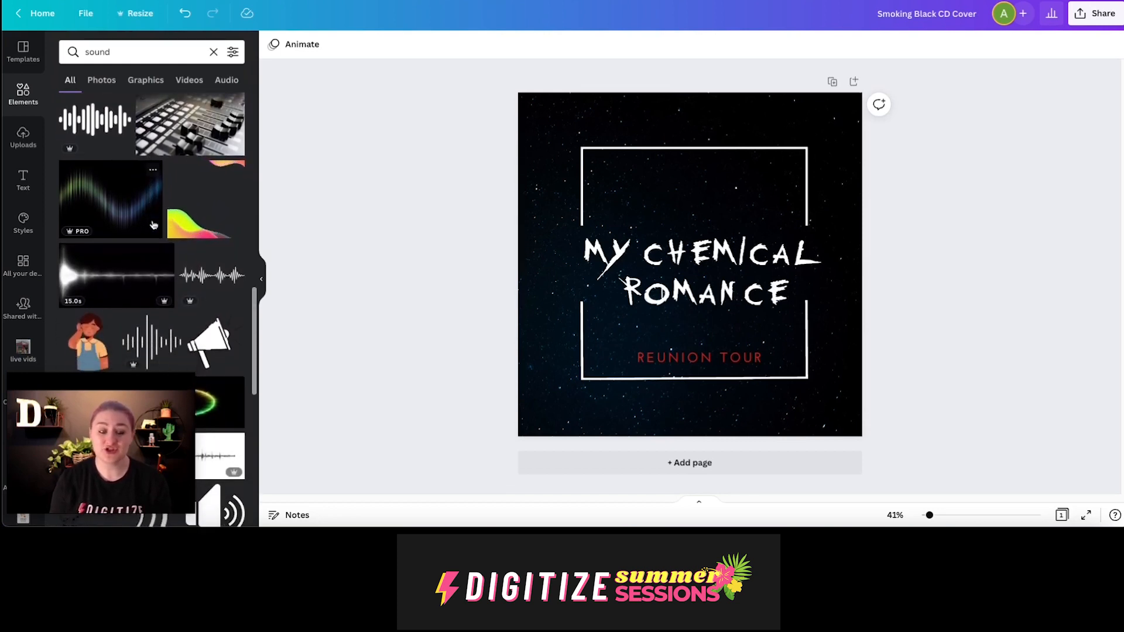
scroll(154, 226, "down", 2)
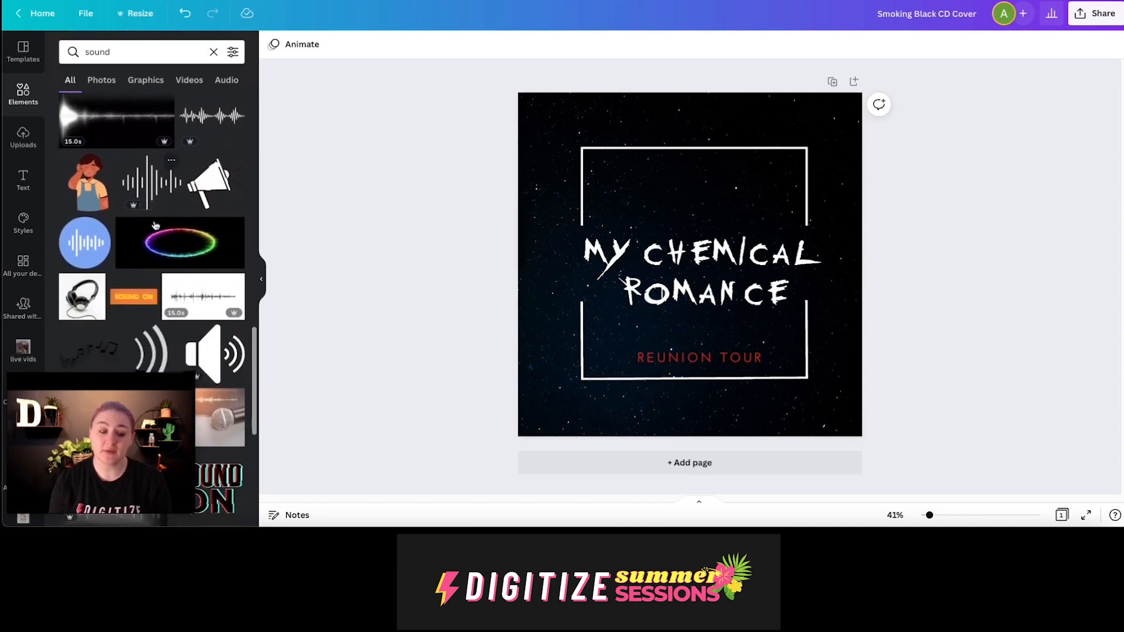
scroll(154, 226, "up", 3)
scroll(154, 225, "up", 5)
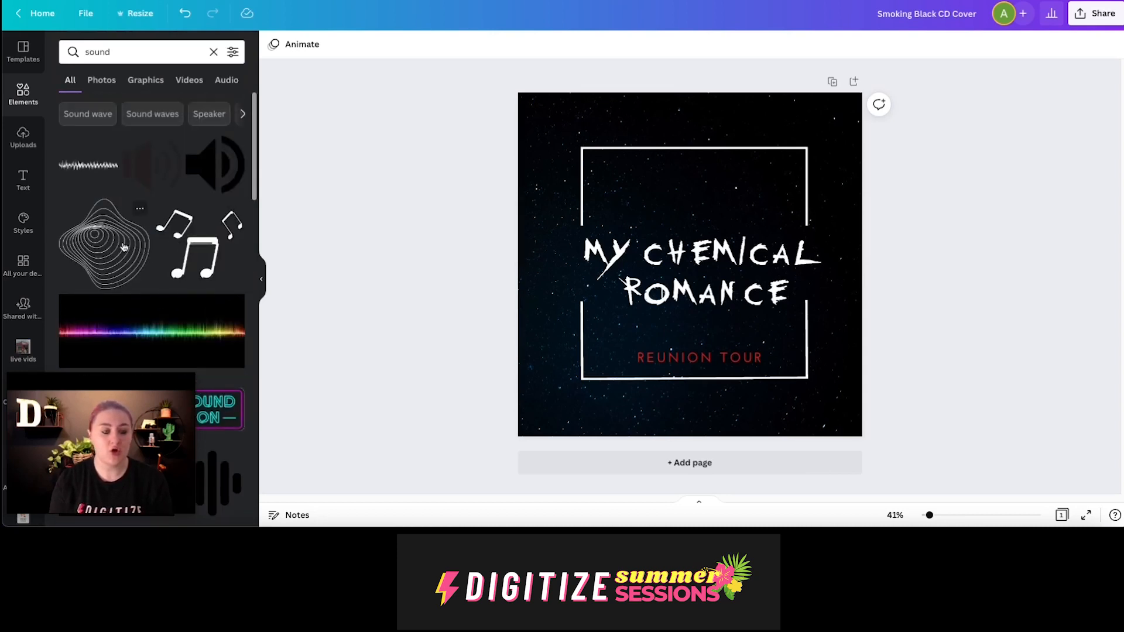
Step: Add the wavy contour-line graphic to the cover, enlarge it to about 760 px wide and centre it over the title
left_click(111, 243)
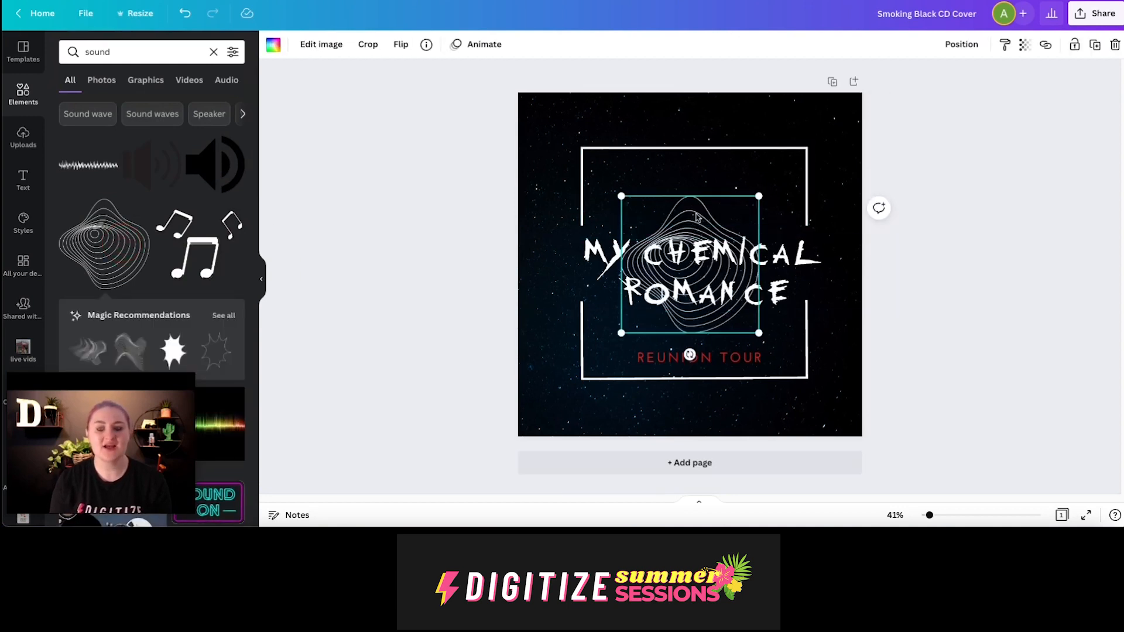
left_click_drag(623, 195, 560, 156)
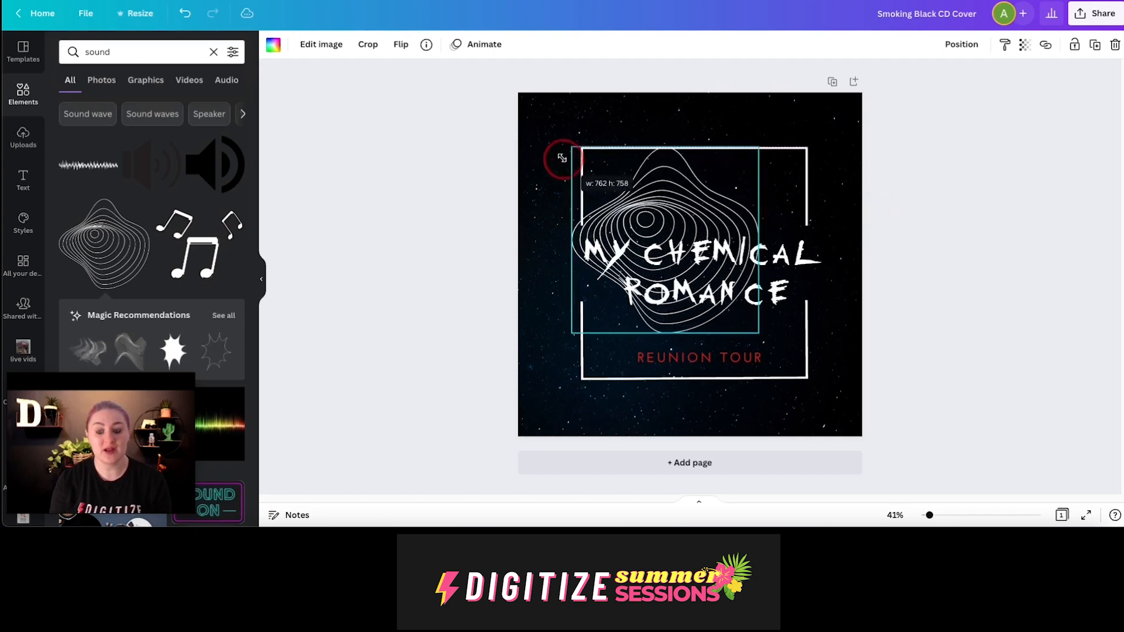
left_click_drag(712, 195, 727, 200)
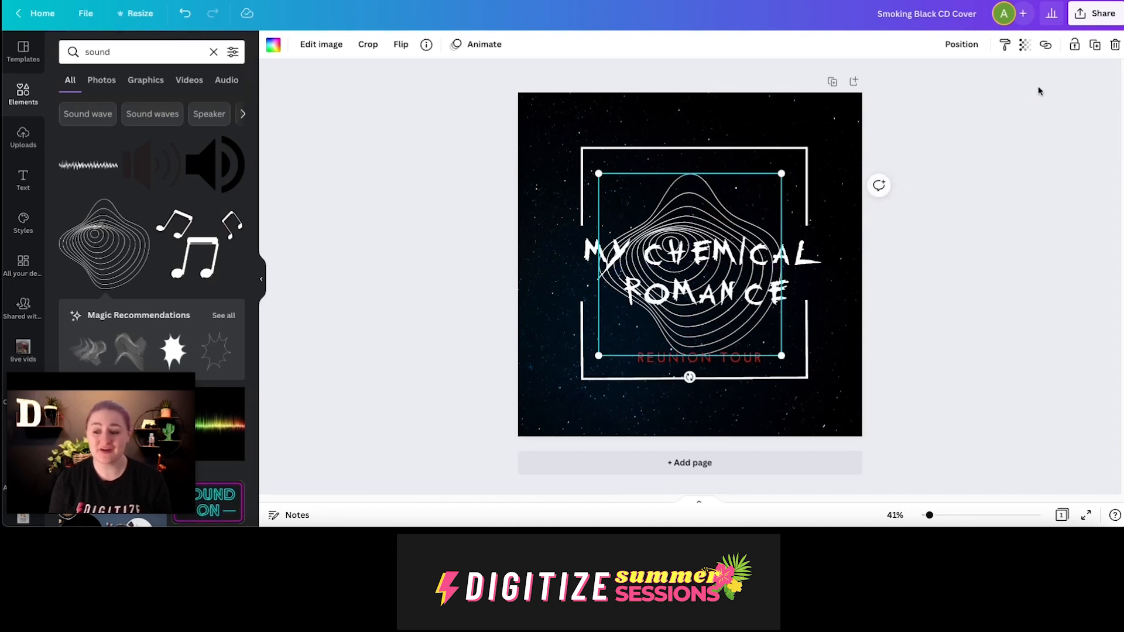
Step: Fade the contour-line graphic until it is only faintly visible and enlarge it to about 840 px wide
left_click(1025, 46)
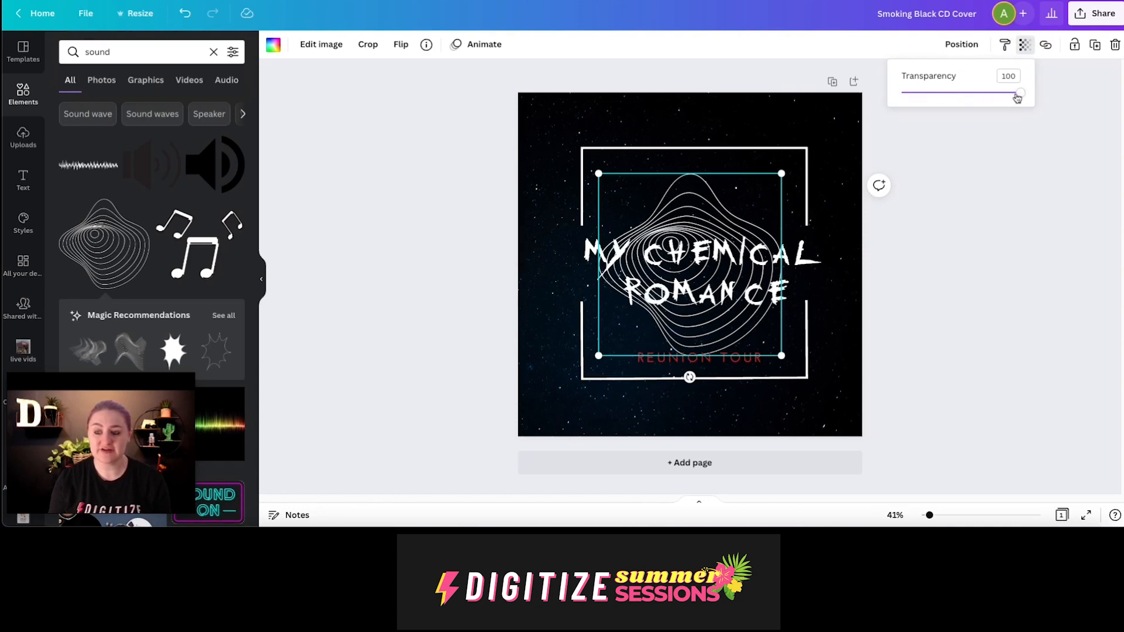
left_click_drag(1020, 98, 917, 111)
left_click(952, 217)
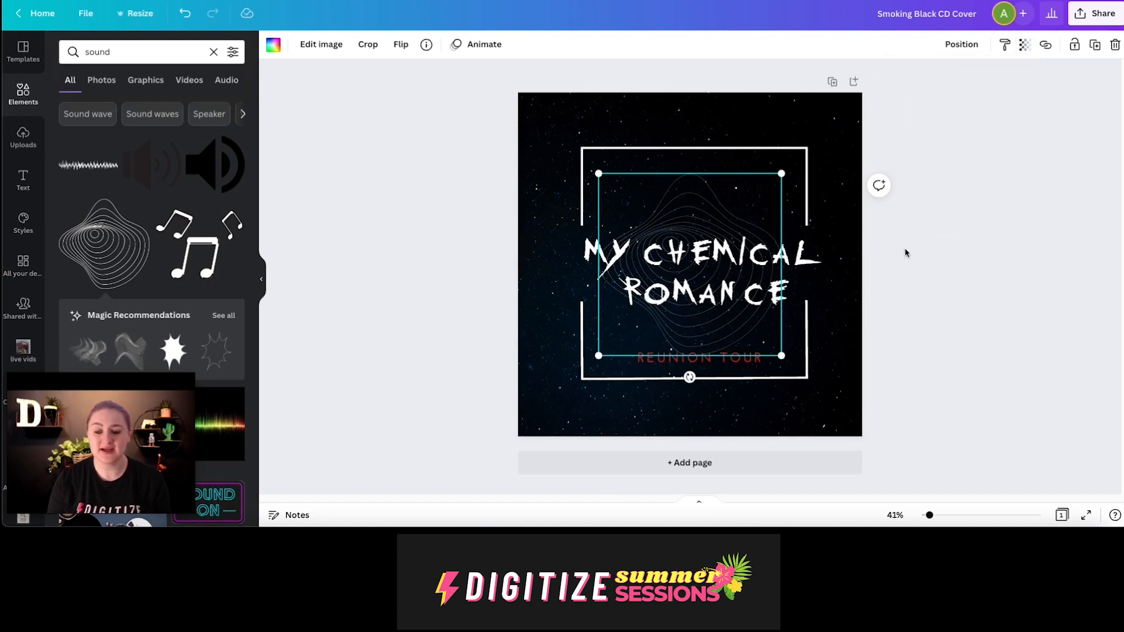
left_click_drag(599, 173, 572, 147)
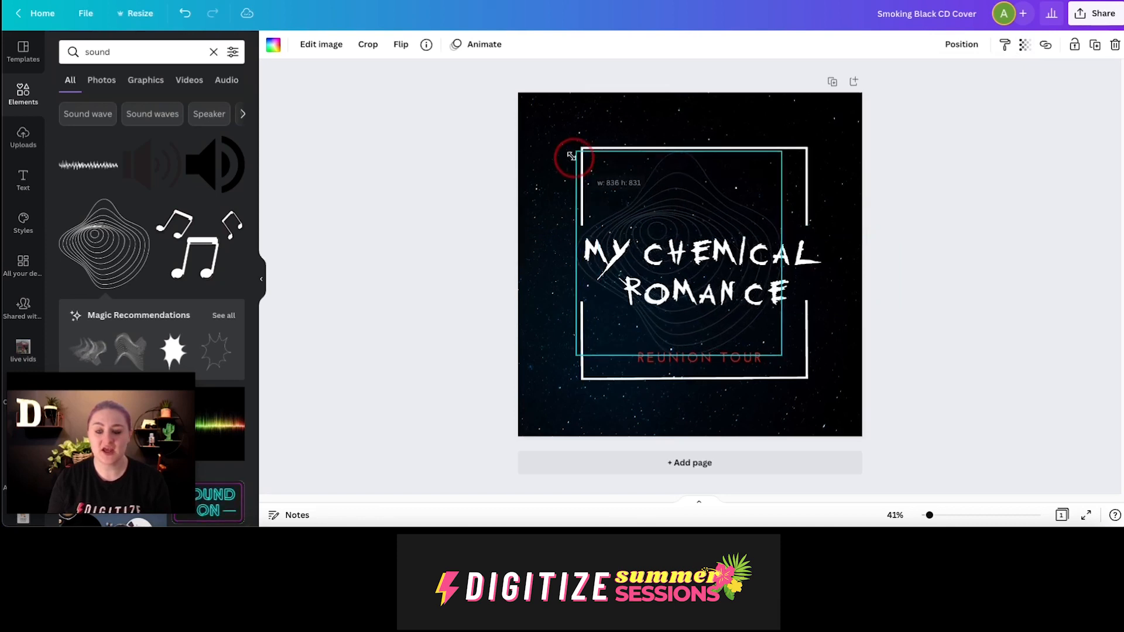
Step: Centre the faint contour-line graphic behind the title on the cover
left_click_drag(681, 208, 689, 211)
left_click(1006, 246)
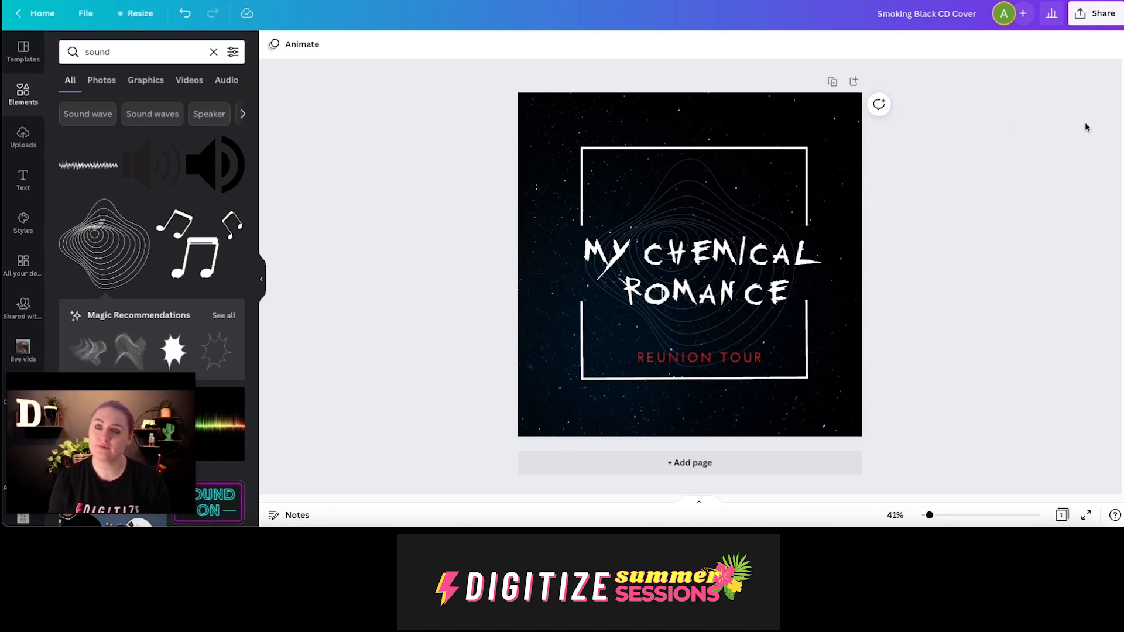
Step: Search the elements for "guitar" and examine the results, including the photos, for a guitar that suits the cover
left_click(213, 52)
type("guitar")
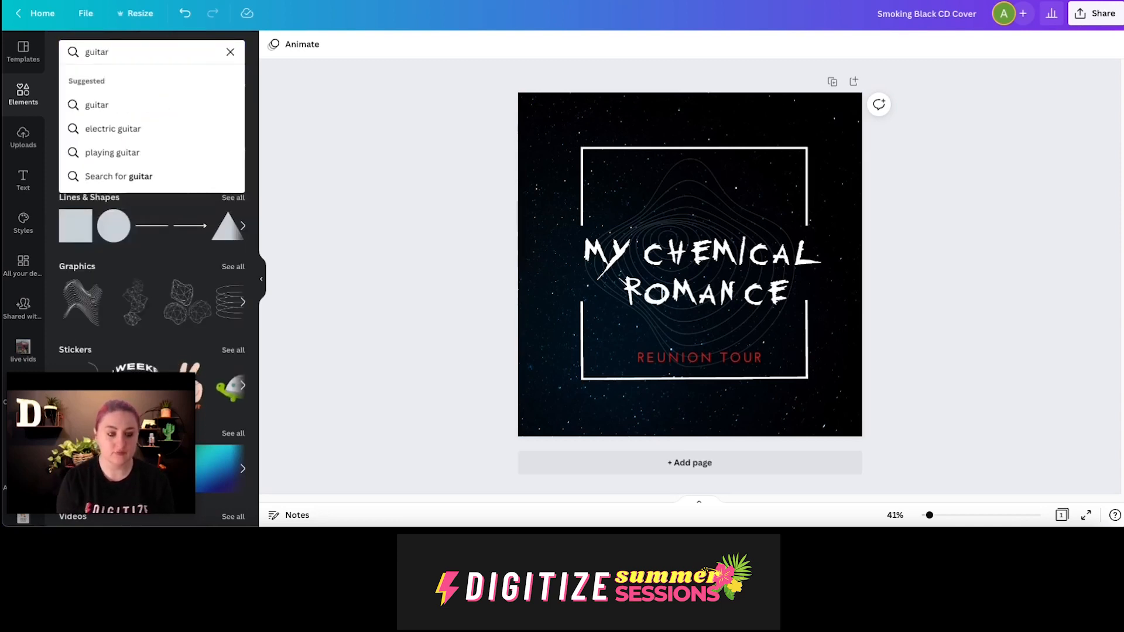
key("Return")
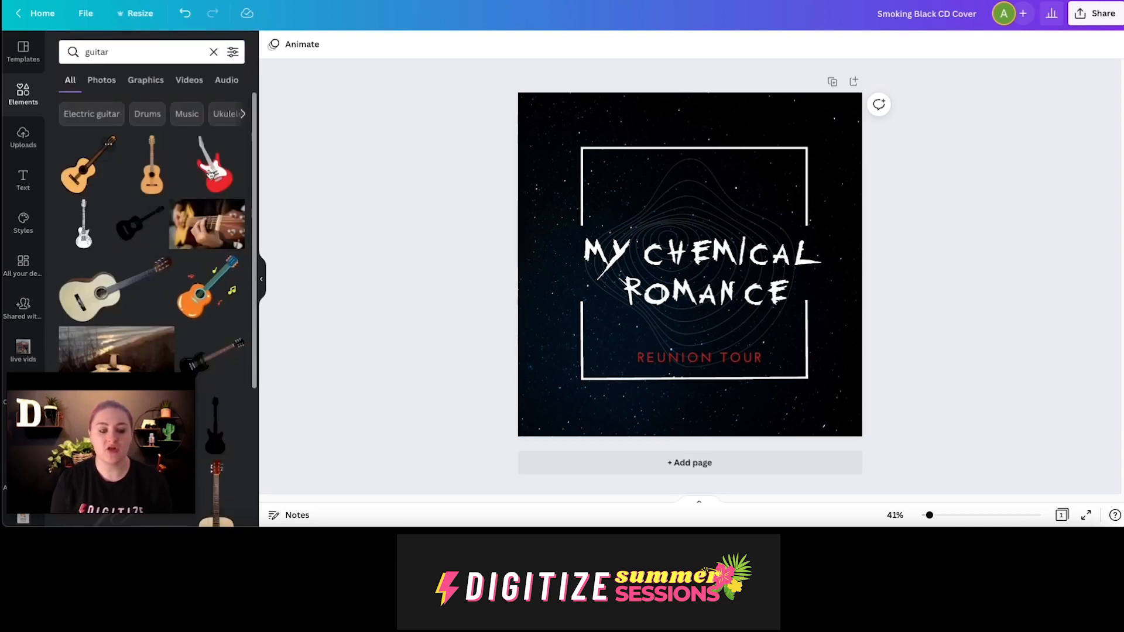
scroll(135, 291, "down", 3)
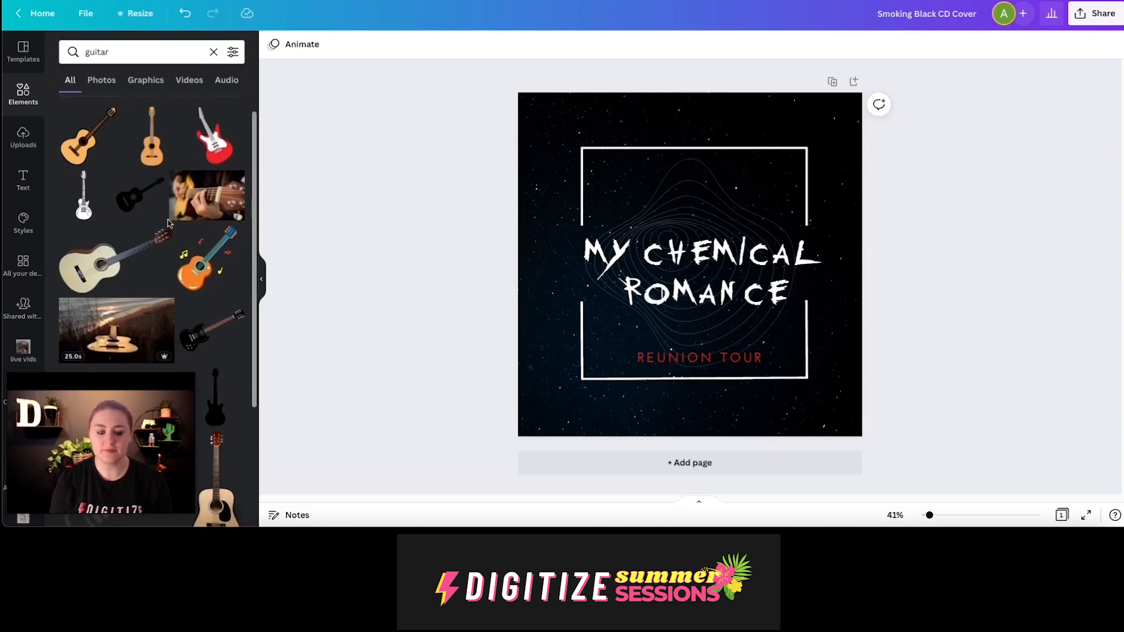
scroll(99, 182, "down", 2)
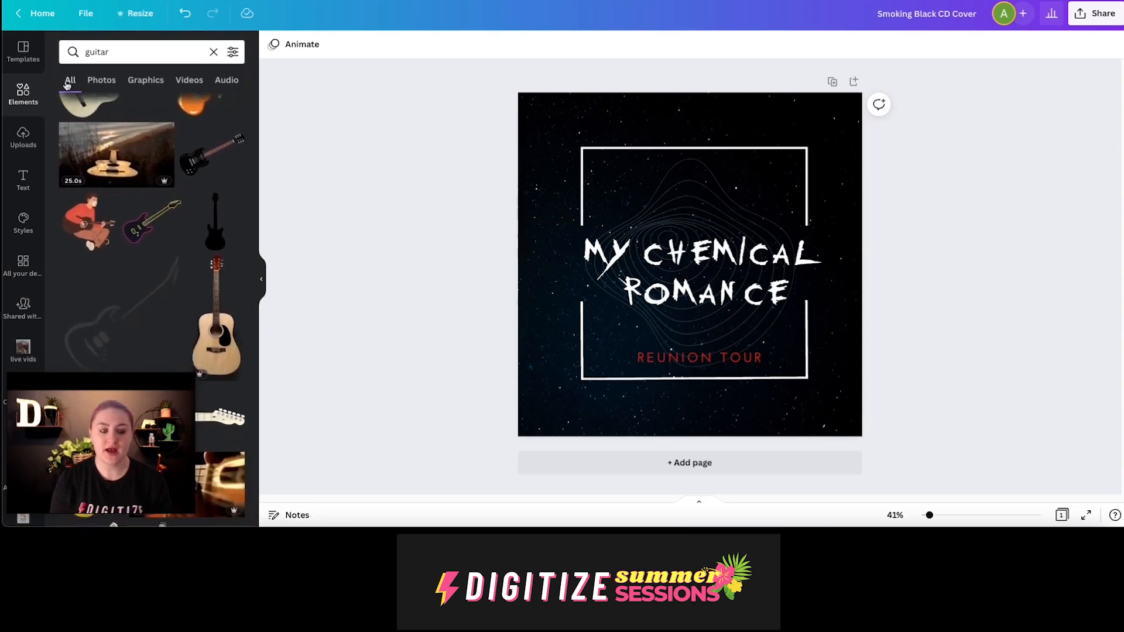
left_click(110, 81)
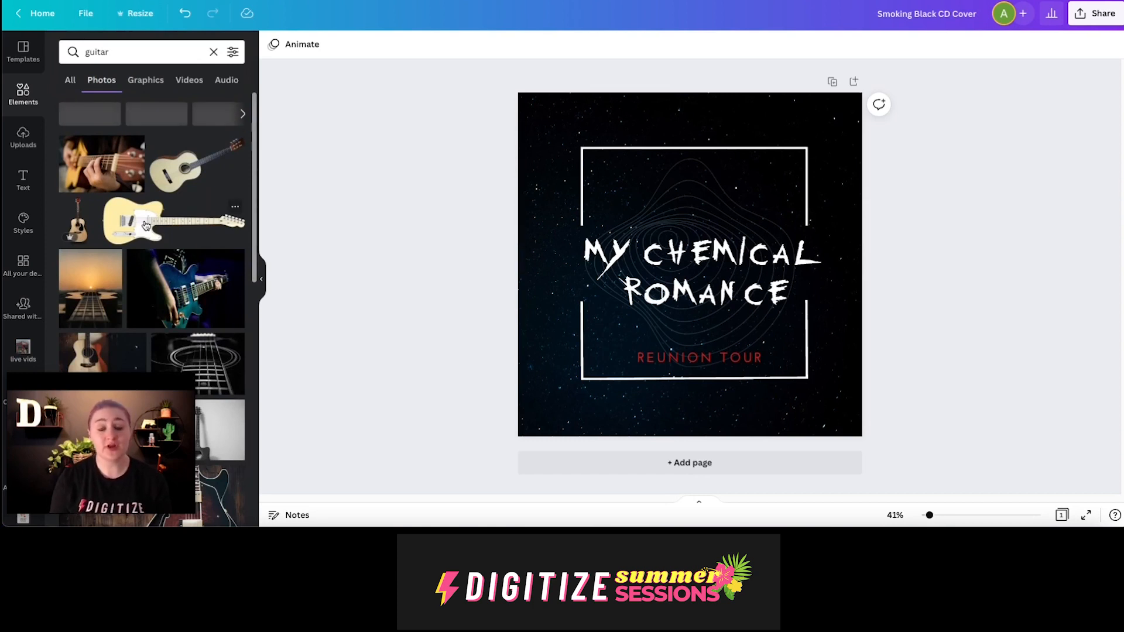
scroll(114, 165, "down", 1)
scroll(115, 164, "up", 1)
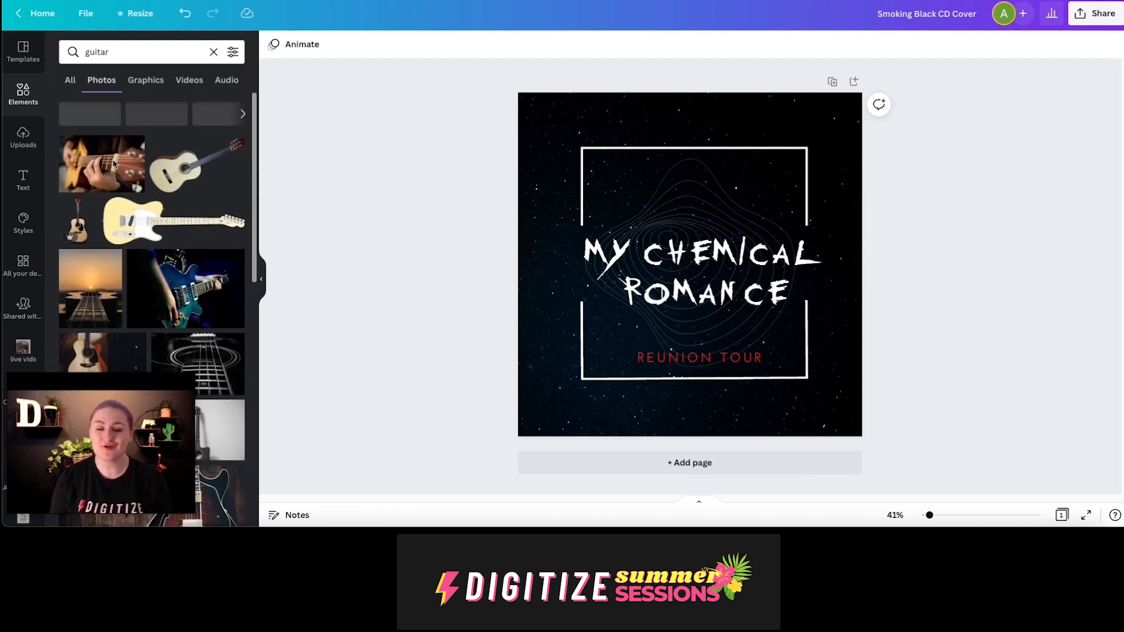
left_click(72, 80)
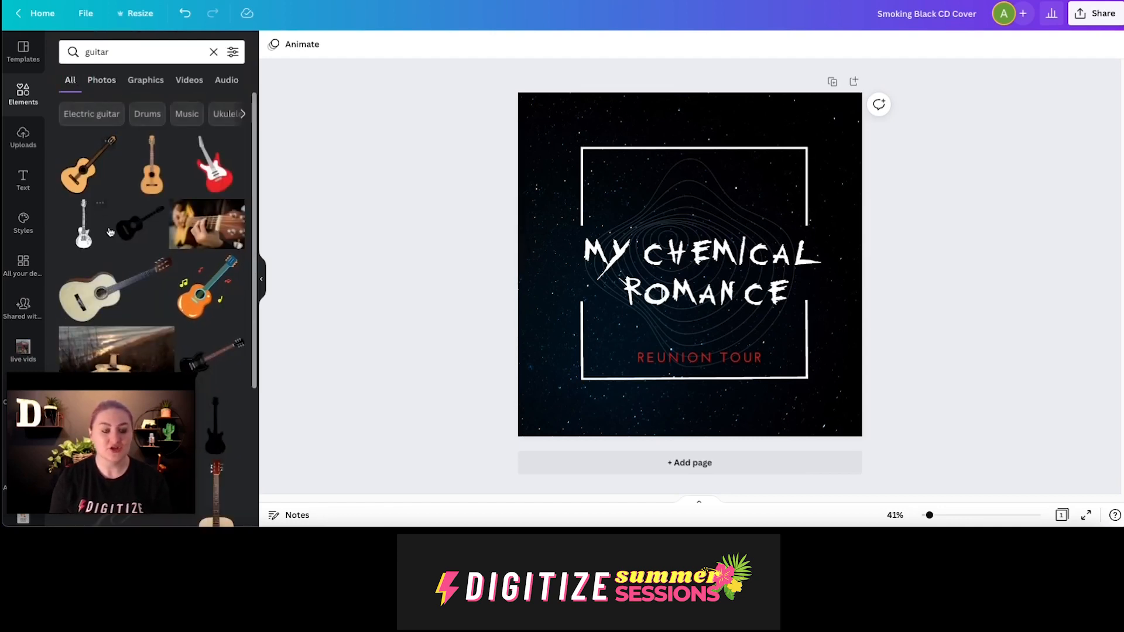
Step: Try the red and white electric guitar graphic in the cover's lower-left corner and check its image editing options
left_click(210, 172)
left_click_drag(696, 298, 574, 399)
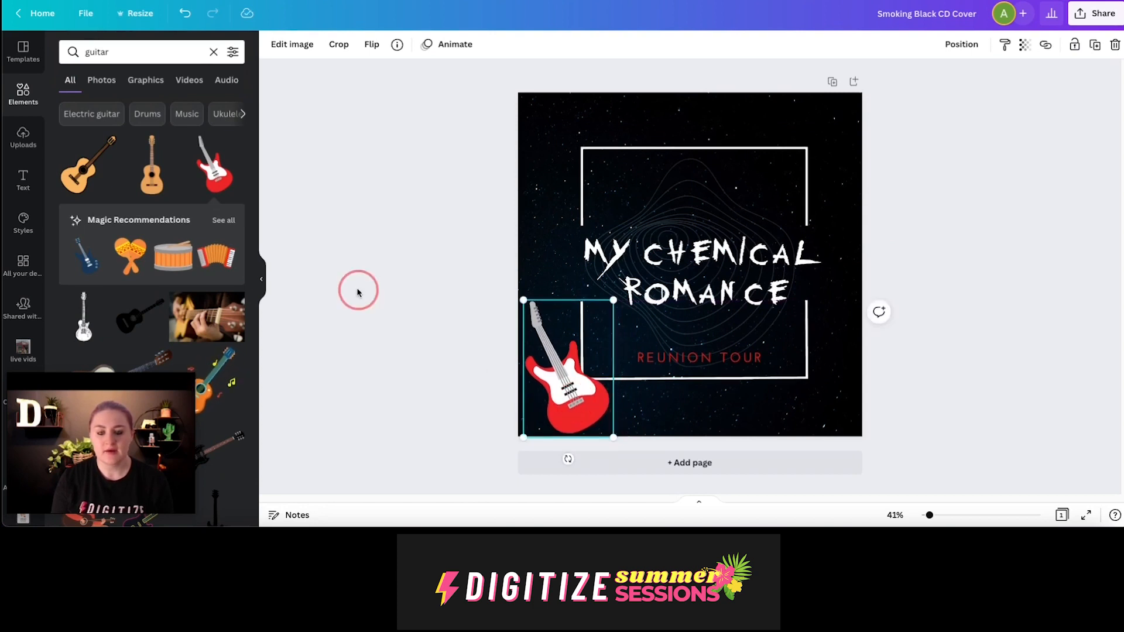
left_click(299, 47)
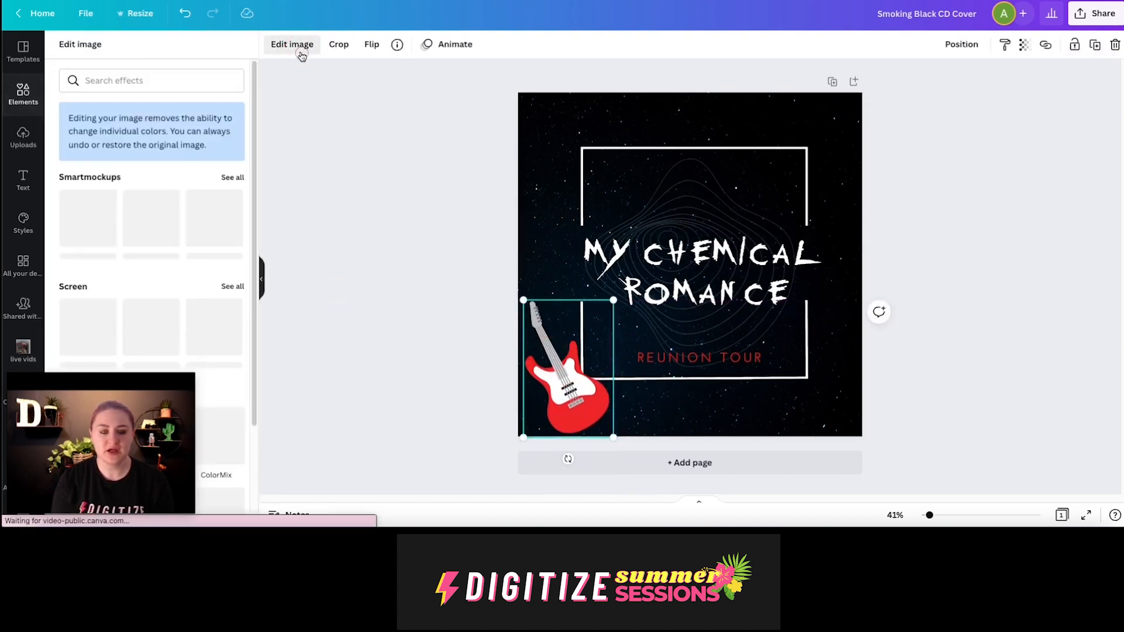
key("Escape")
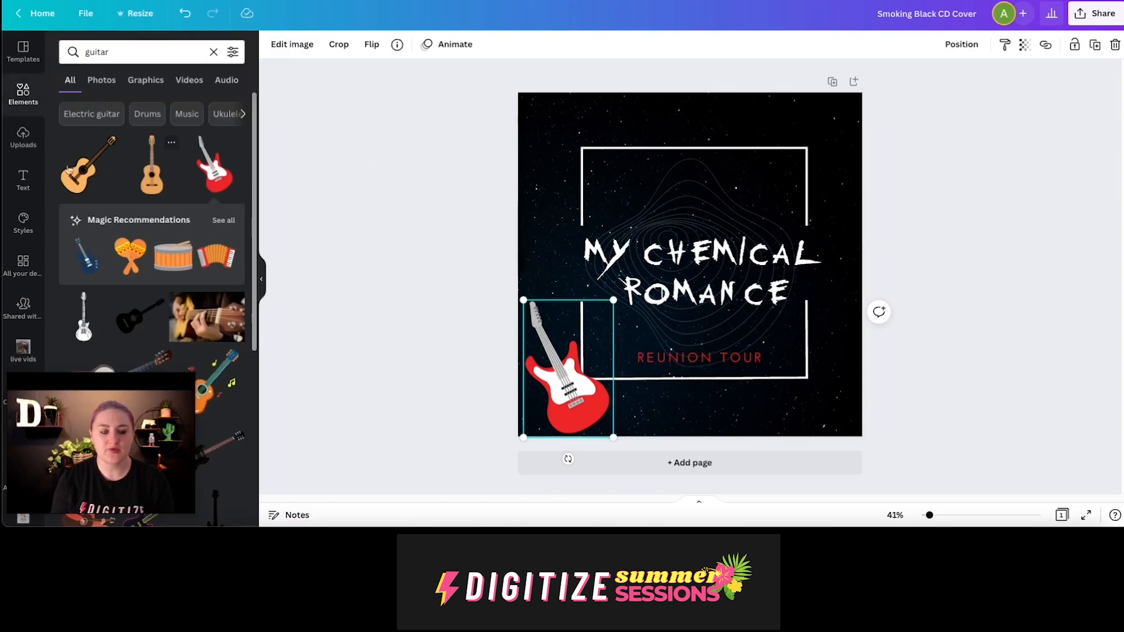
Step: Replace the red guitar with the recommended navy electric guitar graphic in the cover's lower-left corner
left_click(92, 265)
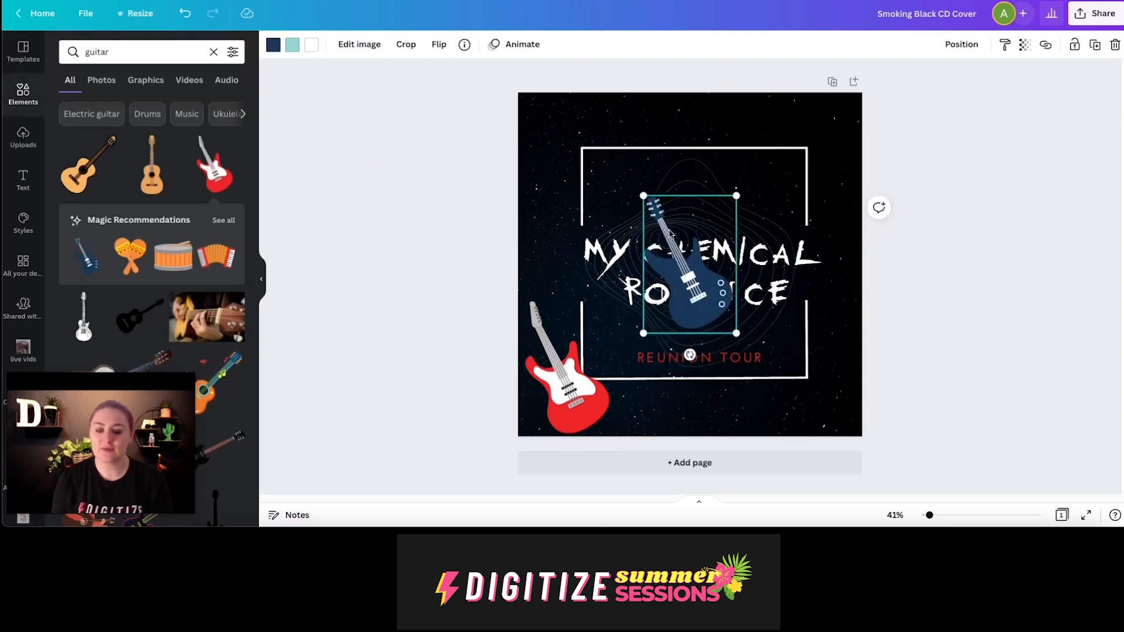
left_click_drag(670, 234, 777, 337)
left_click(564, 396)
key("Delete")
left_click_drag(783, 400, 561, 391)
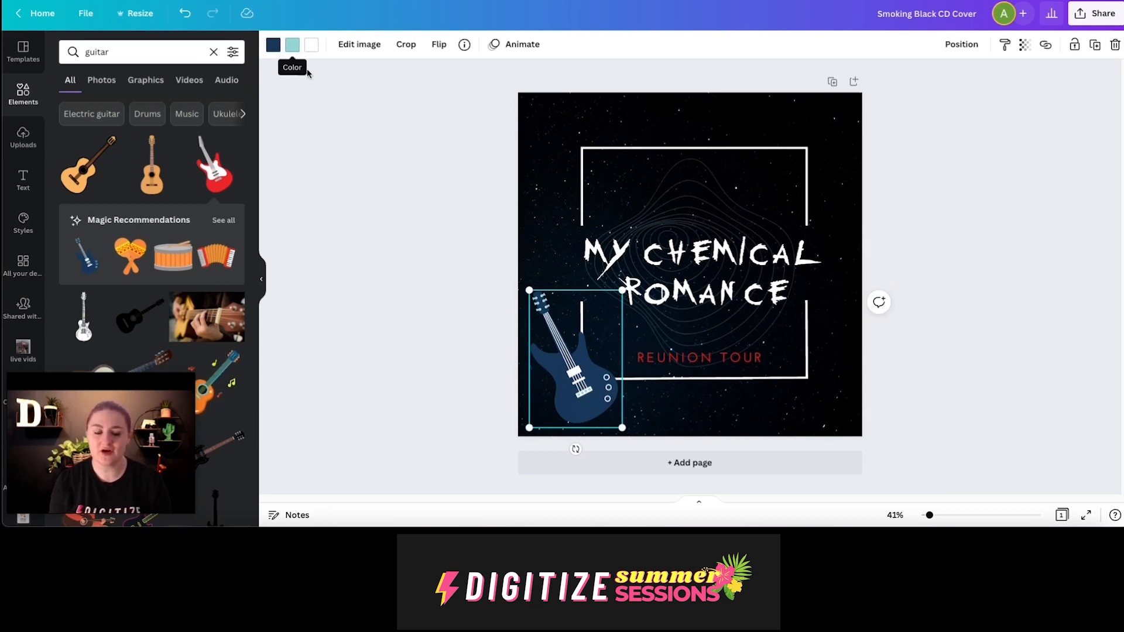
Step: Recolour the guitar's navy parts dark red and its teal parts black from the brand palette, and tuck it into the cover's lower-left corner
left_click(272, 46)
left_click(167, 106)
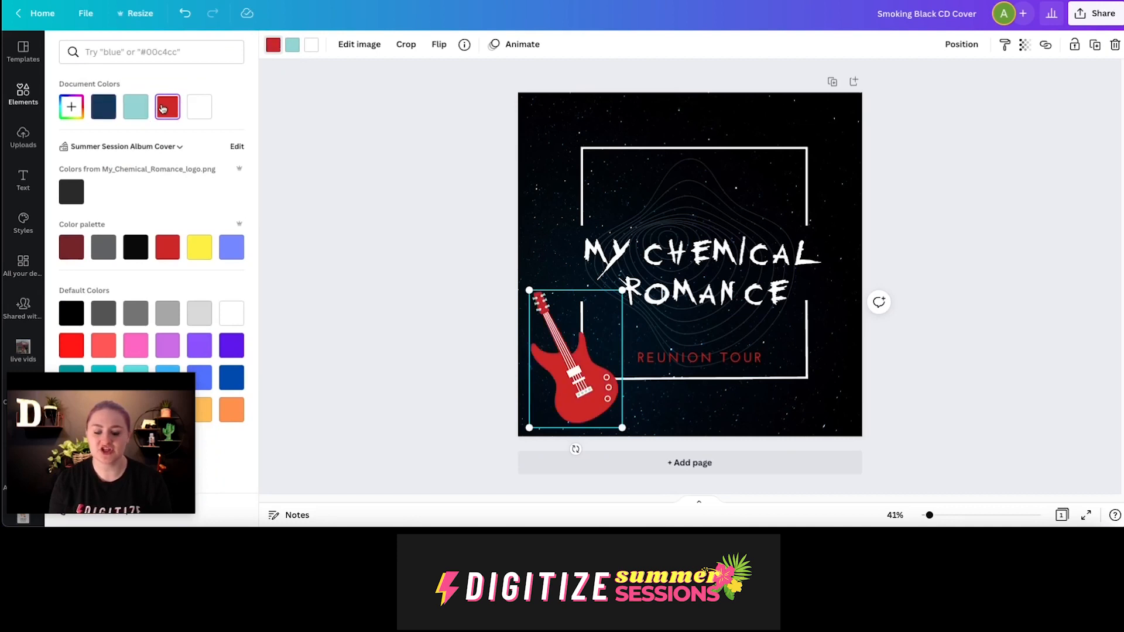
left_click(71, 247)
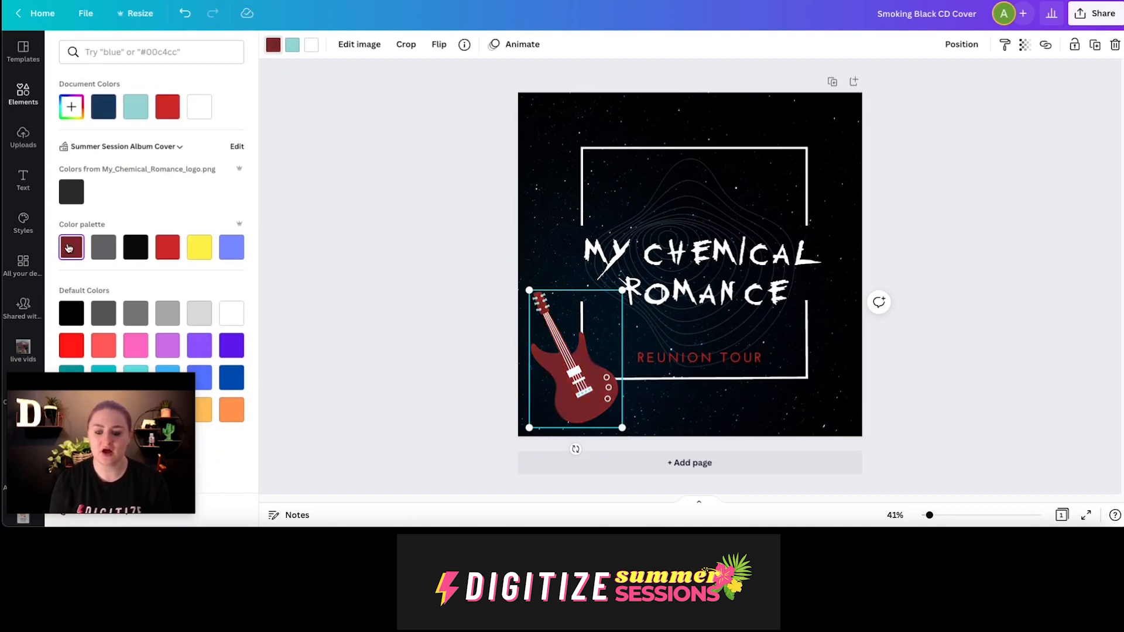
left_click(291, 46)
left_click(141, 248)
left_click(360, 219)
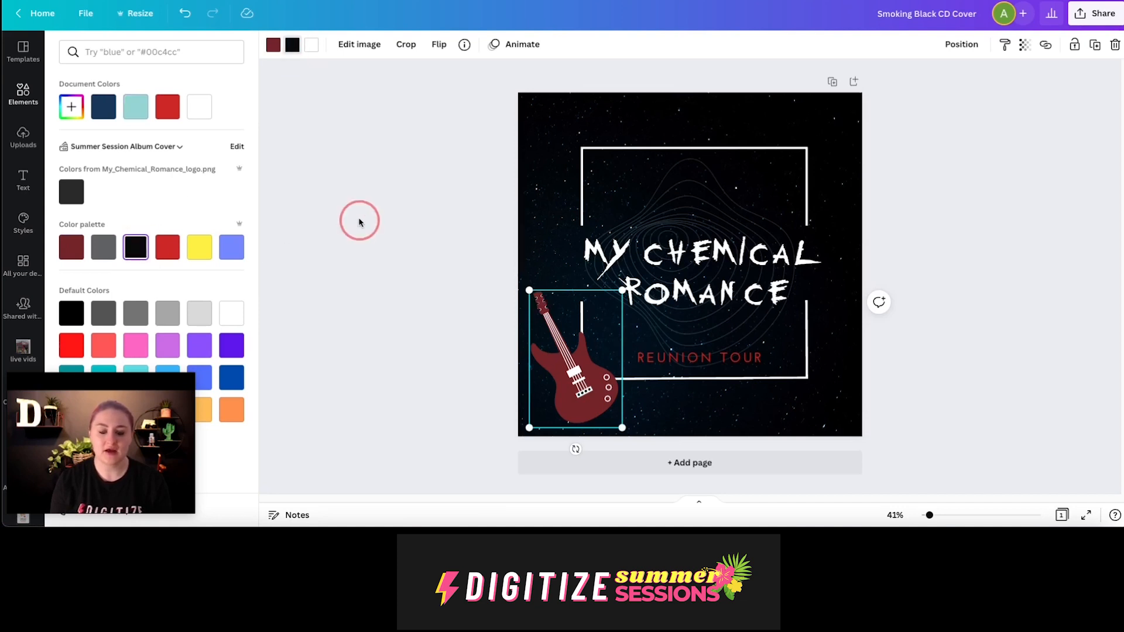
left_click_drag(583, 384, 570, 401)
left_click(376, 301)
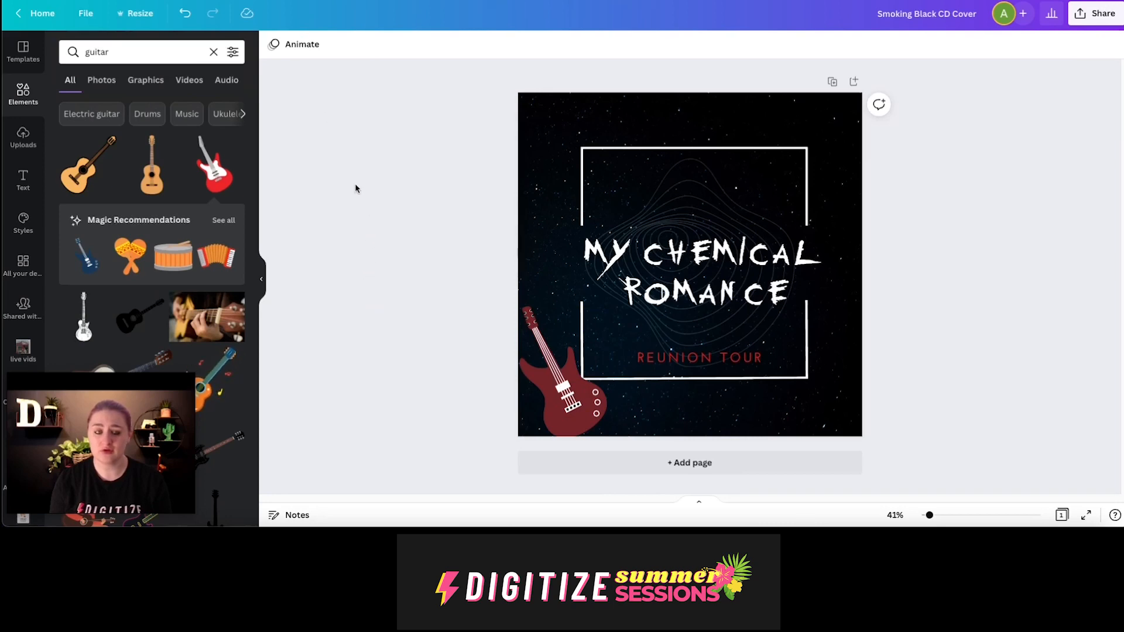
Step: Add a blank second page to the design and look through the available lines and shapes
left_click(731, 470)
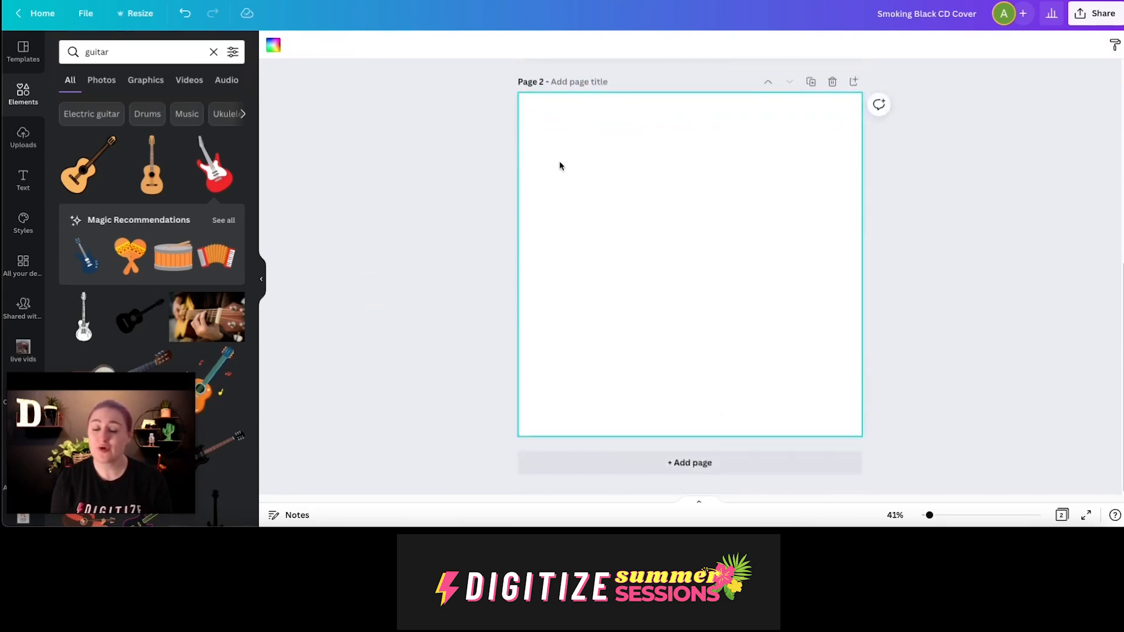
left_click(445, 144)
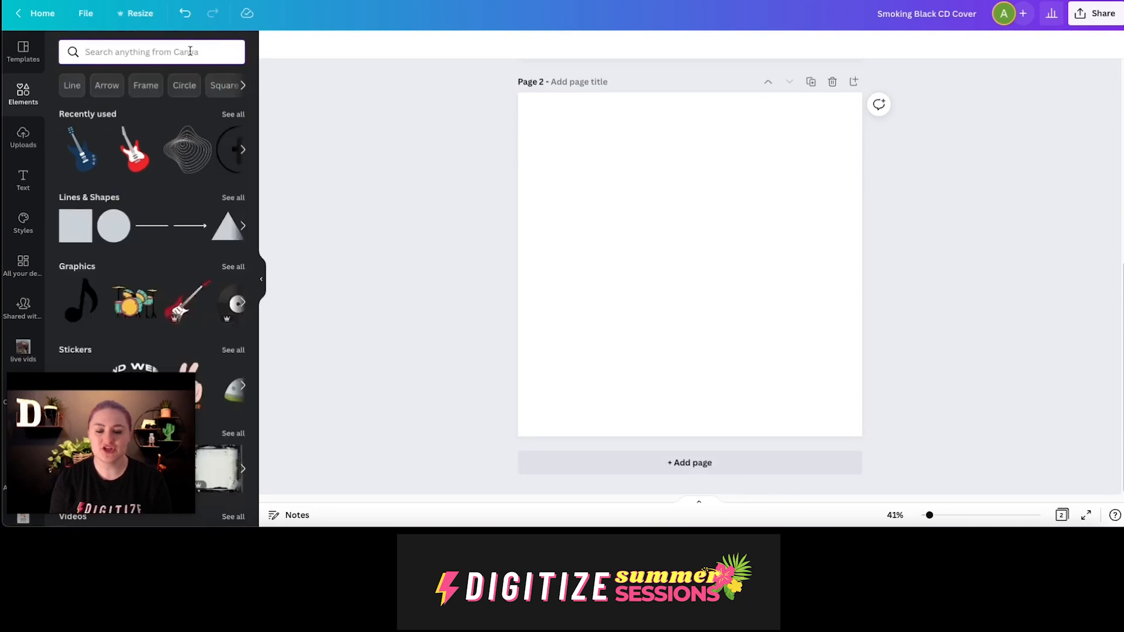
left_click(232, 198)
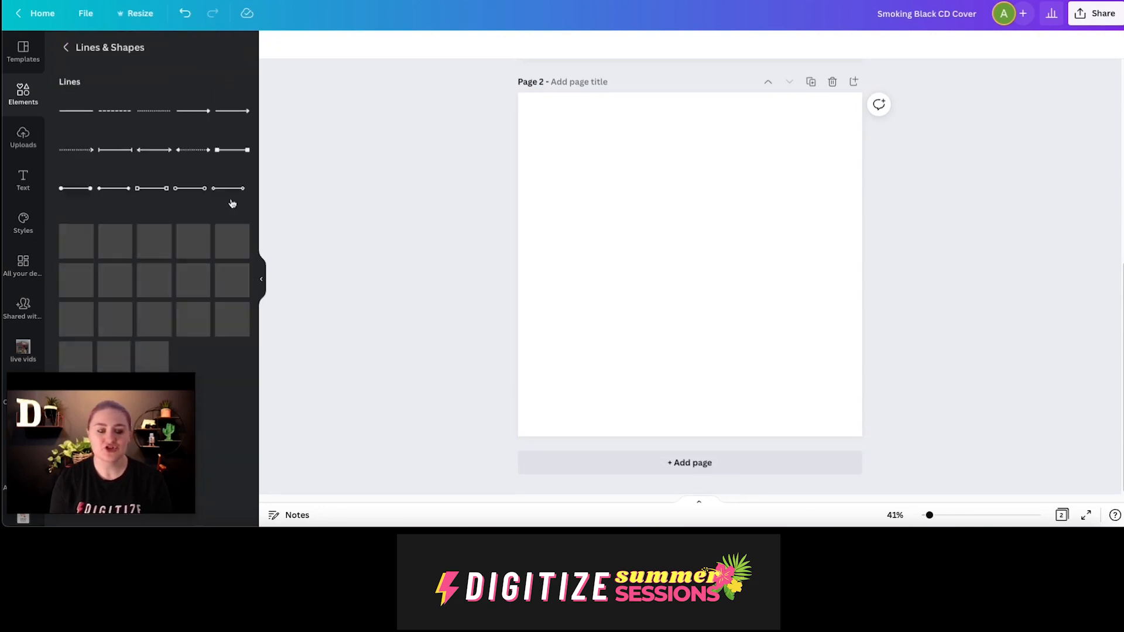
scroll(243, 224, "down", 1)
scroll(244, 223, "down", 8)
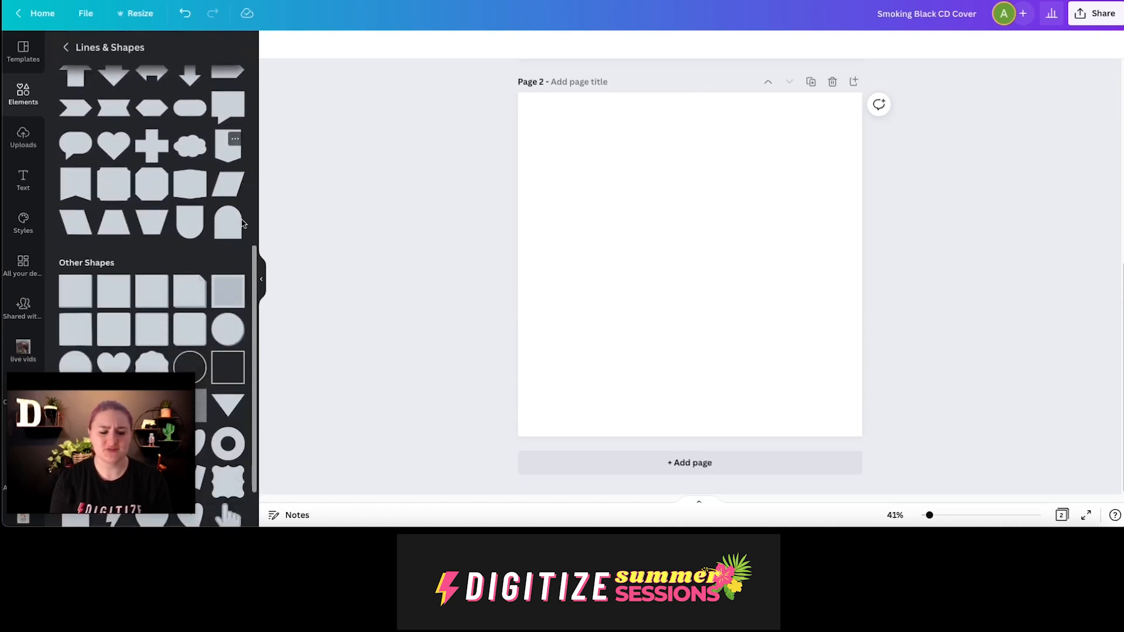
scroll(242, 223, "up", 8)
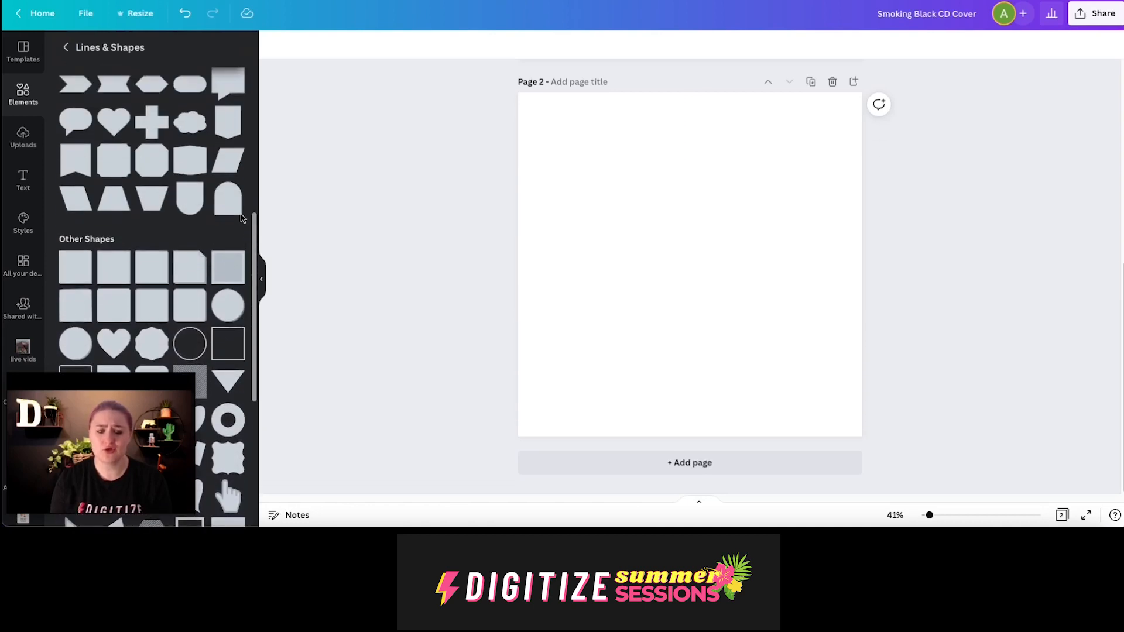
scroll(237, 216, "up", 3)
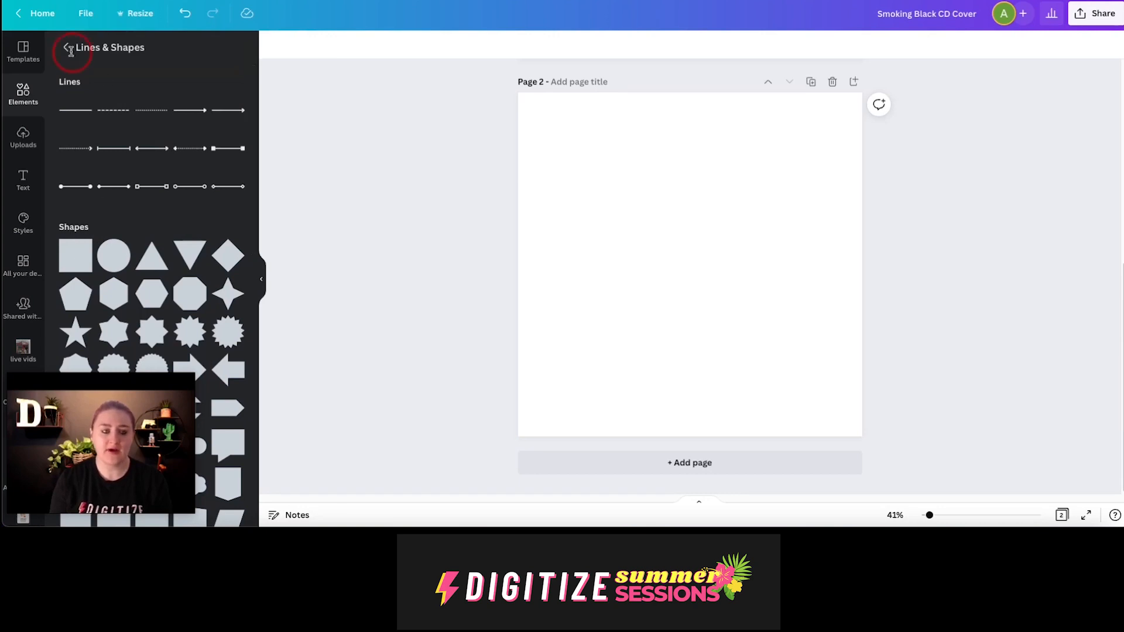
left_click(66, 48)
Step: Show the full collection of frames in the element library
left_click_drag(256, 127, 239, 408)
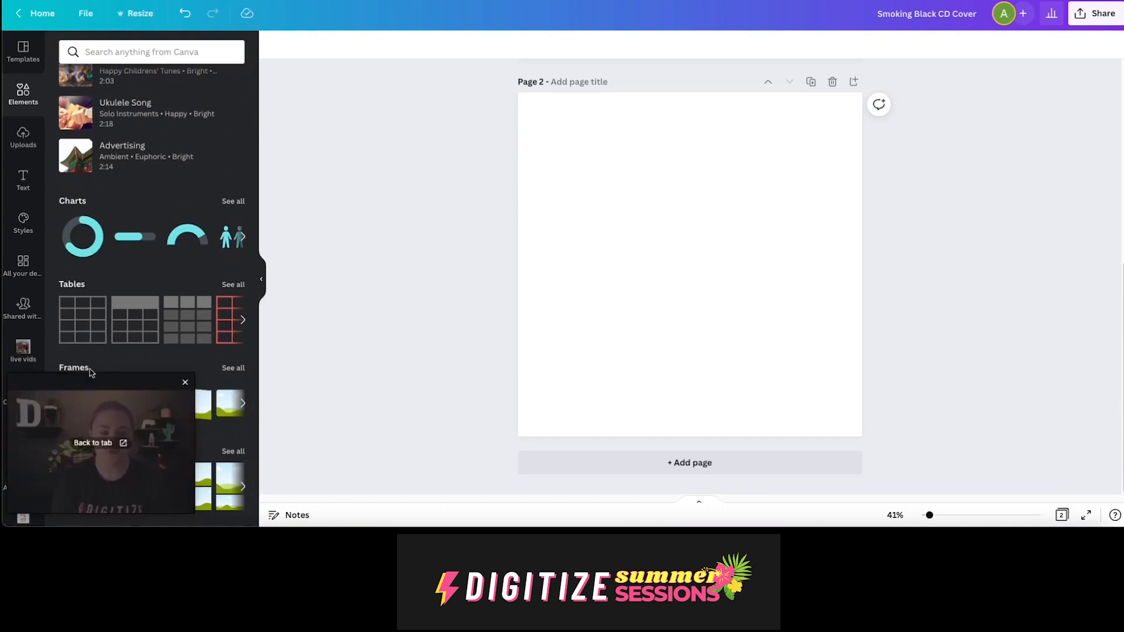
mouse_move(129, 383)
left_click_drag(129, 383, 117, 37)
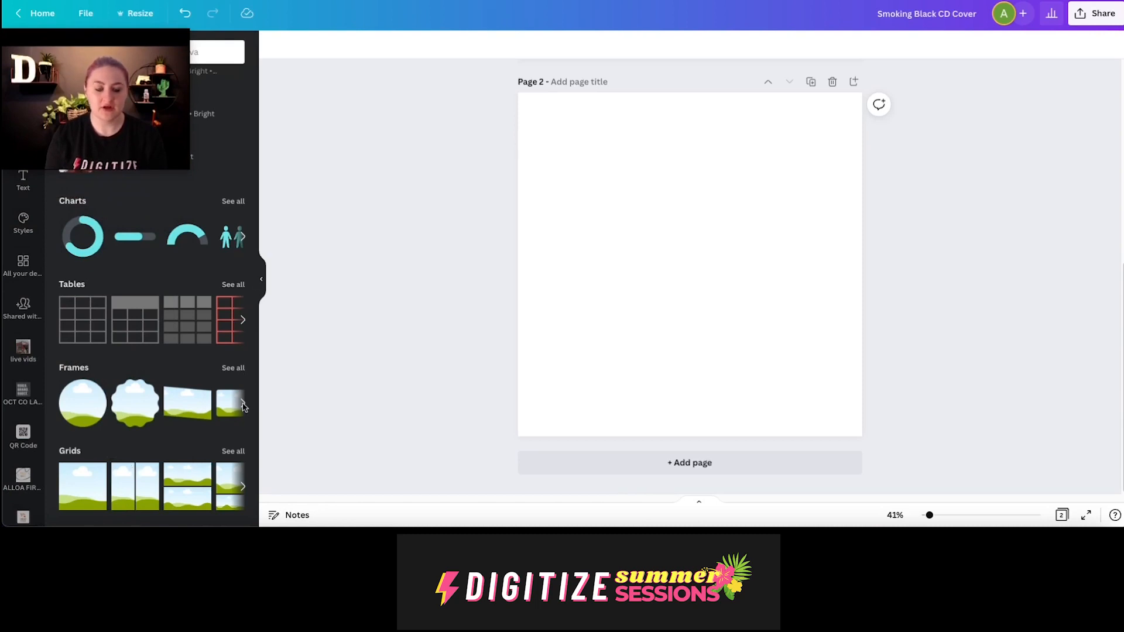
left_click(233, 369)
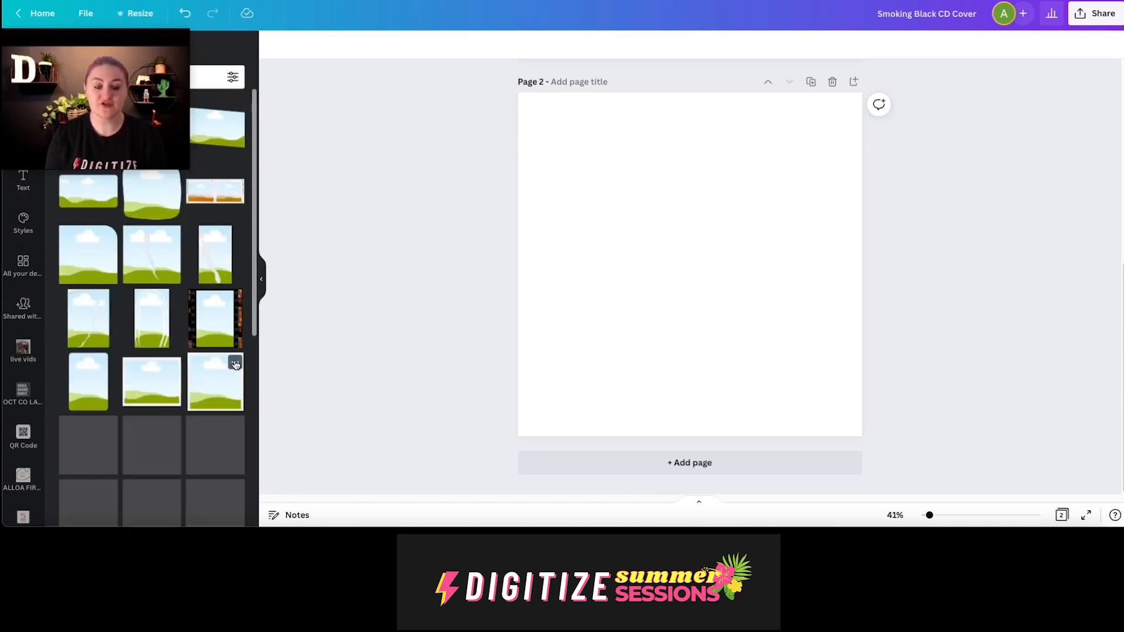
left_click_drag(254, 236, 233, 261)
left_click(146, 339)
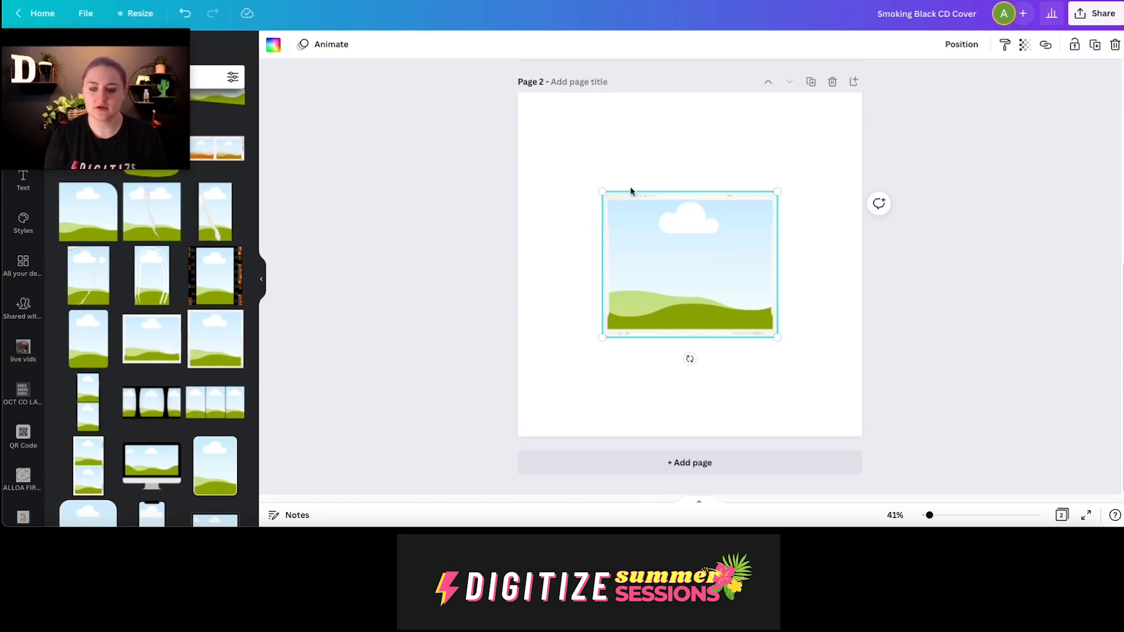
key("Delete")
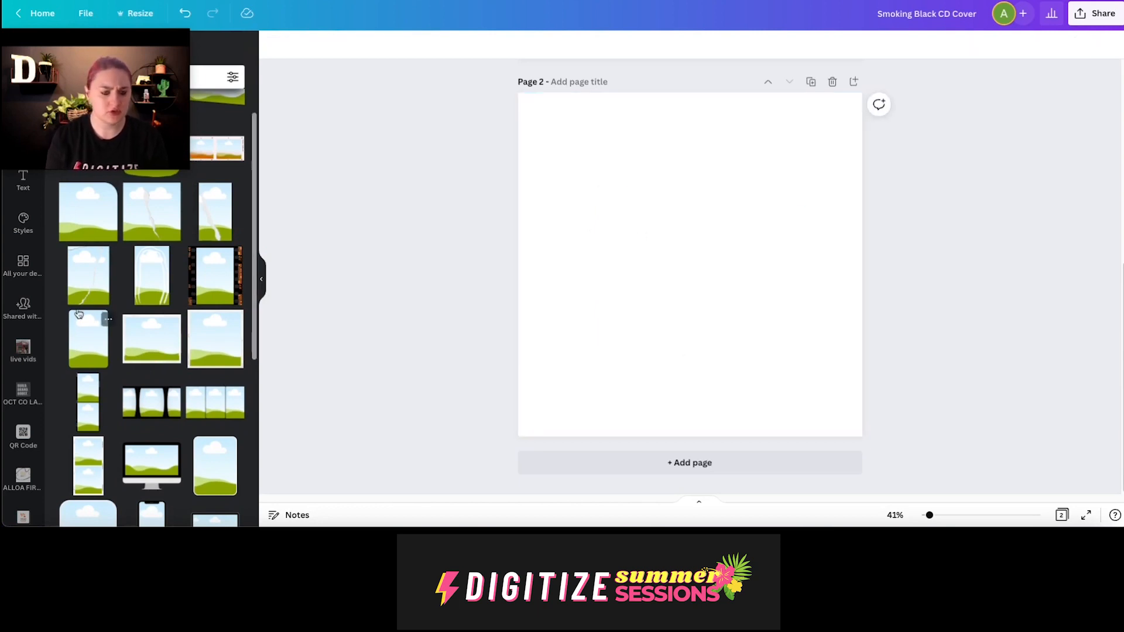
Step: Add the square frame with diagonal stripes to page 2, enlarge it and place it around the page centre
scroll(67, 318, "down", 5)
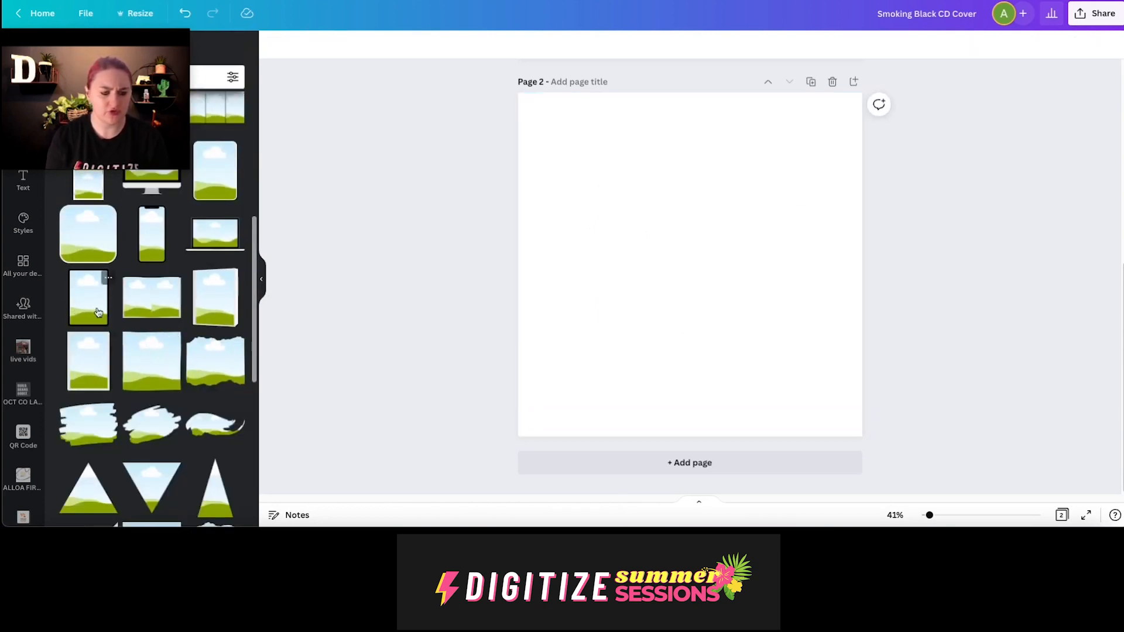
scroll(98, 311, "down", 4)
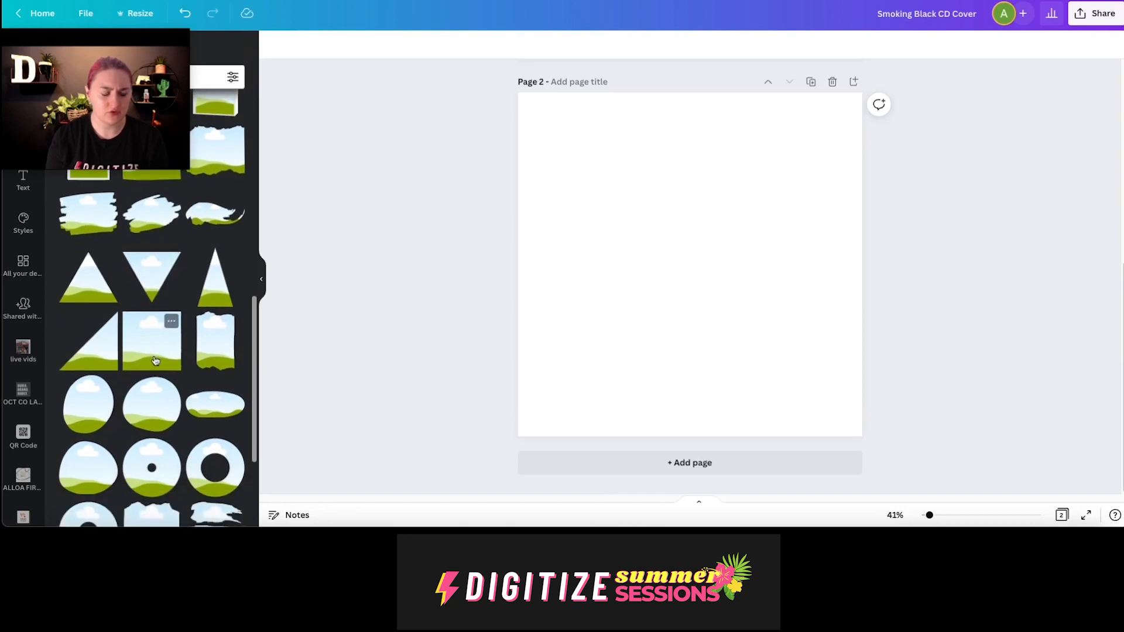
scroll(155, 360, "down", 6)
scroll(128, 376, "down", 3)
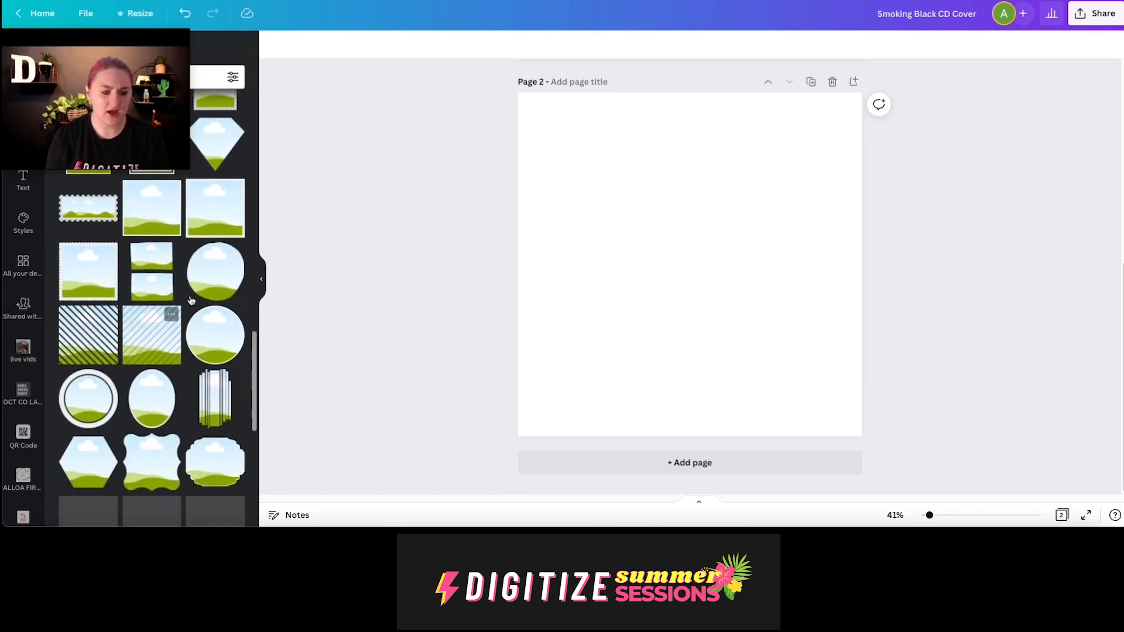
left_click(91, 348)
left_click_drag(601, 176, 569, 157)
left_click_drag(665, 231, 680, 246)
left_click(357, 223)
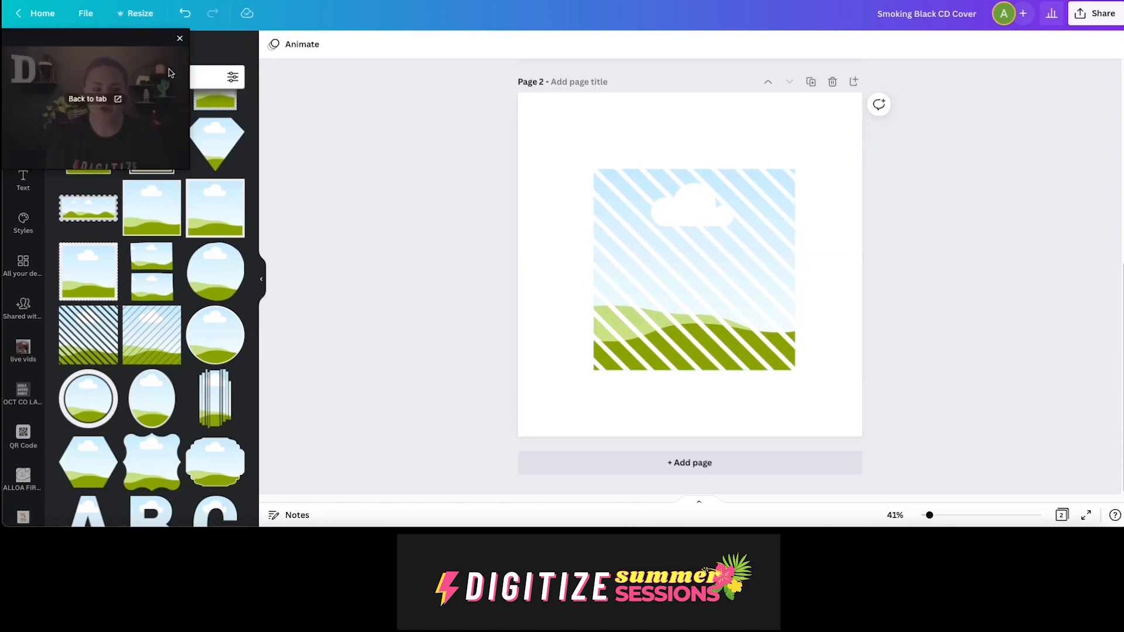
Step: Search the element library for "band" photos and fill the striped frame with the black-and-white guitarist photo
left_click_drag(136, 48, 136, 314)
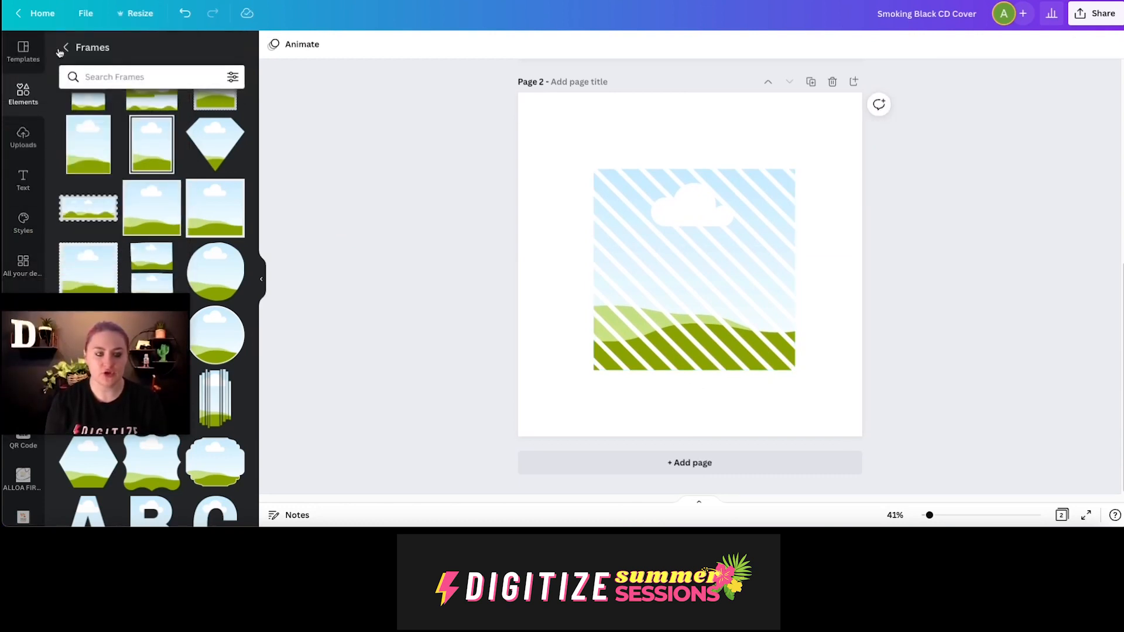
left_click(66, 51)
left_click(122, 50)
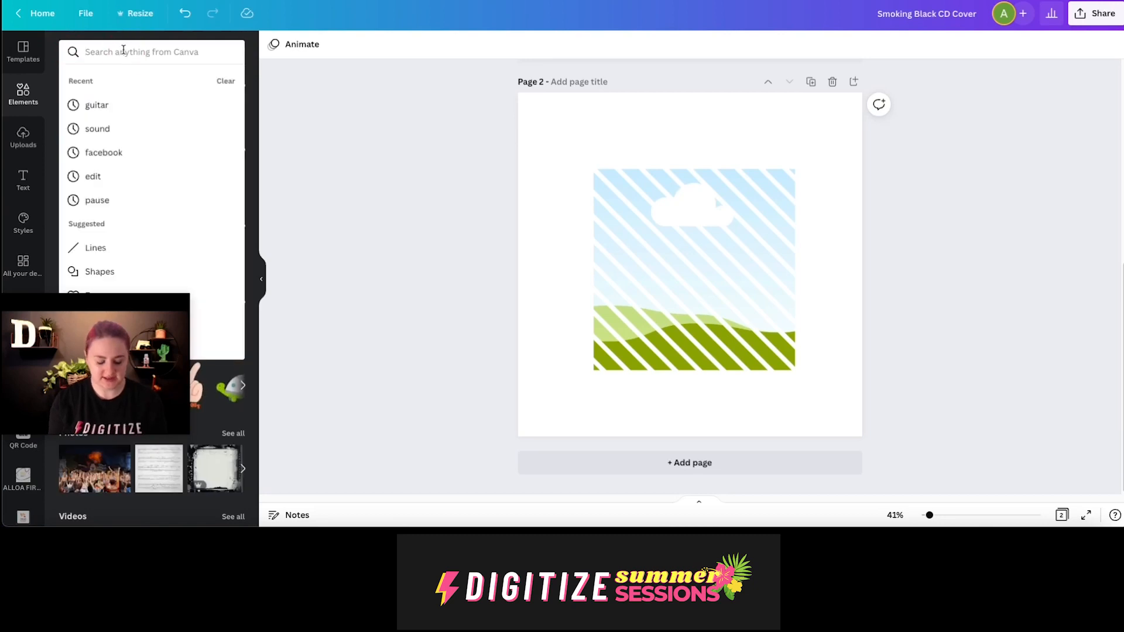
type("band")
key("Return")
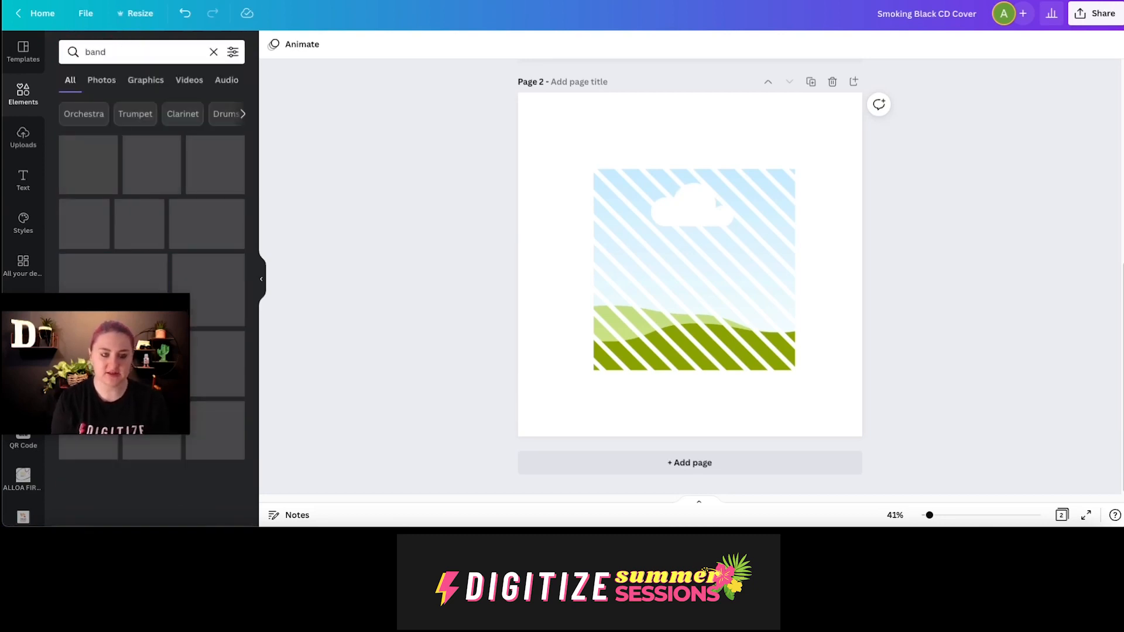
left_click(101, 80)
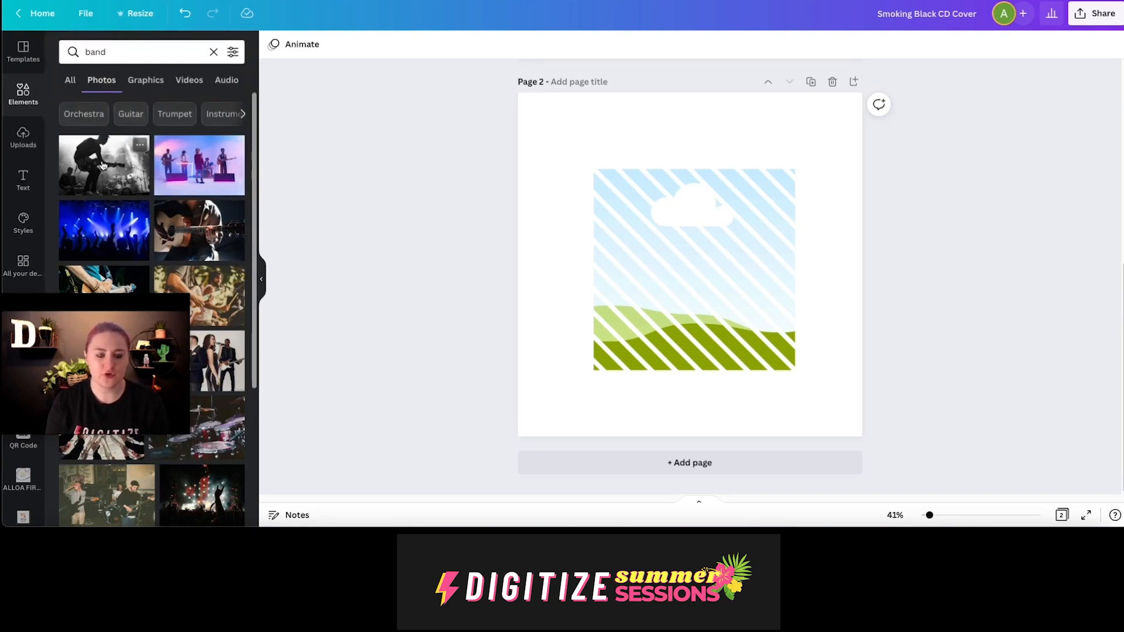
left_click_drag(131, 177, 668, 250)
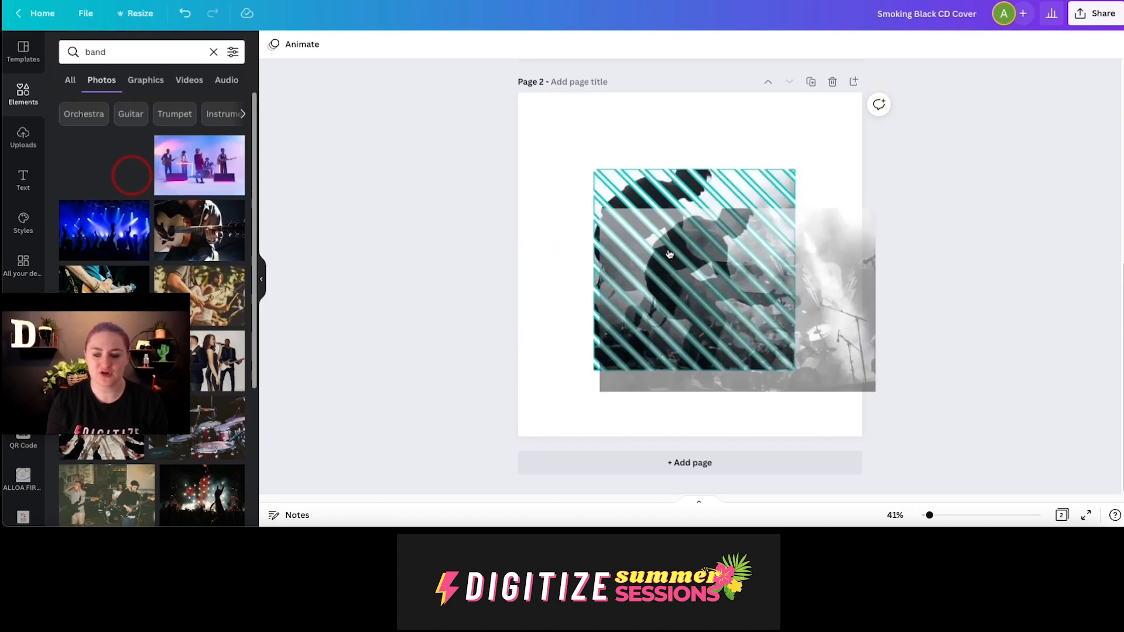
Step: Enlarge the striped photo frame from two opposite corners so it covers nearly all of page 2
left_click(611, 173)
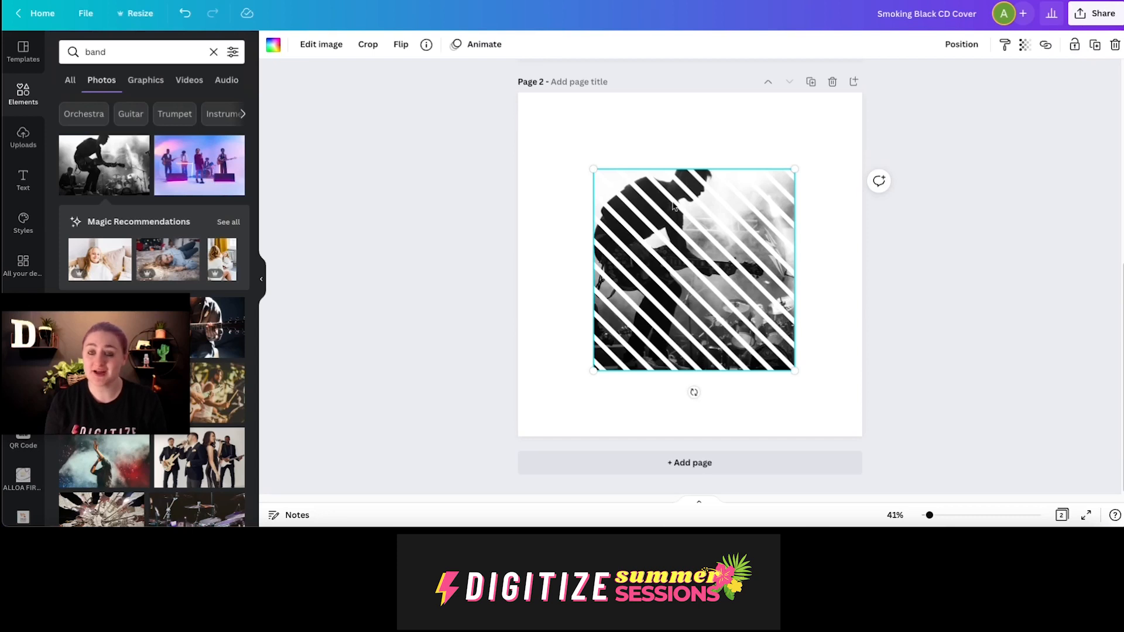
left_click_drag(594, 169, 505, 109)
left_click_drag(805, 378, 866, 419)
left_click(939, 318)
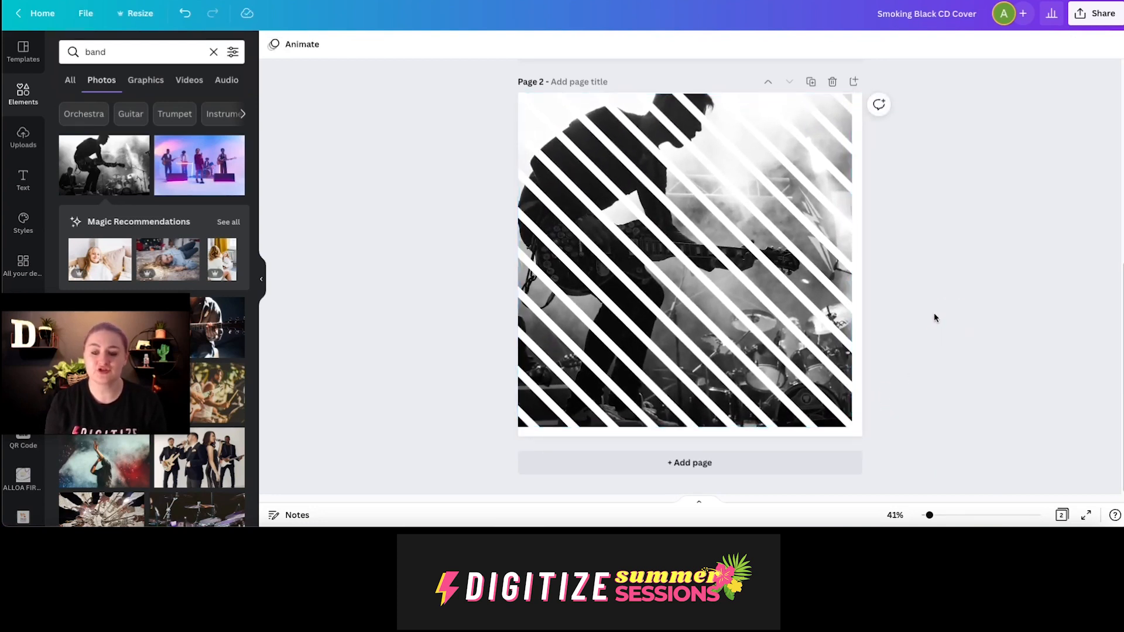
Step: Shift the frame aside to expose the page background and colour it bright red, then dark red, from the document colours
left_click_drag(736, 207, 773, 223)
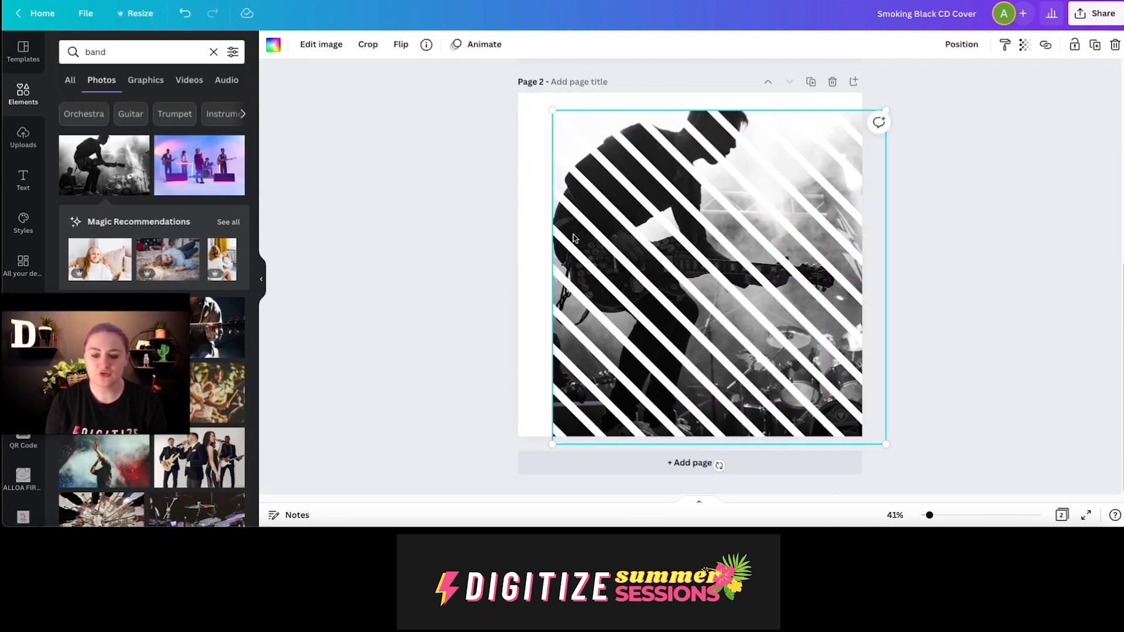
left_click(537, 237)
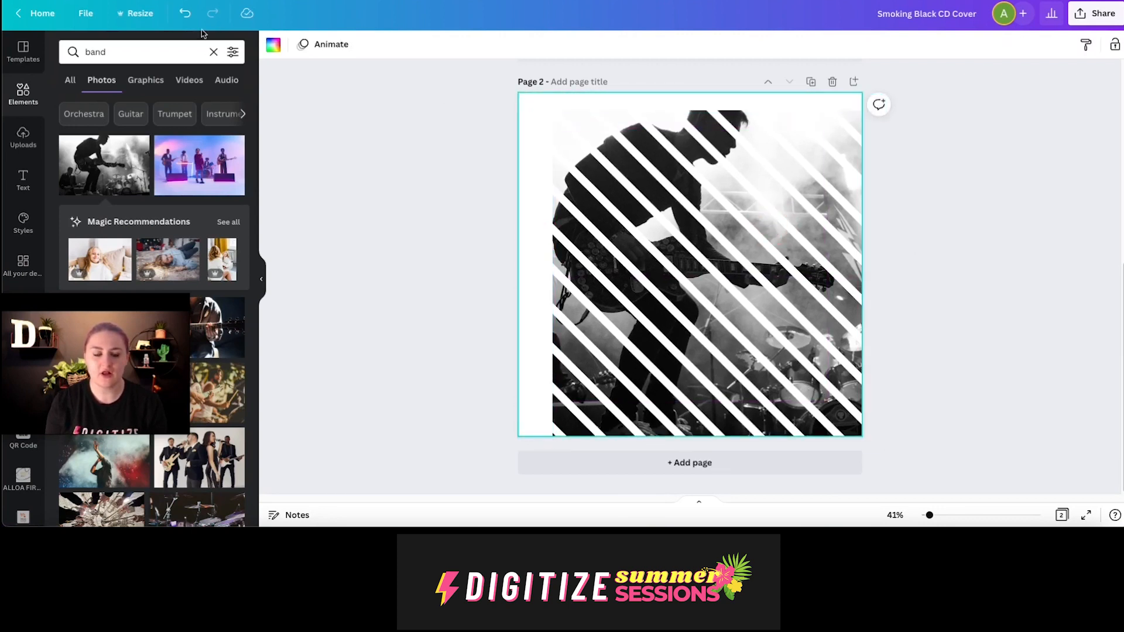
left_click(273, 45)
left_click(171, 110)
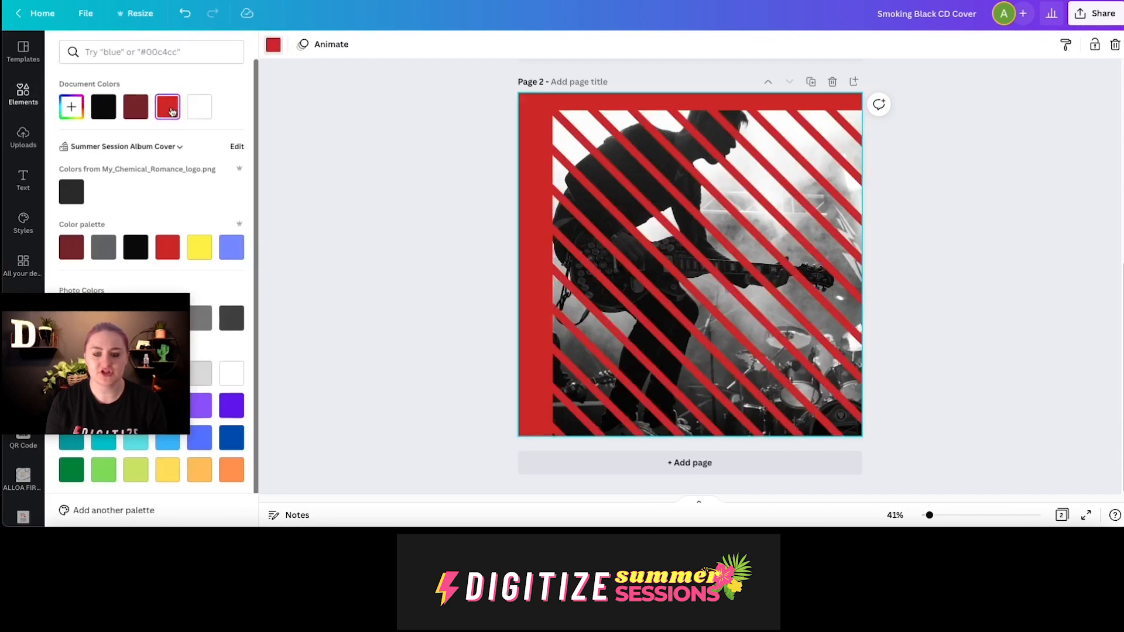
left_click(135, 119)
Step: Move the striped photo frame back to the page's upper-left corner and enlarge it to cover the whole page
left_click_drag(709, 222, 675, 211)
left_click_drag(858, 431, 861, 437)
left_click(1016, 343)
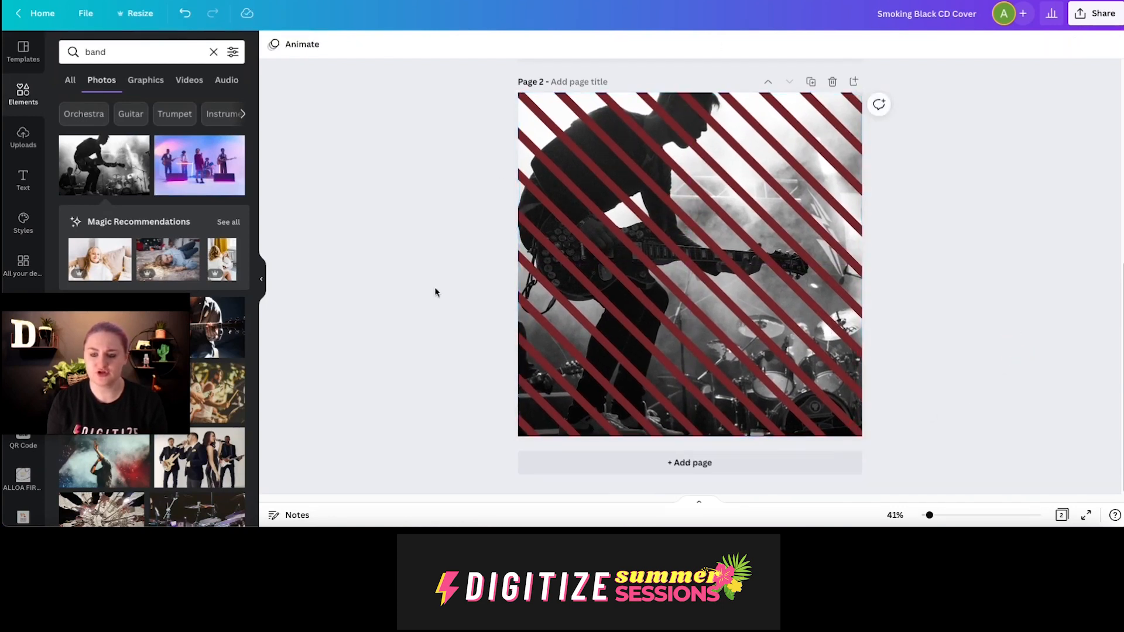
Step: Look through the ready-made text styles and add a plain heading to page 2
left_click(23, 137)
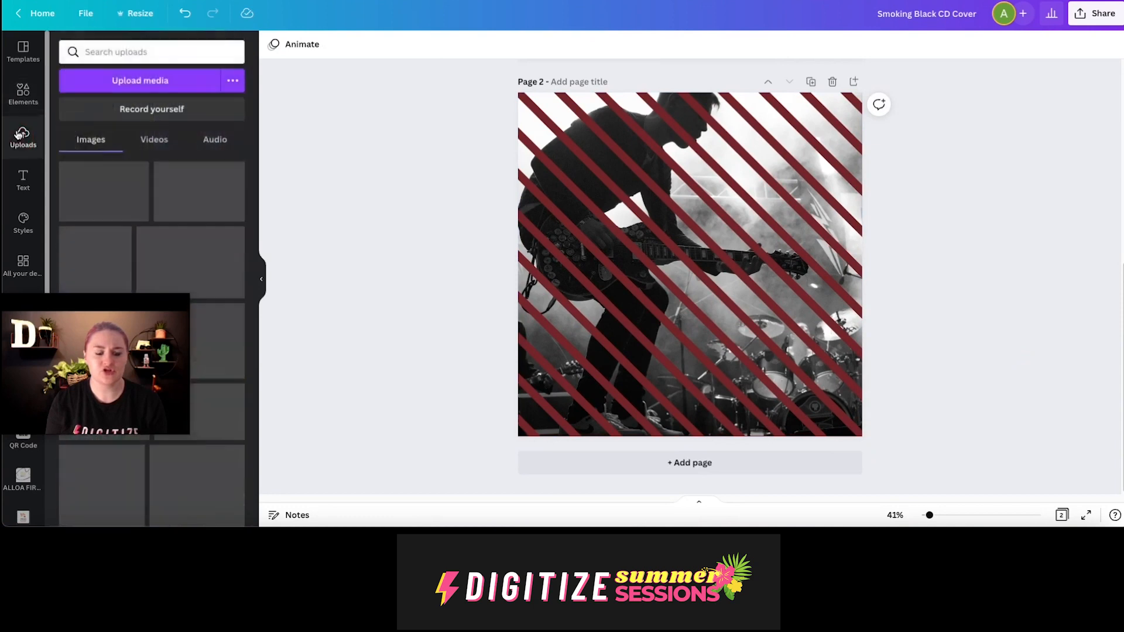
left_click(23, 180)
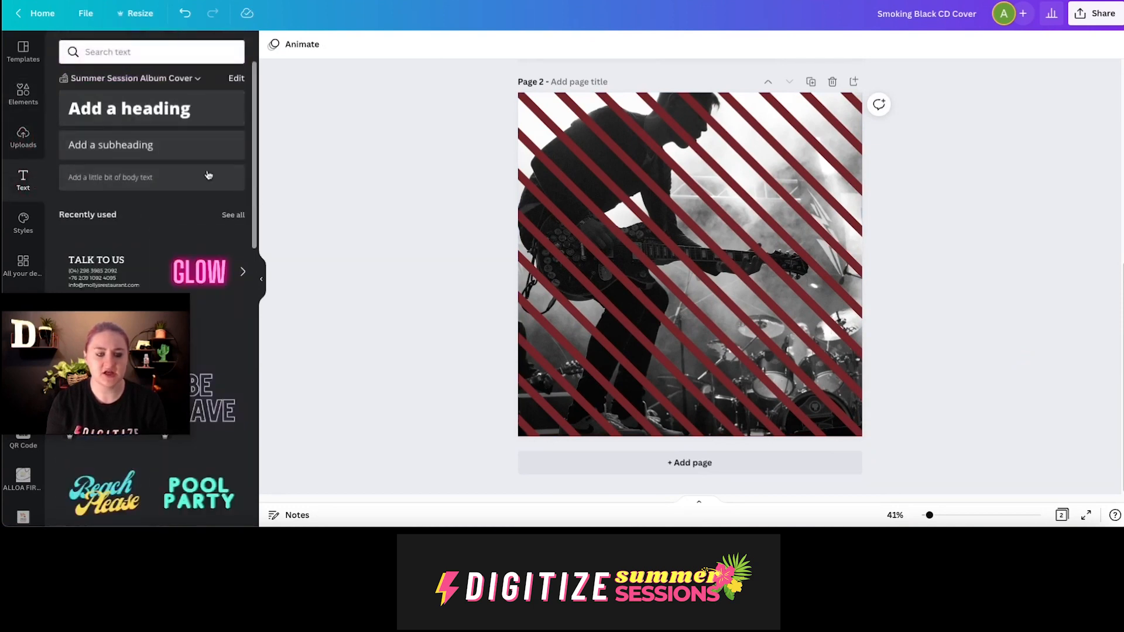
scroll(196, 163, "down", 10)
scroll(196, 163, "down", 10)
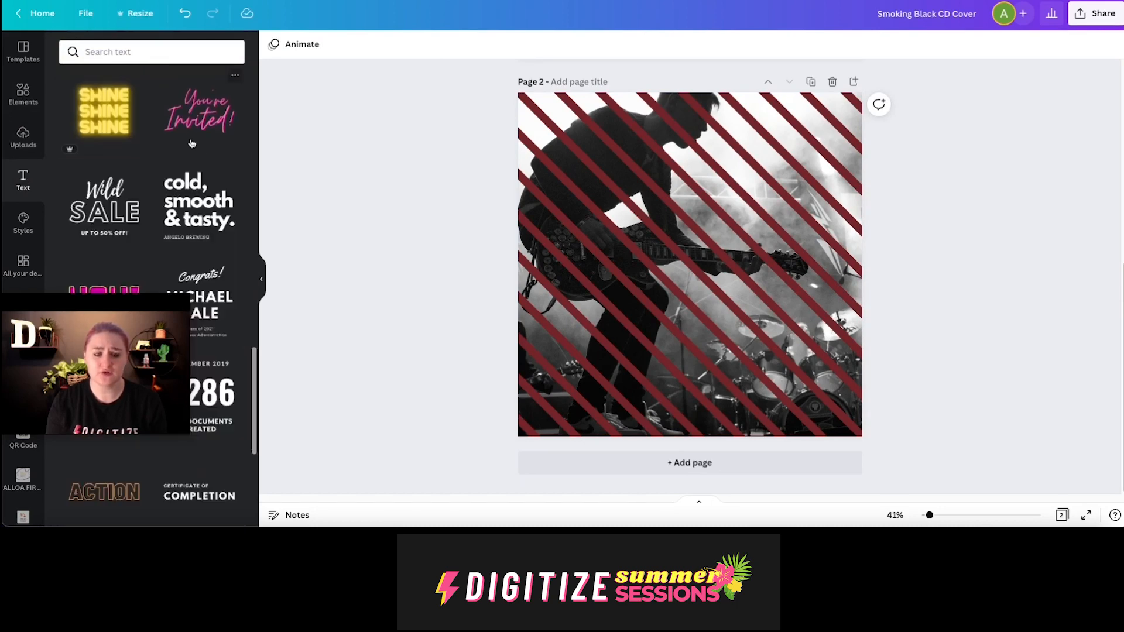
scroll(193, 142, "down", 5)
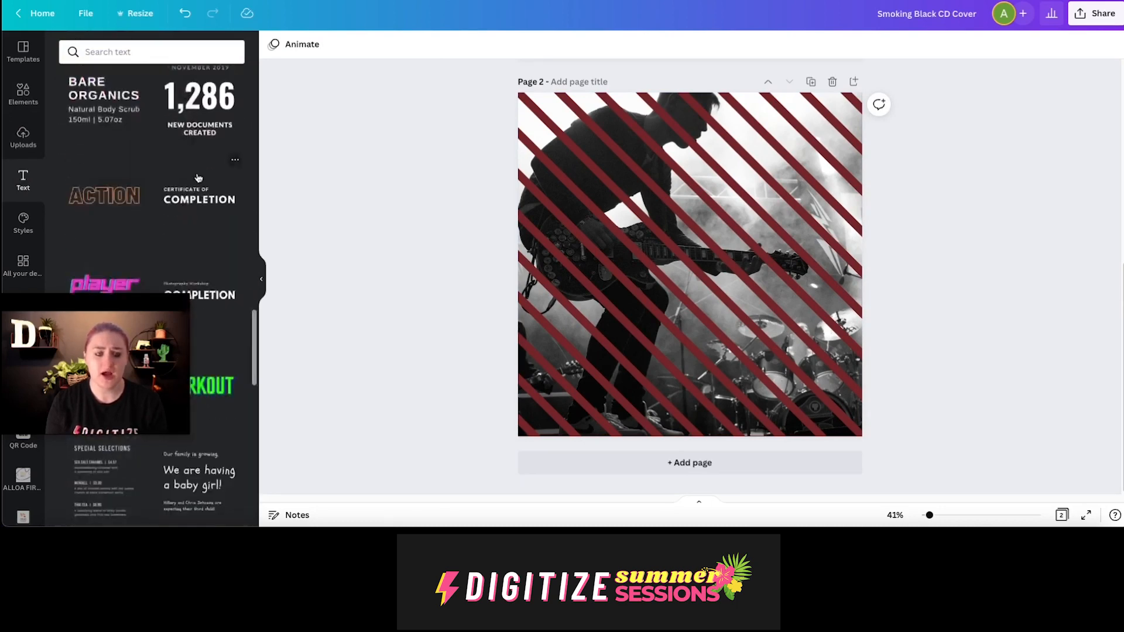
scroll(193, 187, "up", 20)
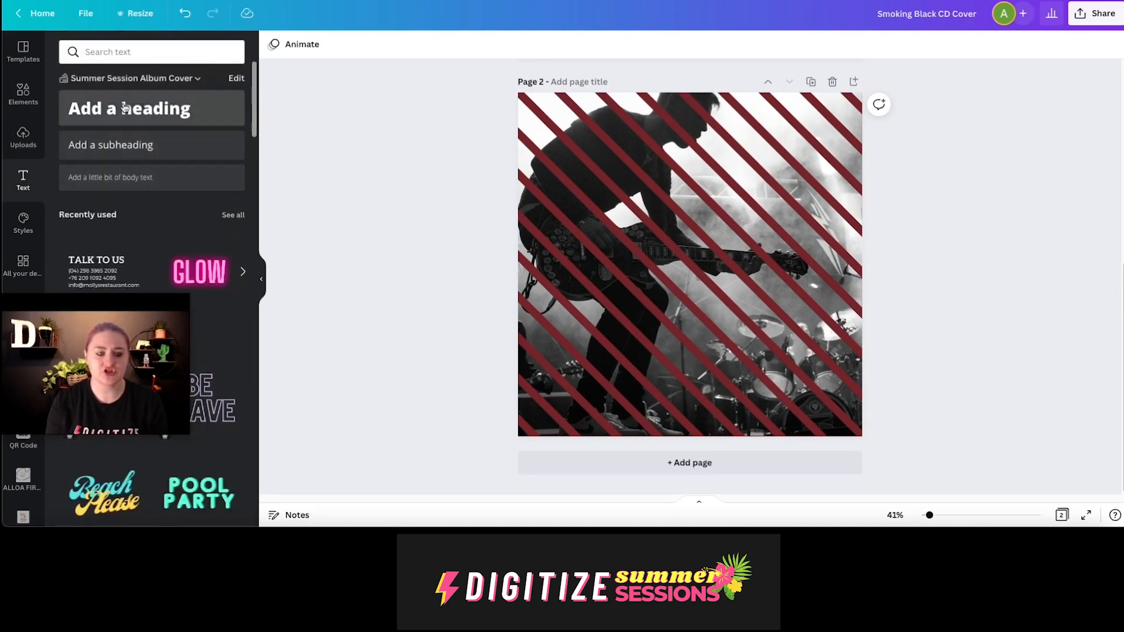
left_click(125, 108)
double_click(762, 277)
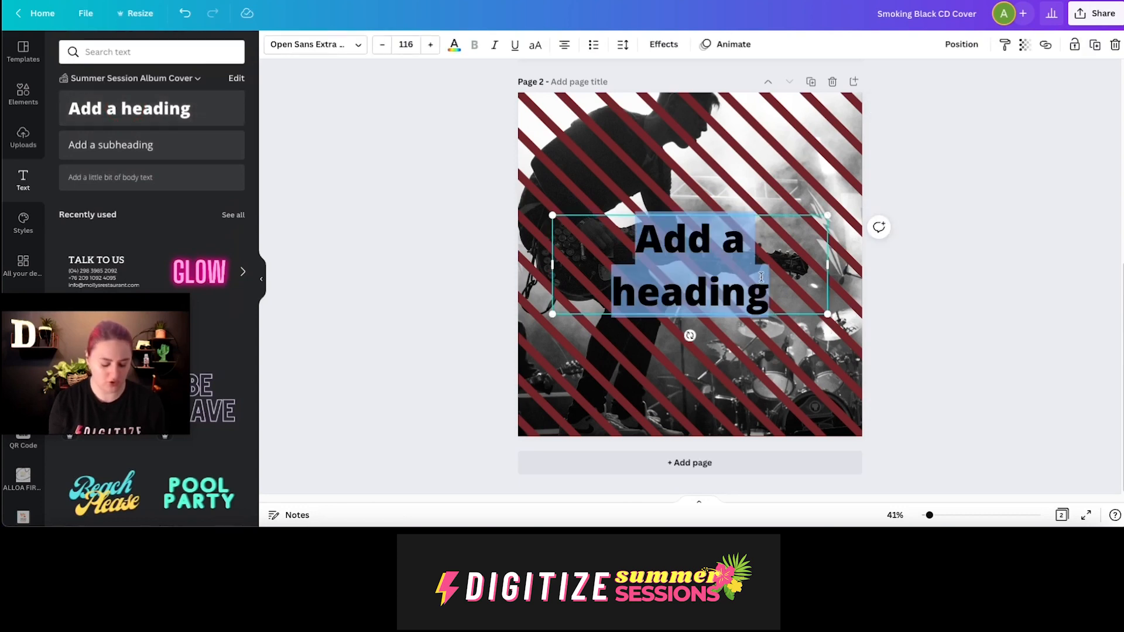
Step: Replace the heading's placeholder text with "MY CHEMICAL ROMANCE"
type("MY CGH")
key("BackSpace")
key("BackSpace")
type("HEMICA")
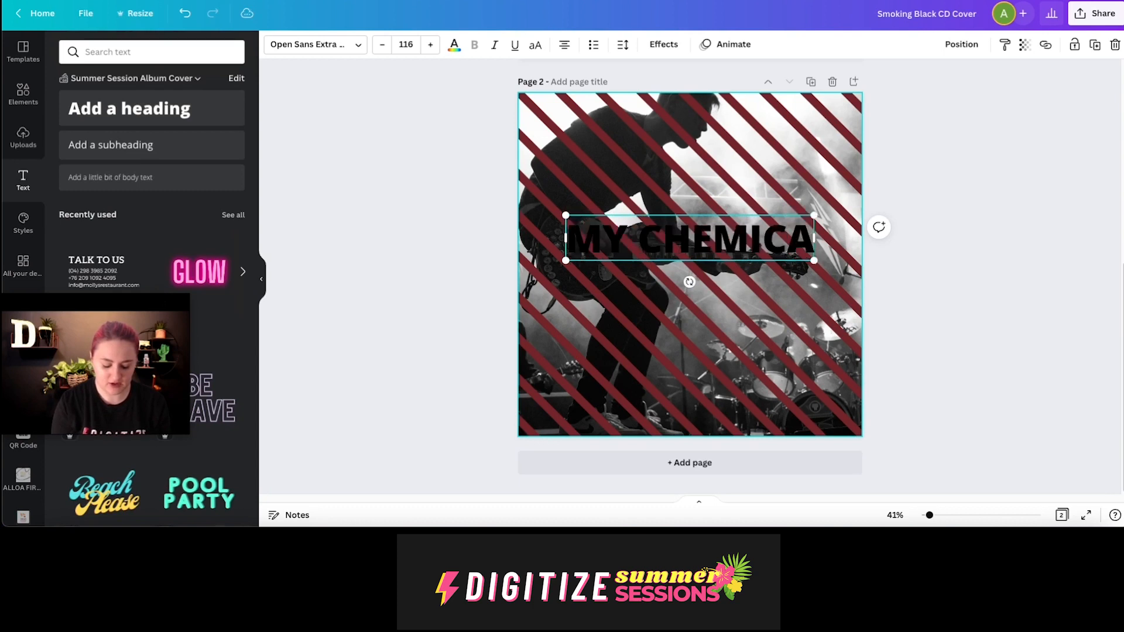
type("L ROMANCE")
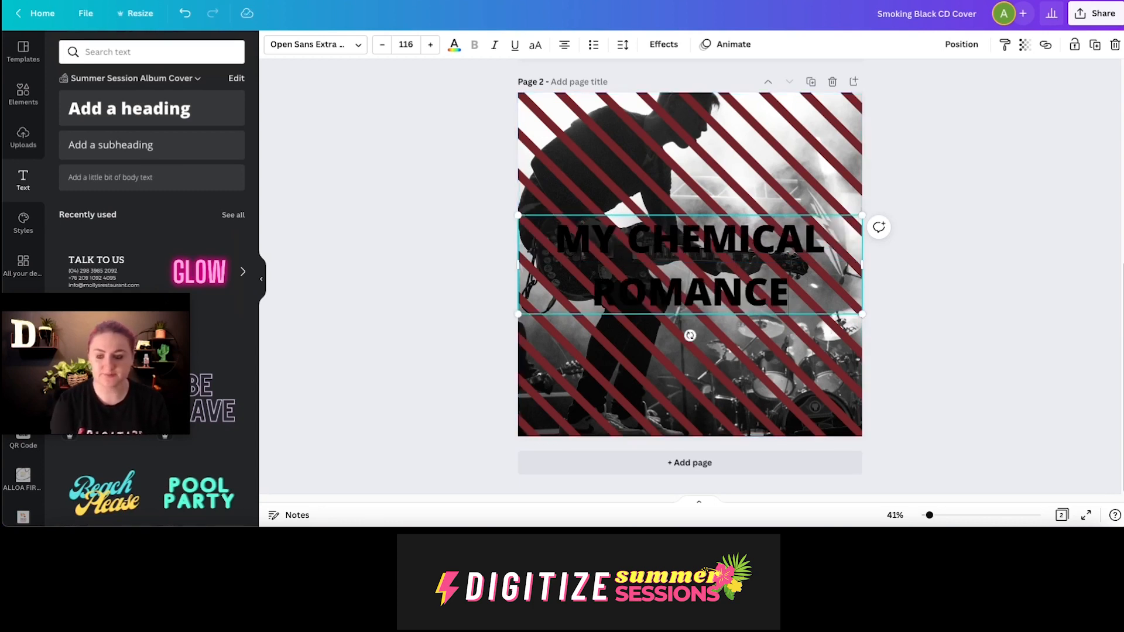
left_click(1044, 316)
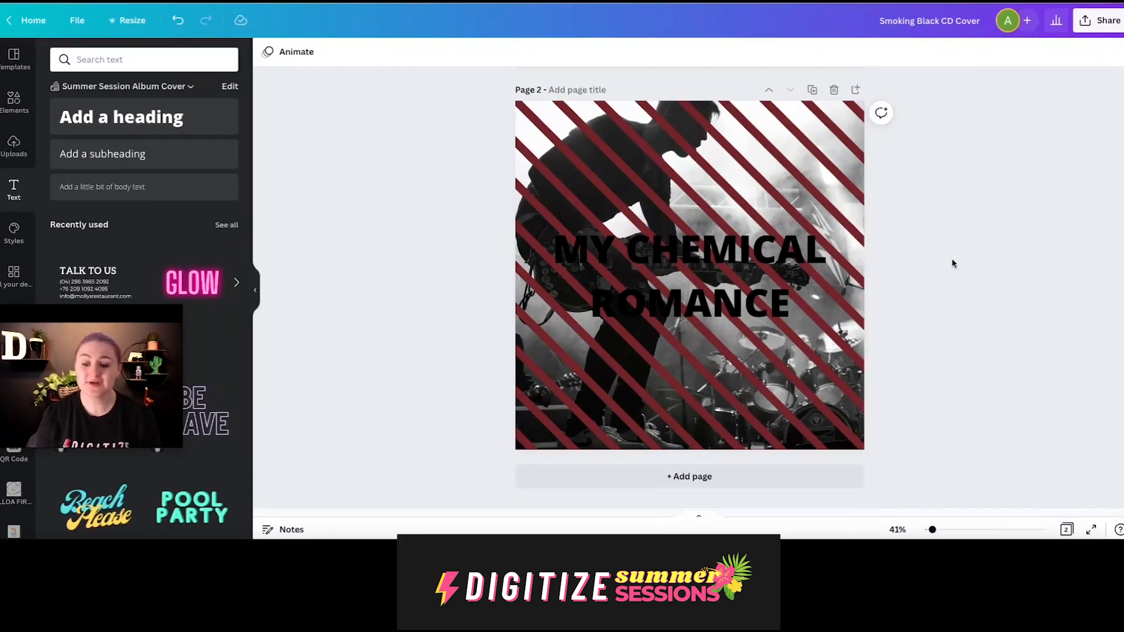
Step: Change the colour of the whole "MY CHEMICAL ROMANCE" heading to white from the document colours
left_click(804, 298)
double_click(752, 296)
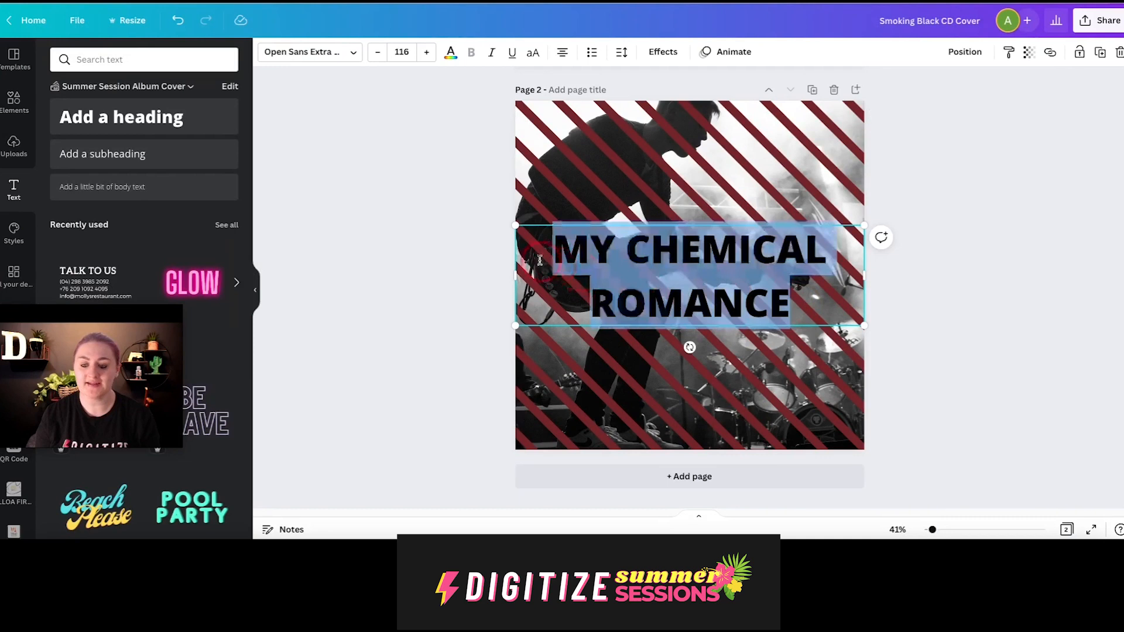
left_click(450, 54)
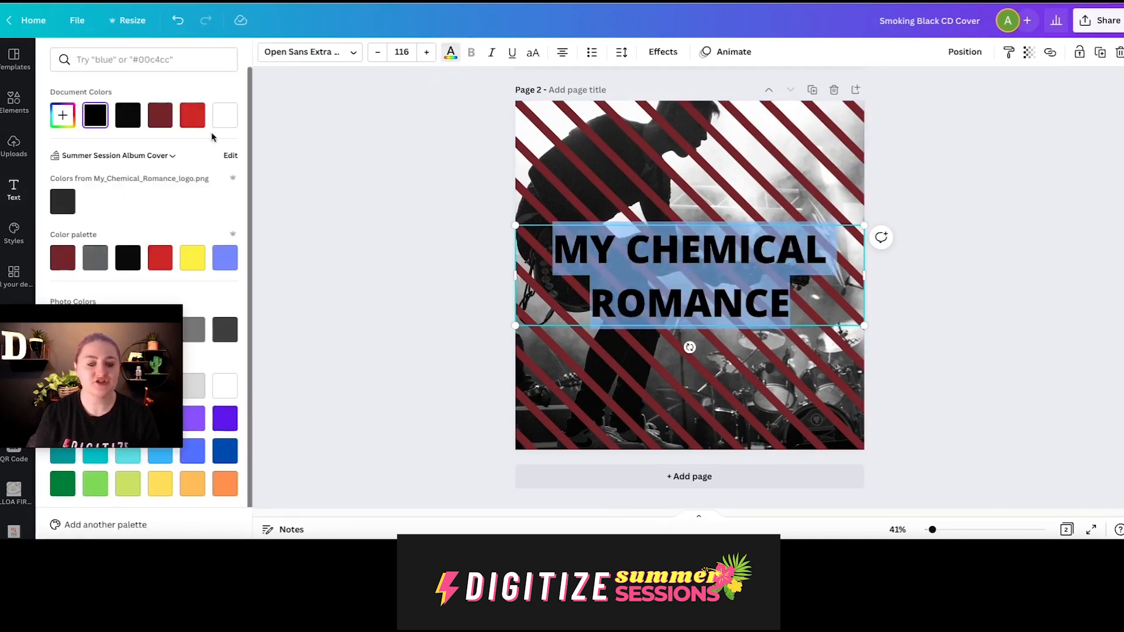
left_click(224, 115)
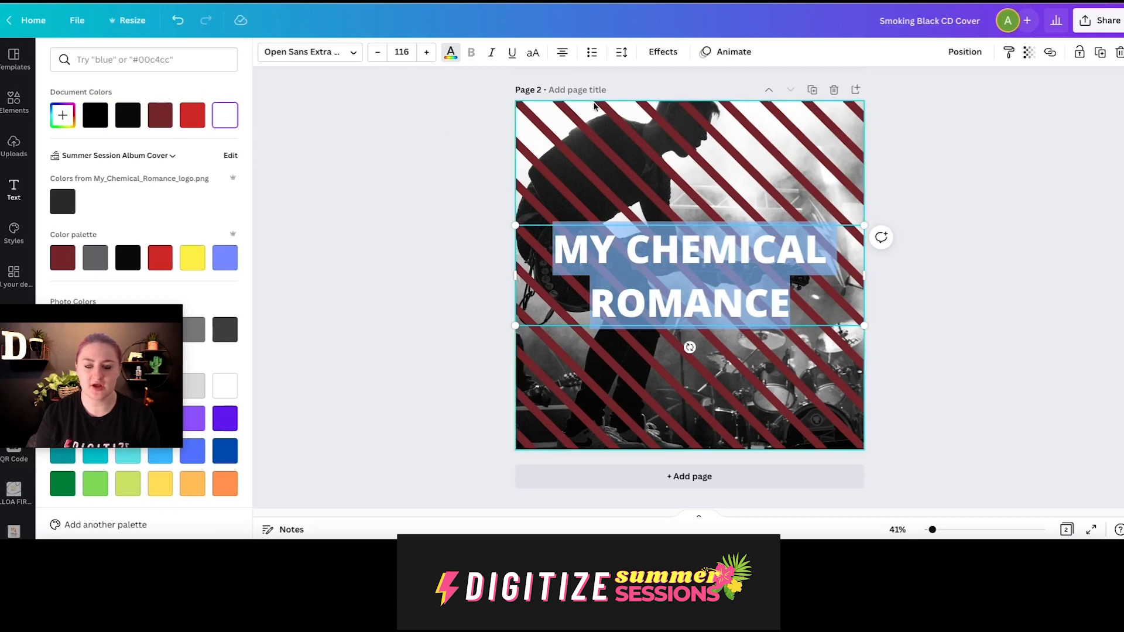
Step: Apply the Lift text effect to the heading with an intensity of 100
left_click(677, 61)
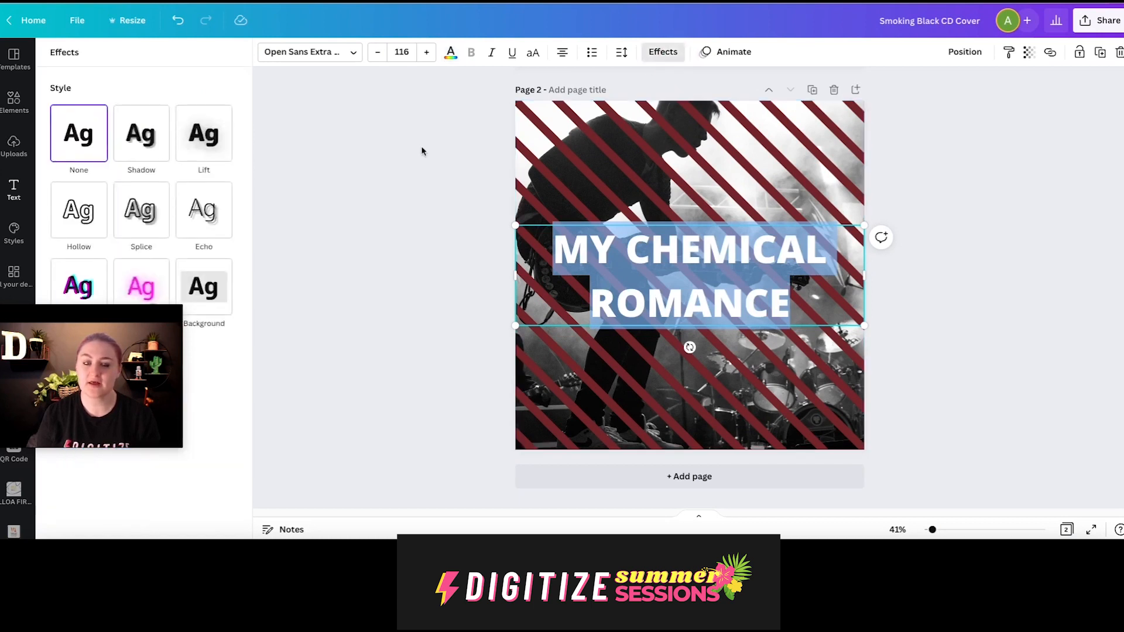
left_click(214, 136)
left_click_drag(142, 206, 406, 210)
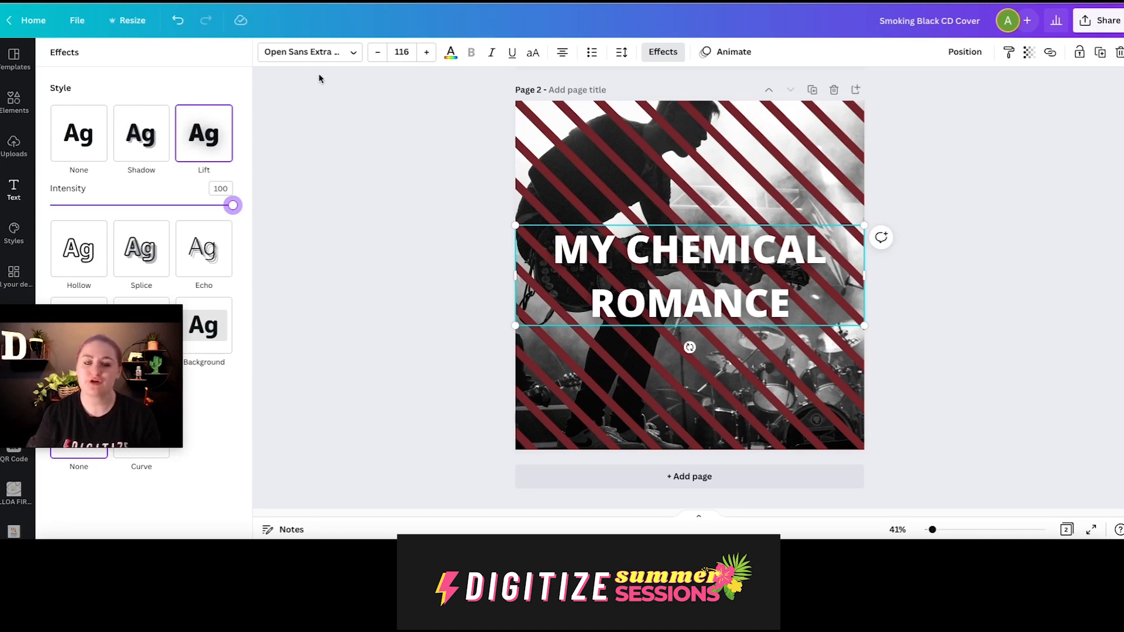
Step: Set the heading's font to the uploaded My Chemical Romance font and deselect the text
left_click(328, 59)
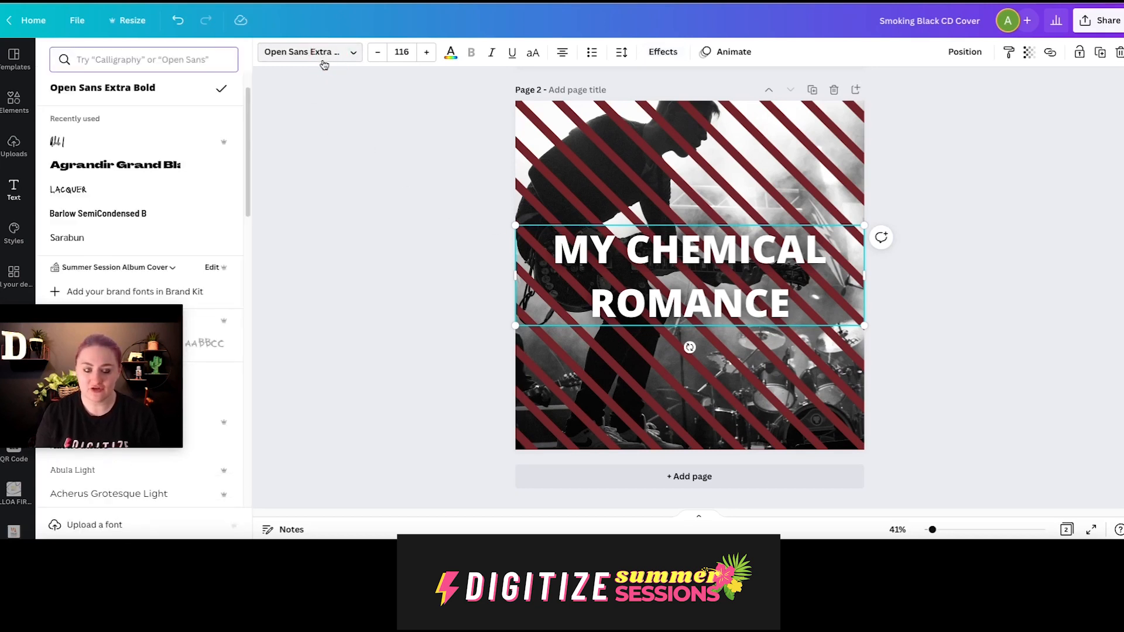
scroll(153, 170, "down", 5)
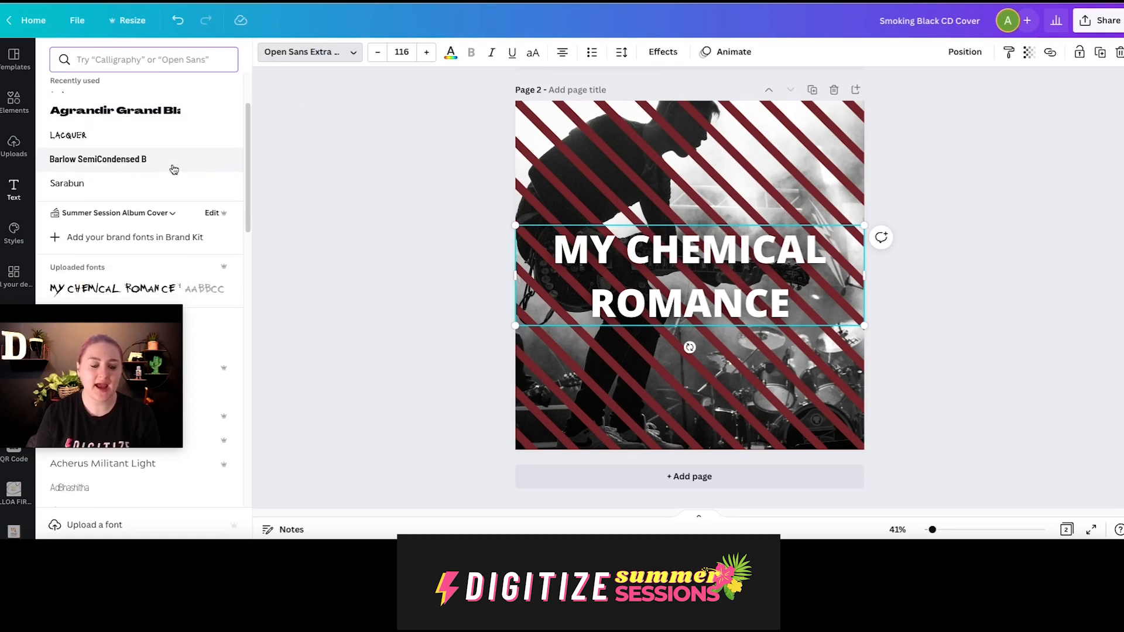
left_click(176, 210)
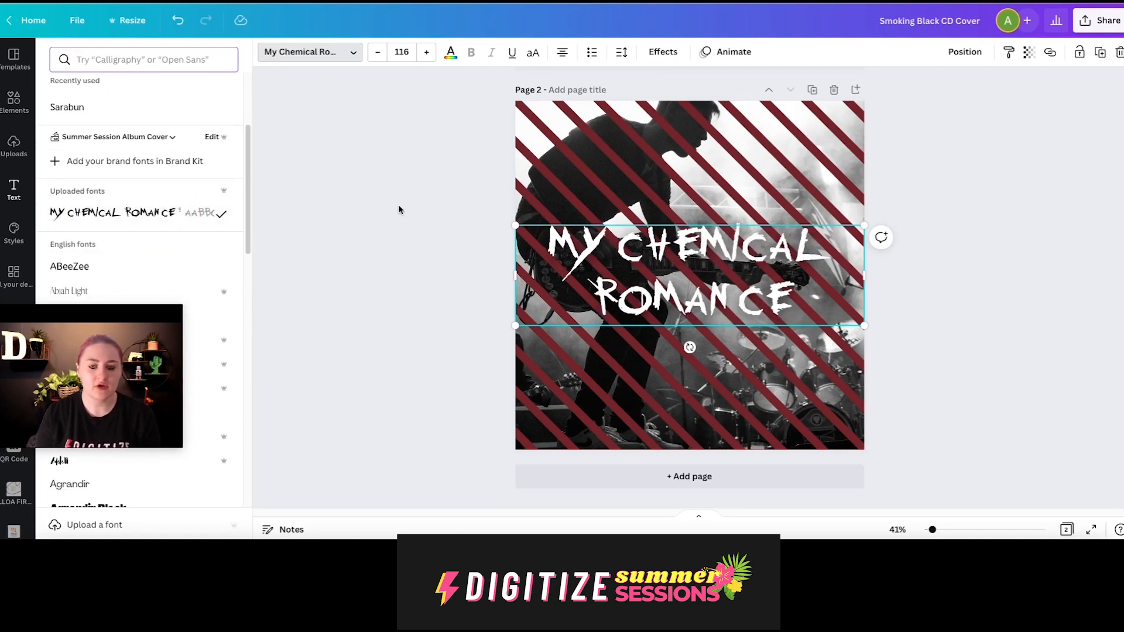
left_click(332, 184)
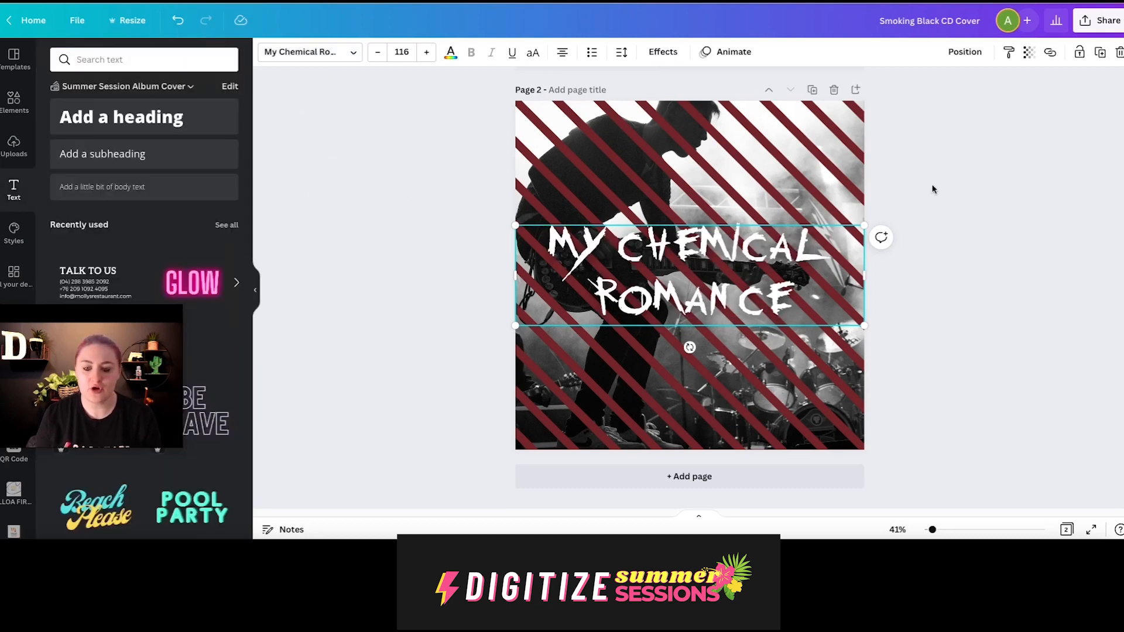
left_click(1045, 221)
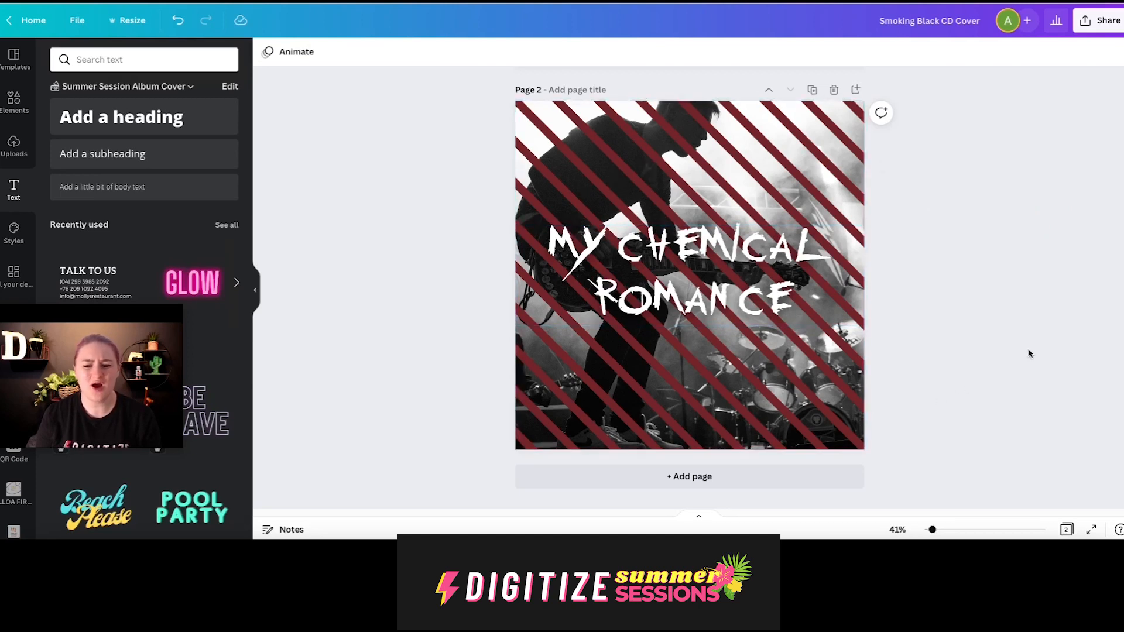
Step: Look through all element types in the "band" search results for a graphic to add to page 2
left_click(14, 101)
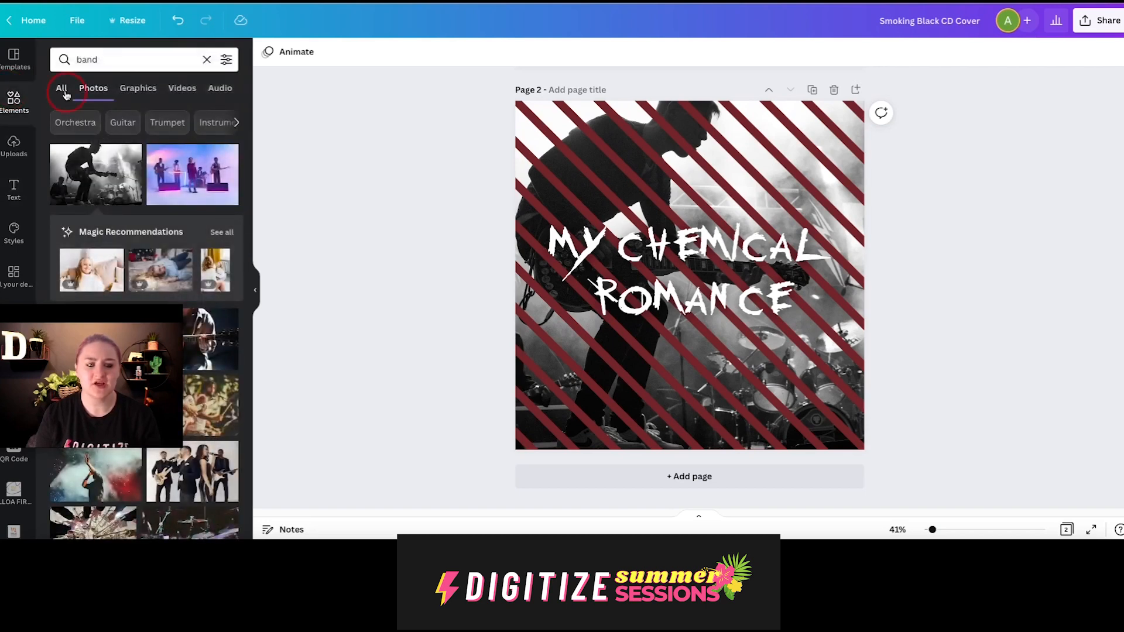
left_click(62, 89)
scroll(209, 185, "down", 2)
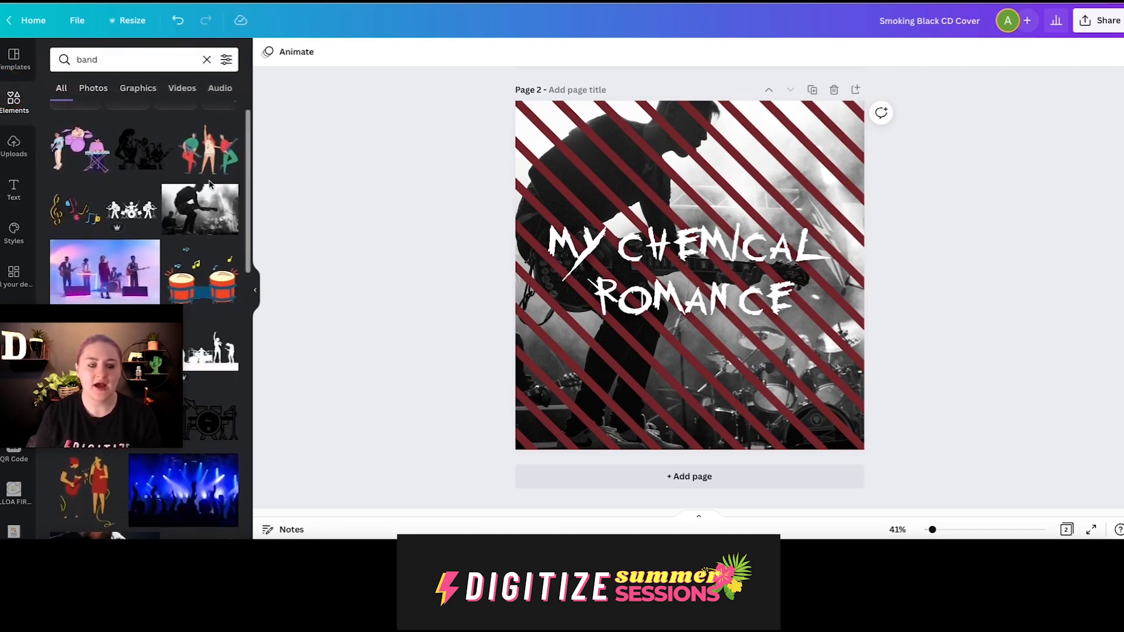
scroll(209, 184, "down", 3)
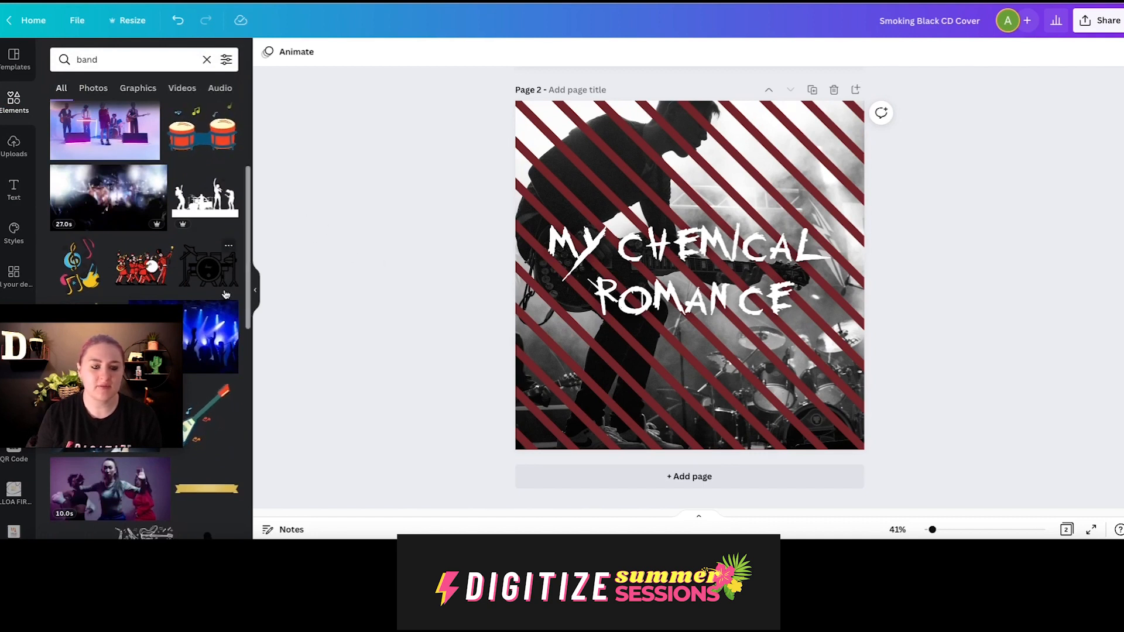
scroll(226, 295, "down", 6)
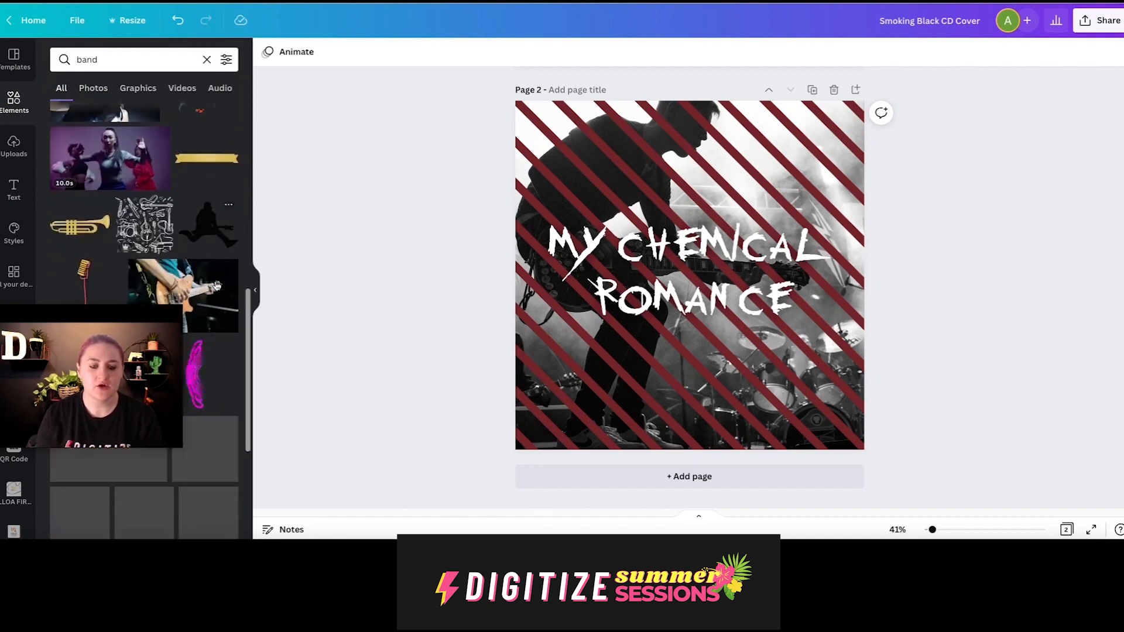
scroll(217, 285, "down", 6)
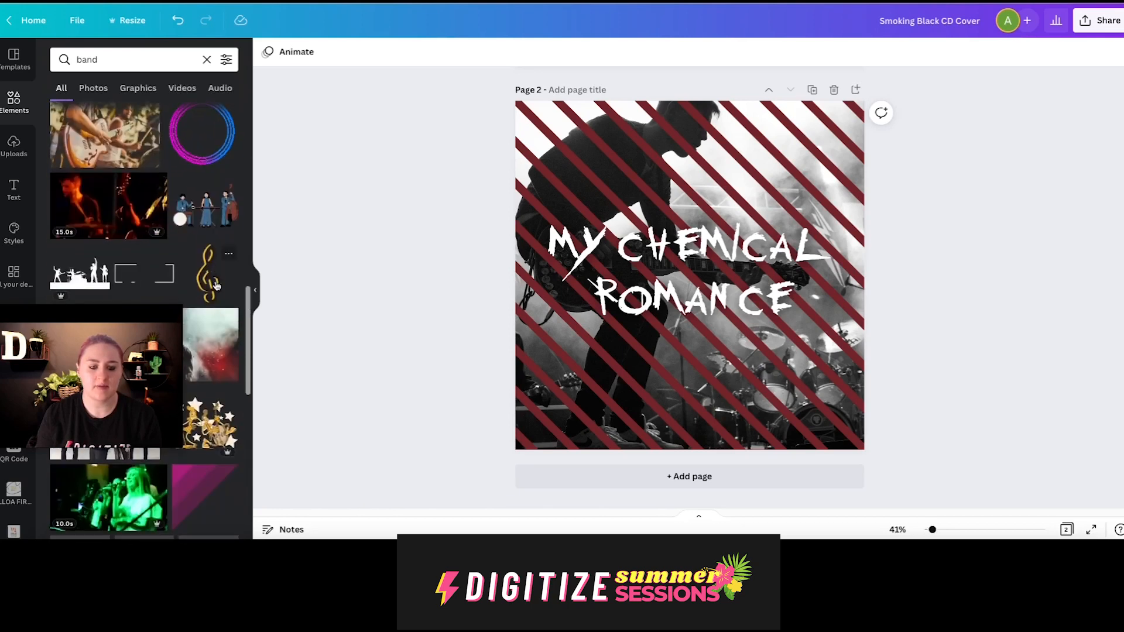
scroll(217, 286, "down", 4)
scroll(148, 141, "up", 20)
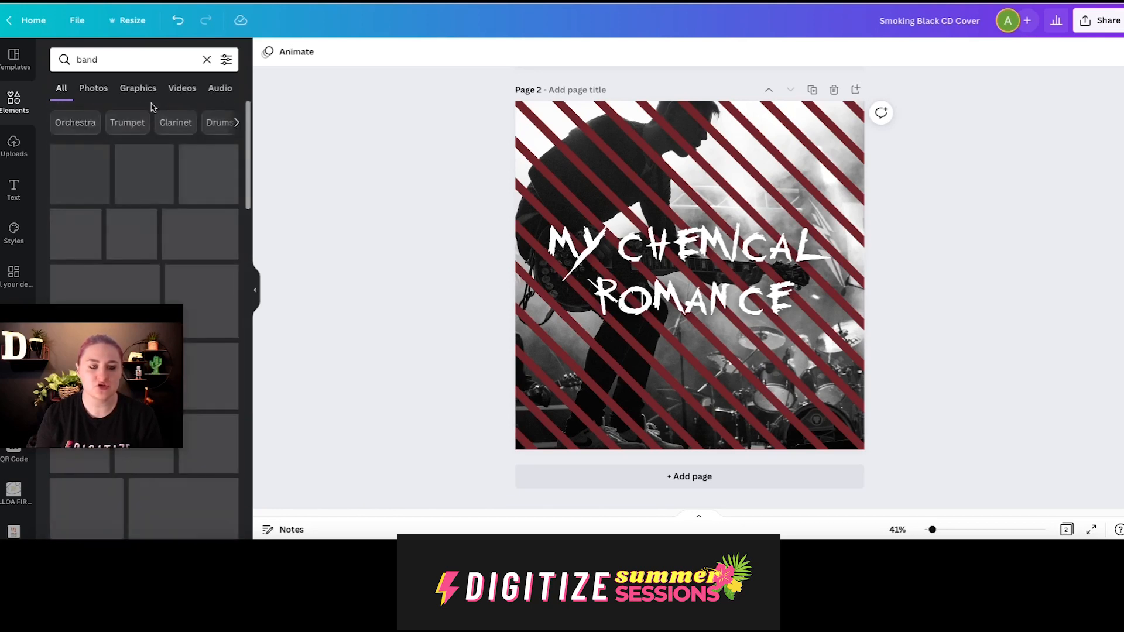
Step: Search the elements for "music" and add the solid black beamed music note graphic to page 2
double_click(125, 68)
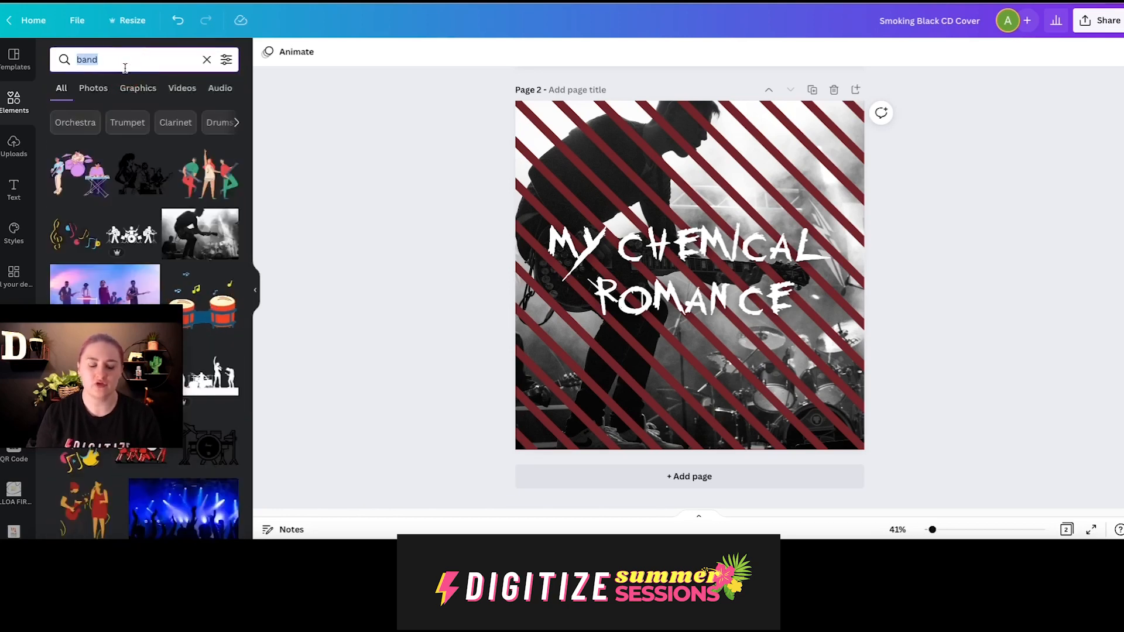
type("music")
key("Return")
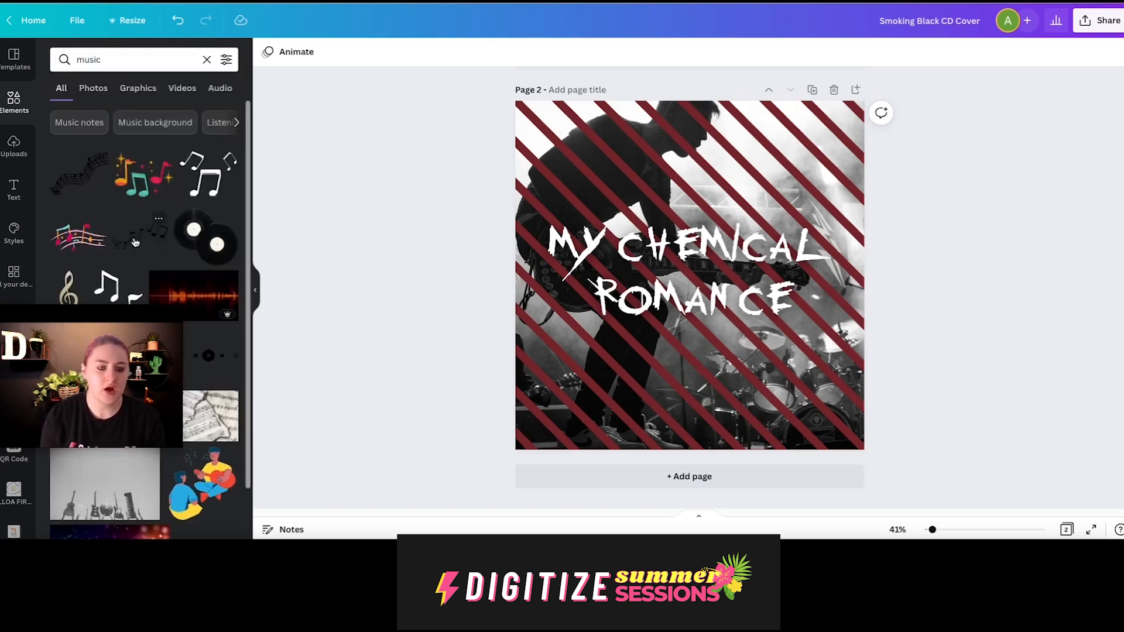
scroll(141, 246, "down", 1)
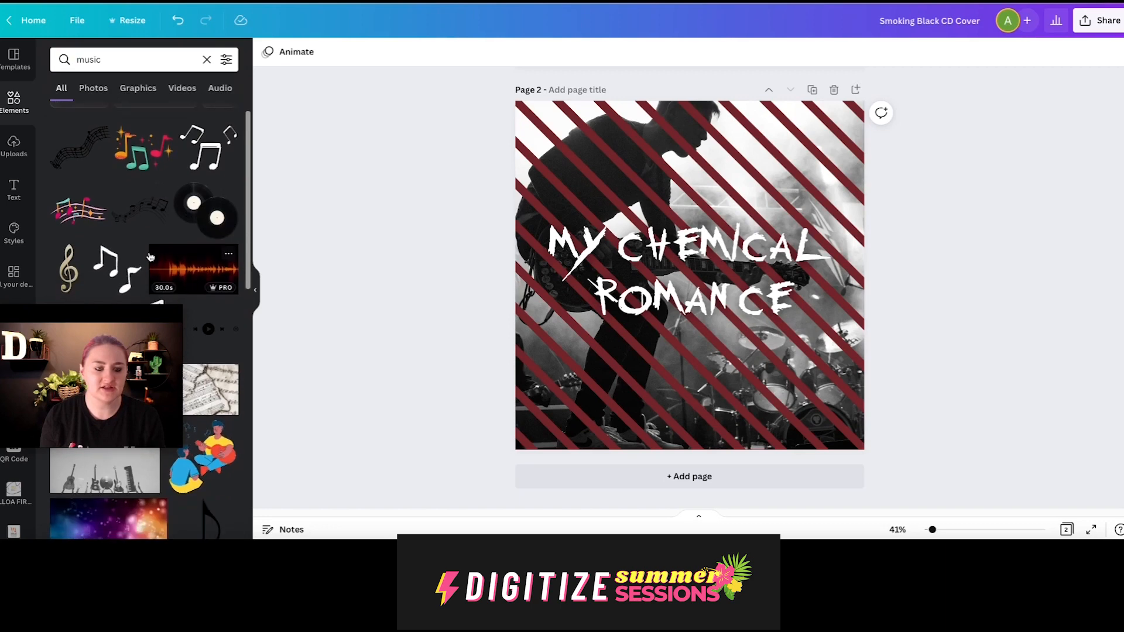
scroll(152, 258, "down", 5)
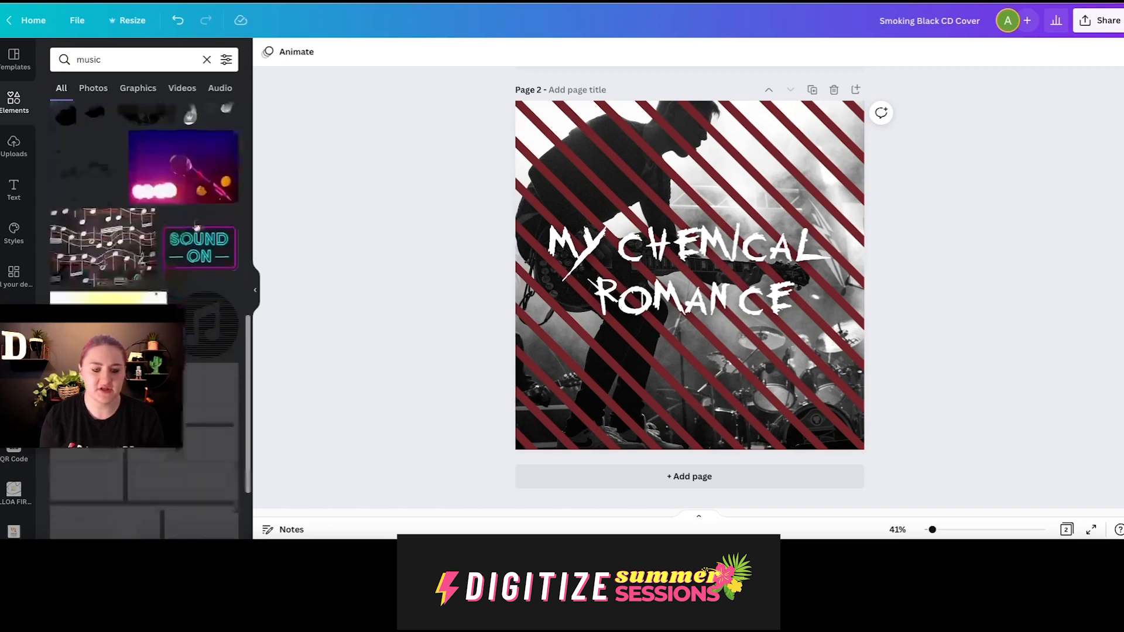
scroll(196, 227, "up", 1)
left_click(69, 157)
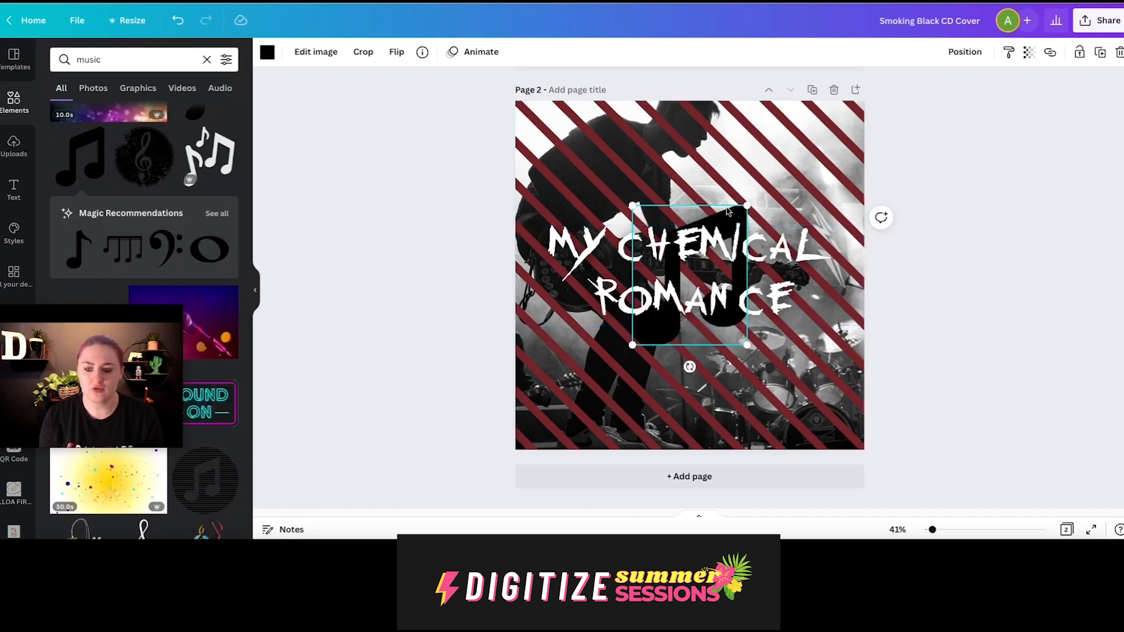
Step: Shrink the music note, place it just below the heading, and recolour it with the off-black from the document colours
left_click_drag(731, 215, 847, 106)
left_click_drag(751, 240, 653, 405)
left_click(267, 51)
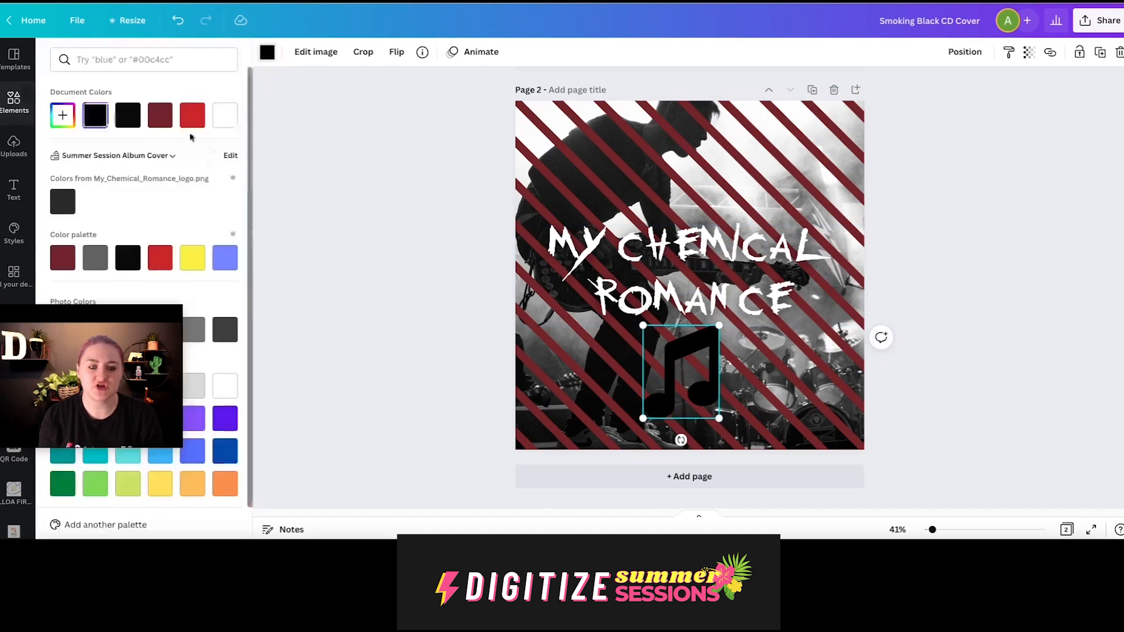
left_click(193, 115)
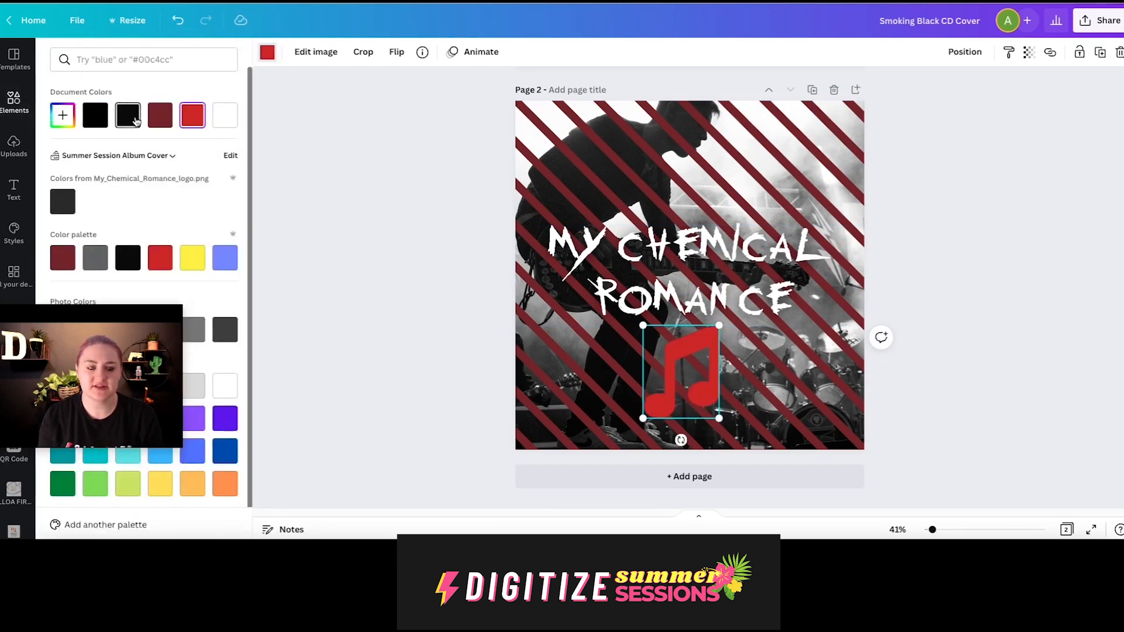
left_click(128, 115)
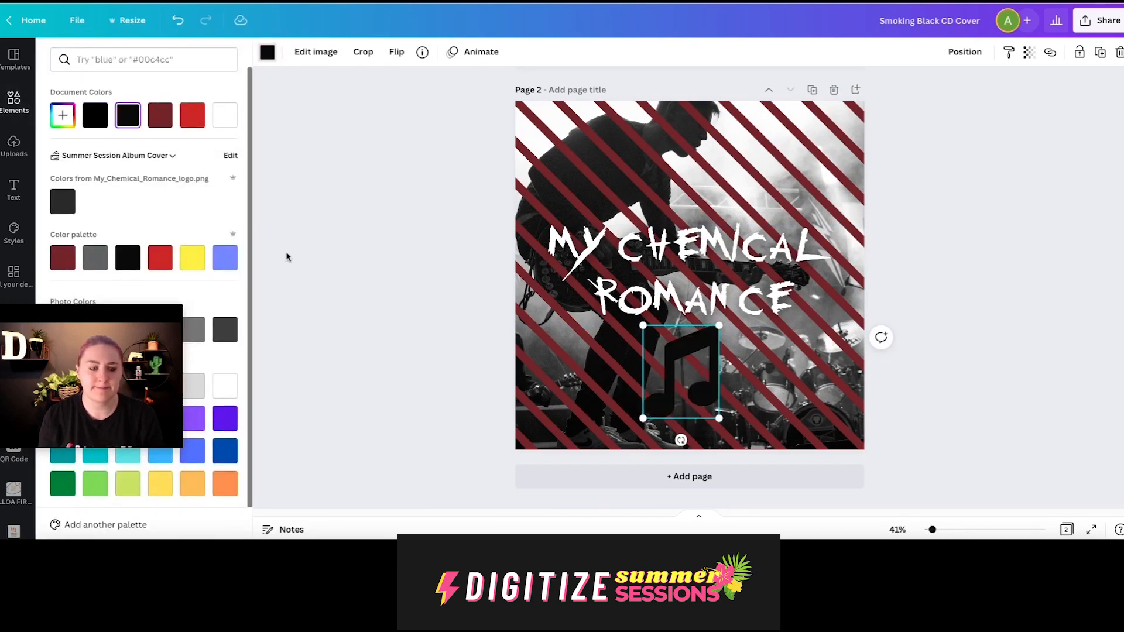
left_click(387, 262)
left_click(383, 259)
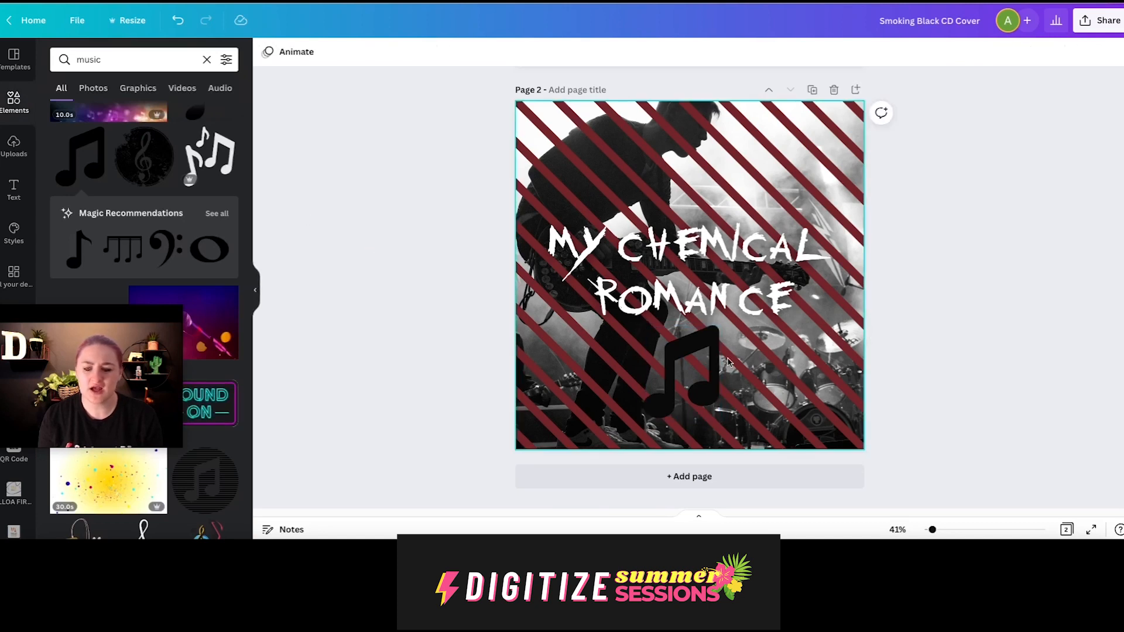
Step: Duplicate the black music note and position the copy slightly offset over the original
left_click(702, 351)
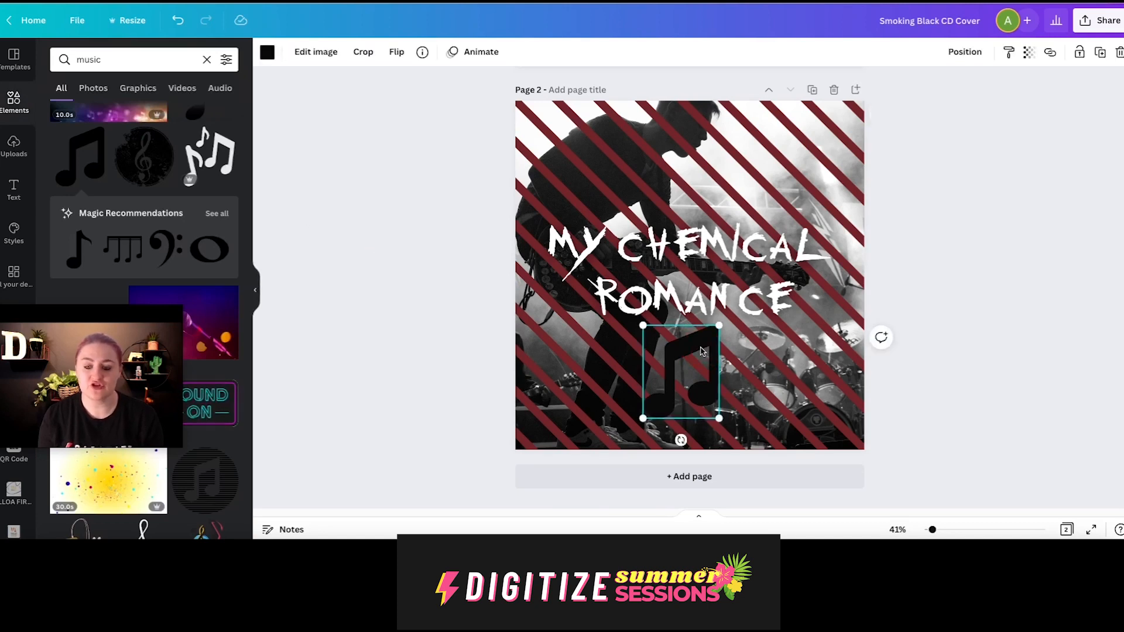
right_click(702, 351)
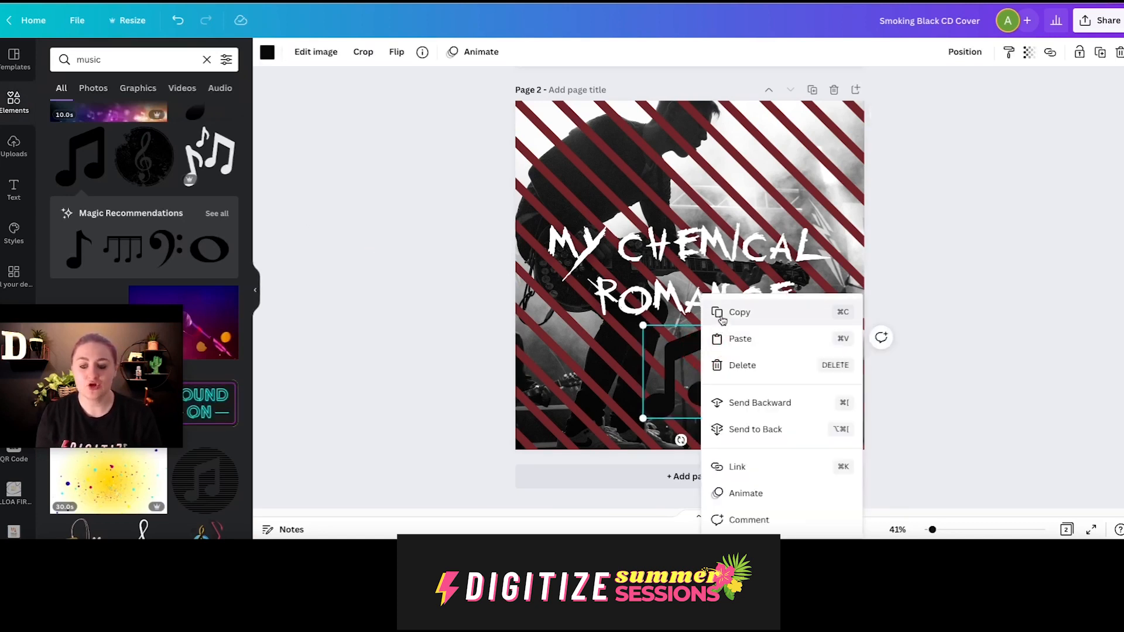
left_click(719, 337)
left_click(777, 378)
right_click(777, 377)
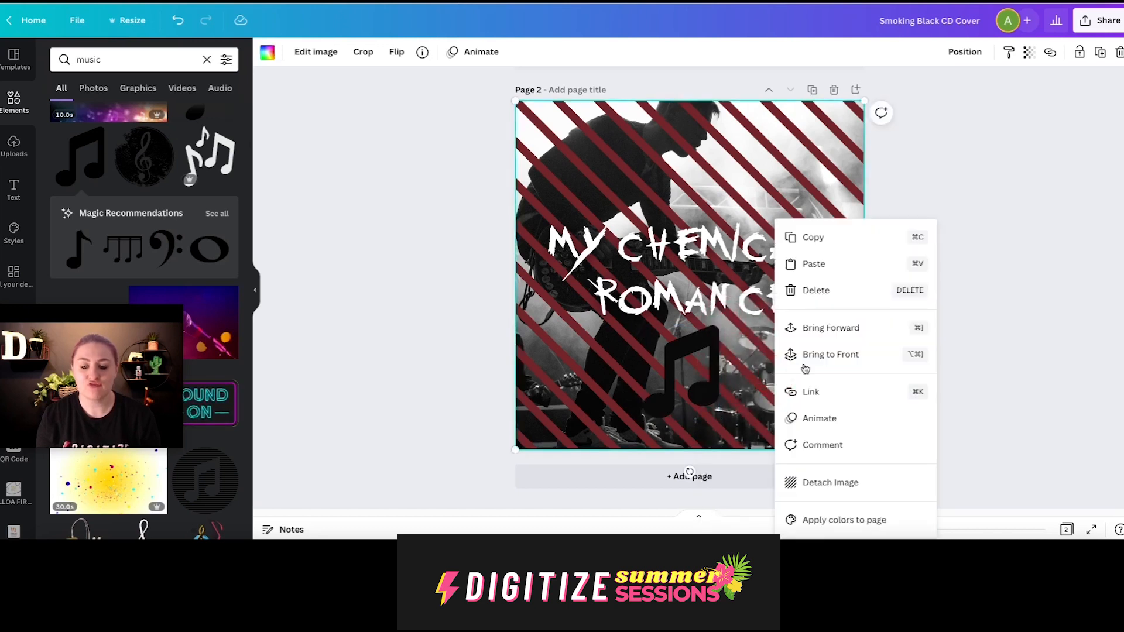
left_click(810, 261)
left_click_drag(702, 390, 713, 374)
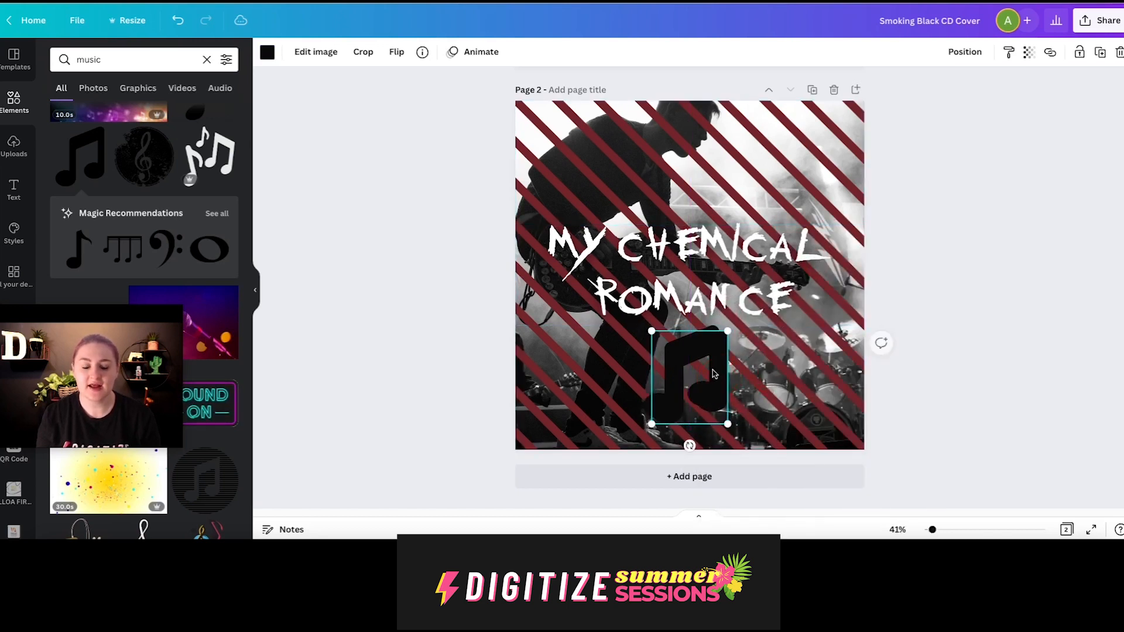
Step: Recolour the front music note white and nudge it so the black note behind forms its shadow
left_click(267, 52)
left_click(193, 115)
left_click(298, 170)
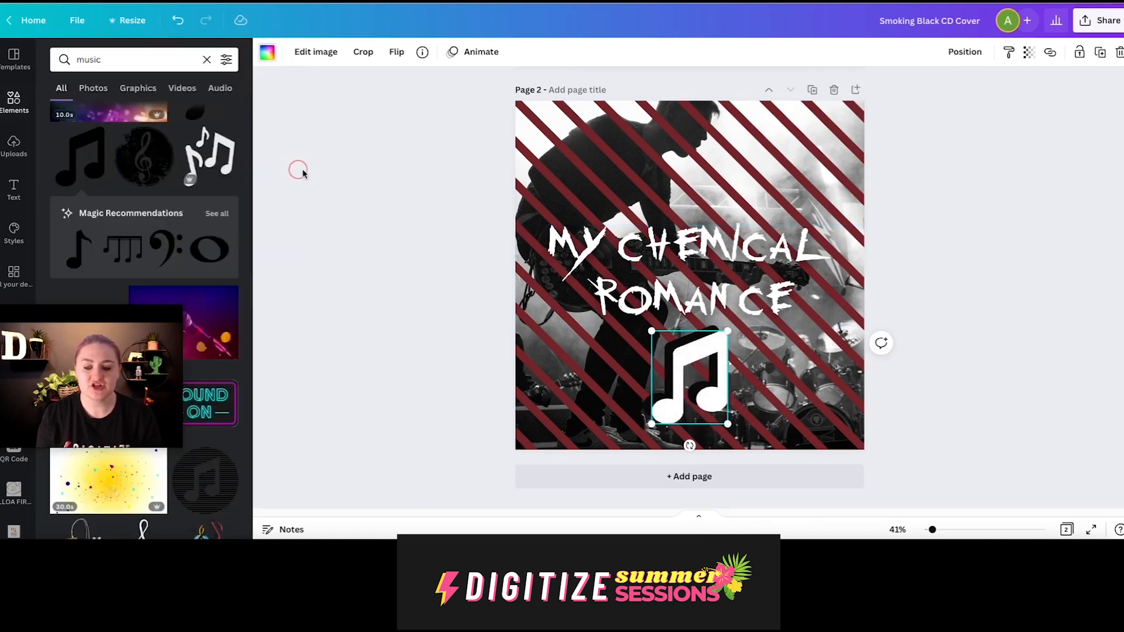
left_click(322, 179)
left_click(714, 347)
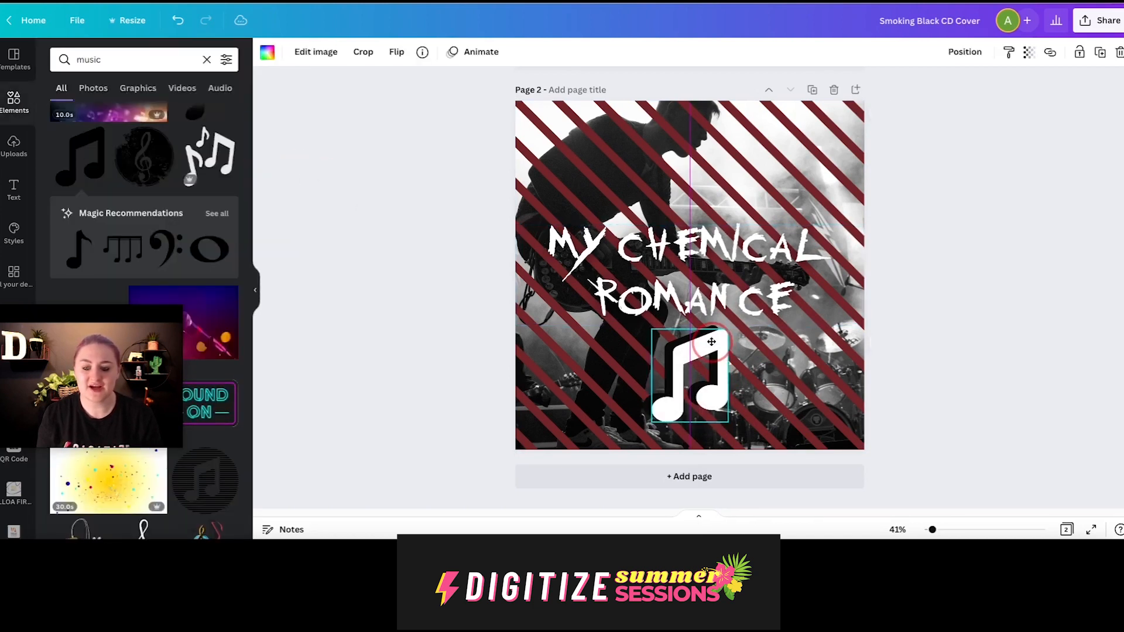
left_click(953, 302)
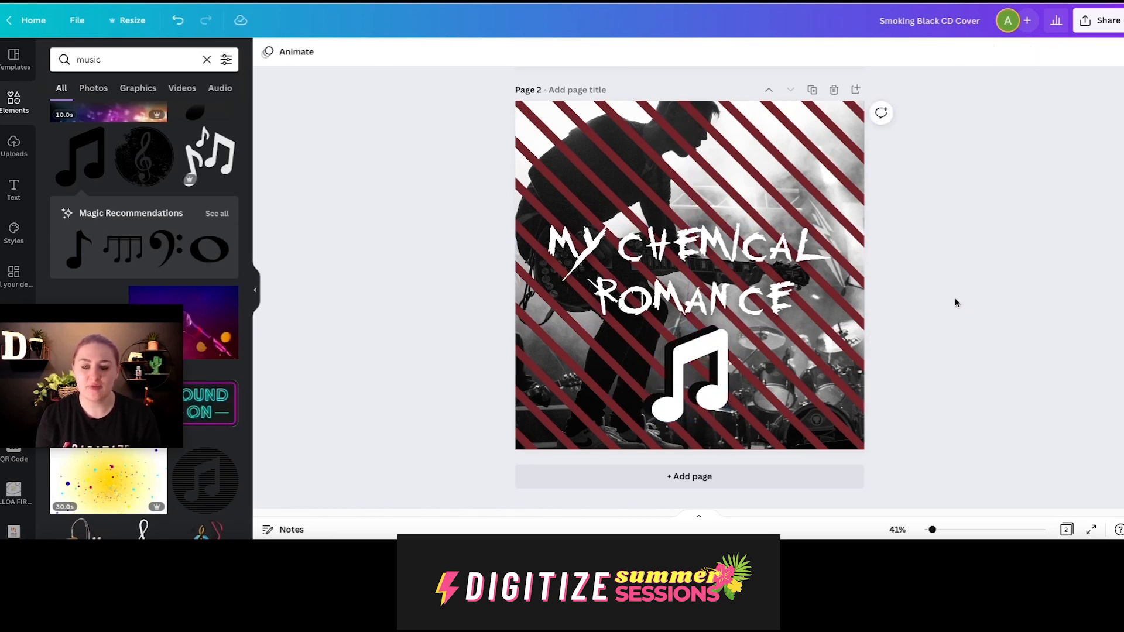
Step: Open the design's download settings and set the file type to JPG
scroll(908, 221, "up", 6)
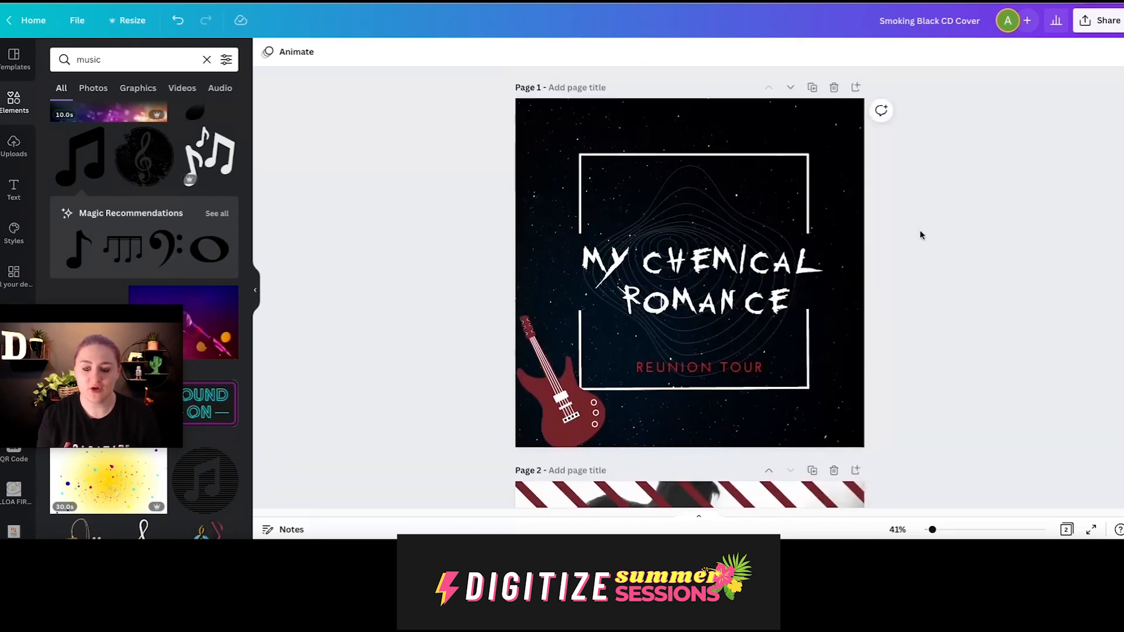
scroll(920, 231, "down", 6)
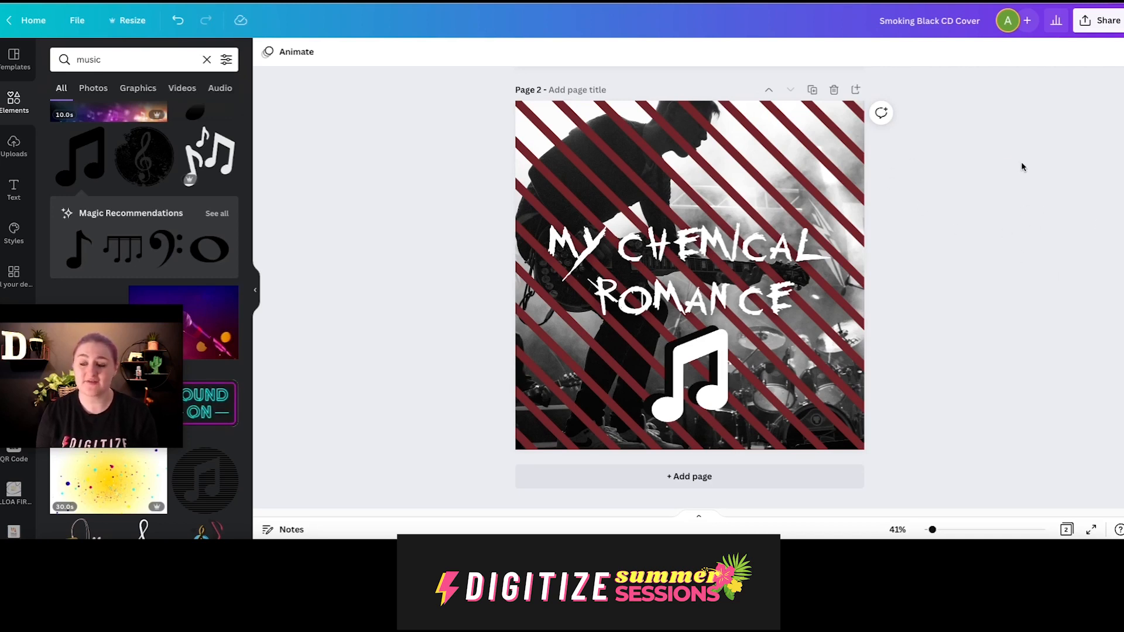
left_click(1095, 26)
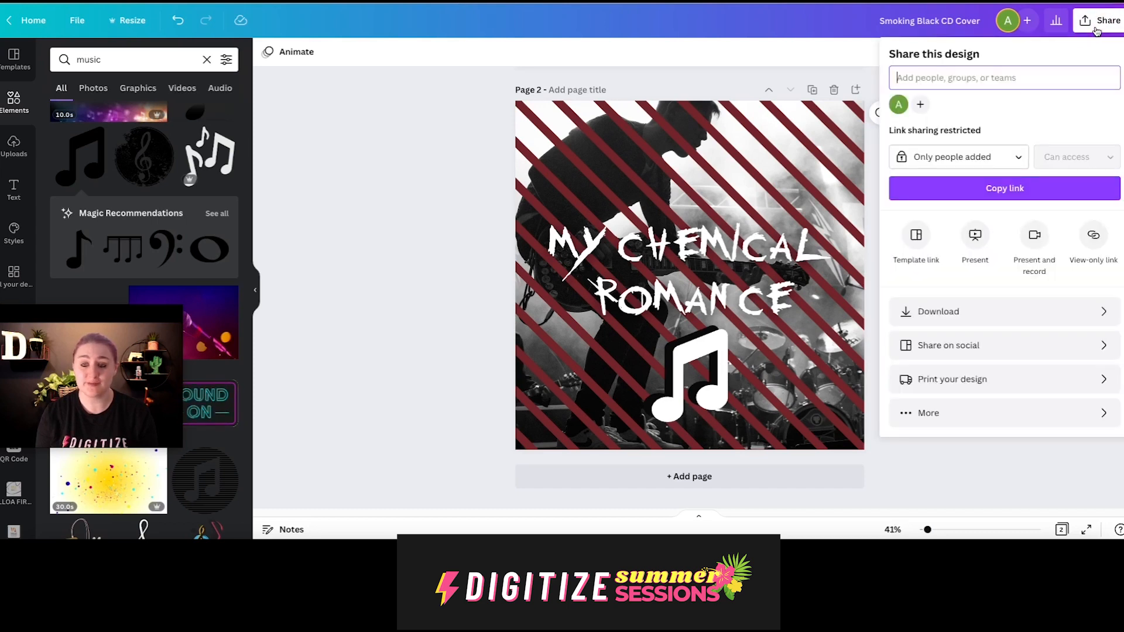
left_click(947, 315)
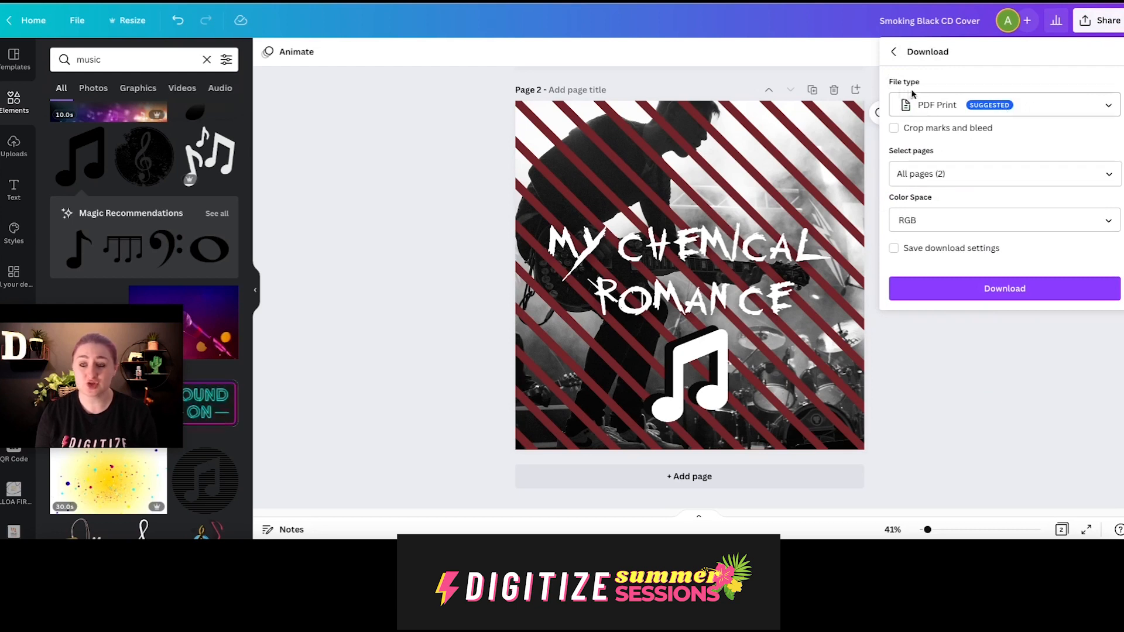
left_click(925, 103)
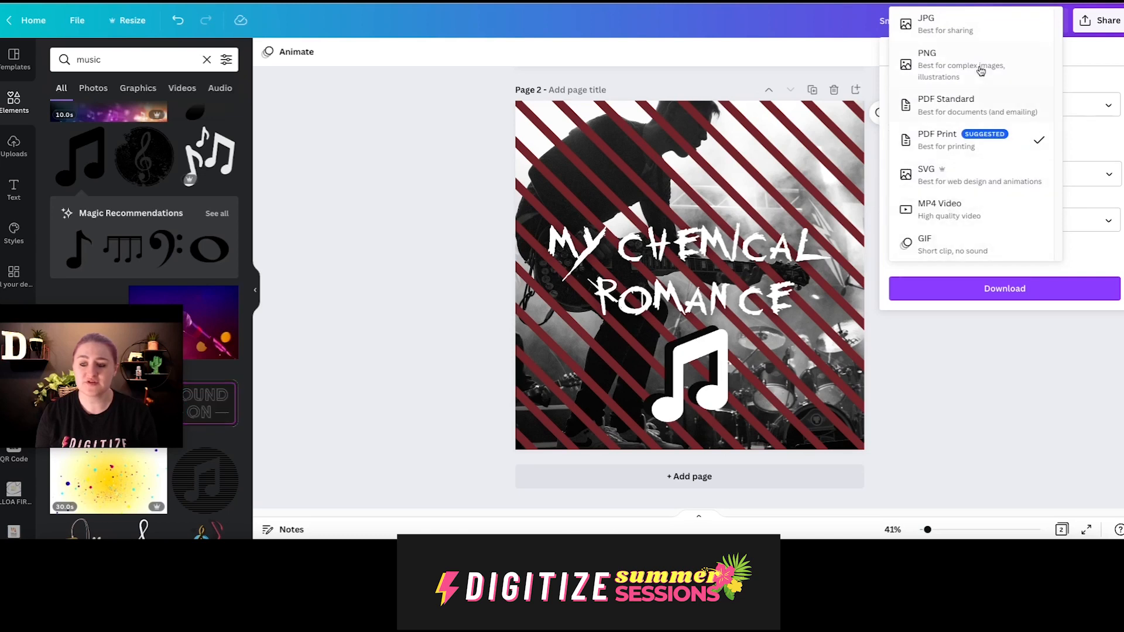
left_click(1001, 36)
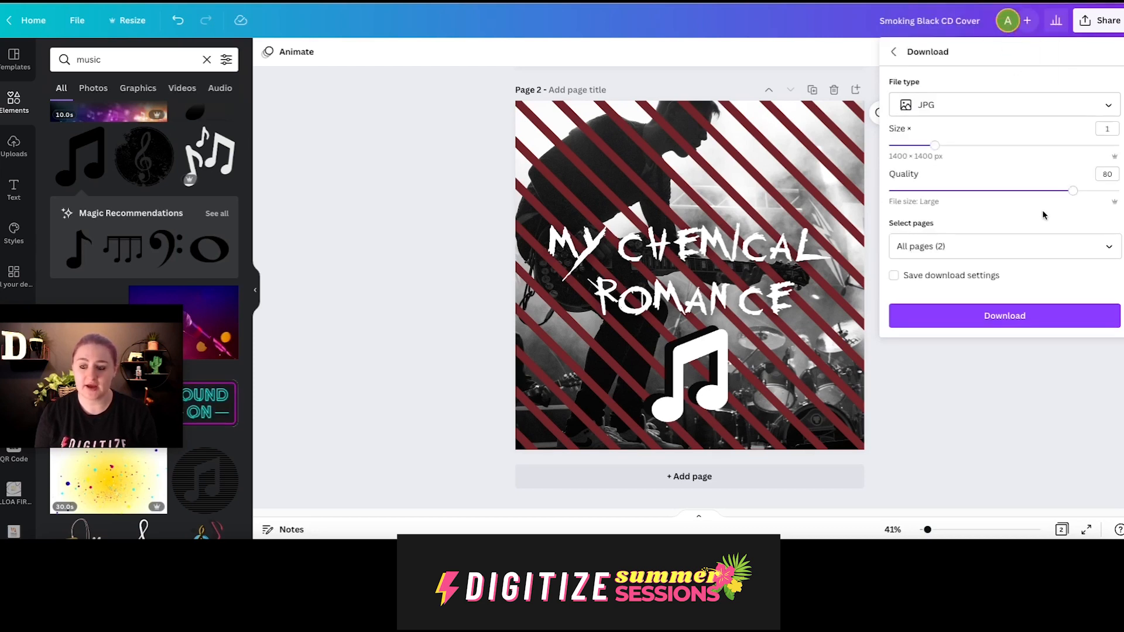
Step: Limit the download to Page 1 only and download it as a JPG
left_click(983, 247)
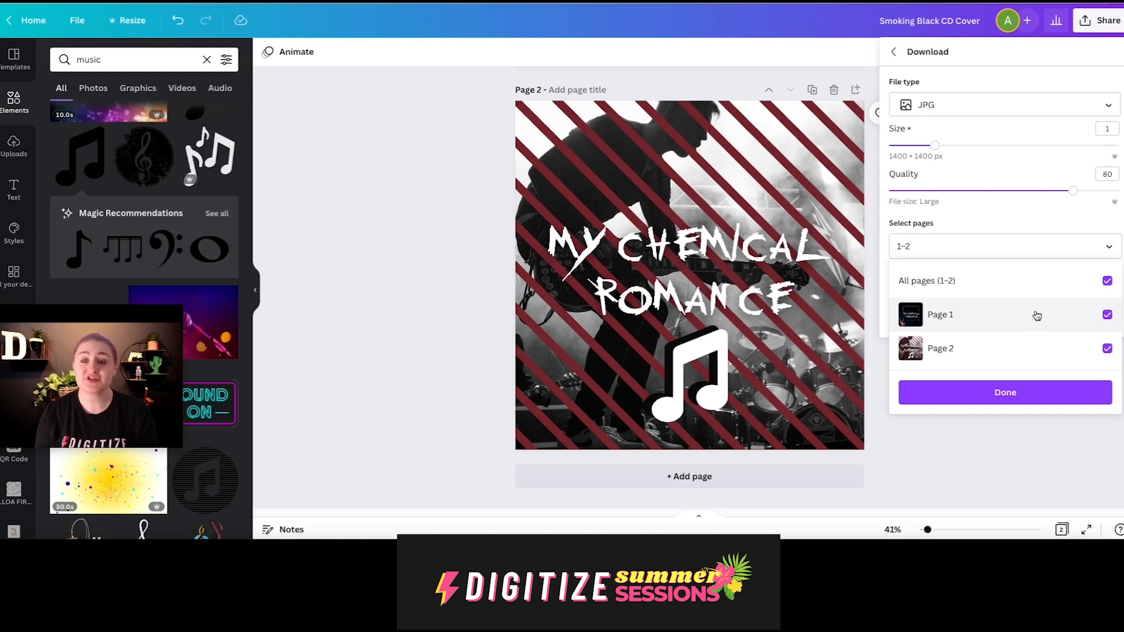
left_click(1107, 281)
left_click(1107, 281)
left_click(1107, 315)
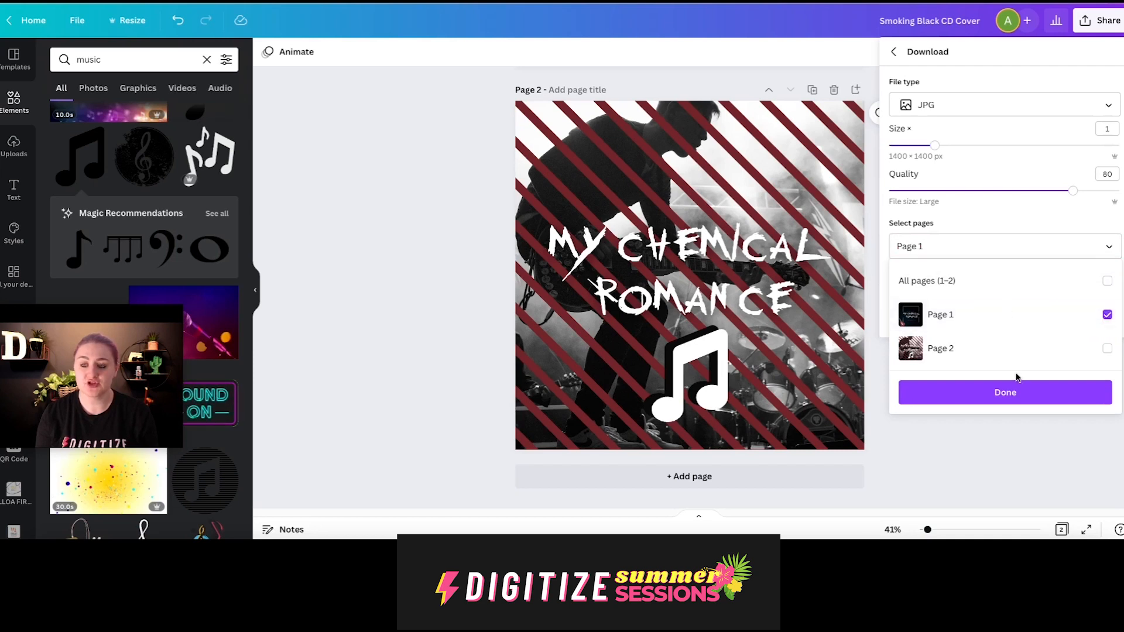
left_click(1020, 404)
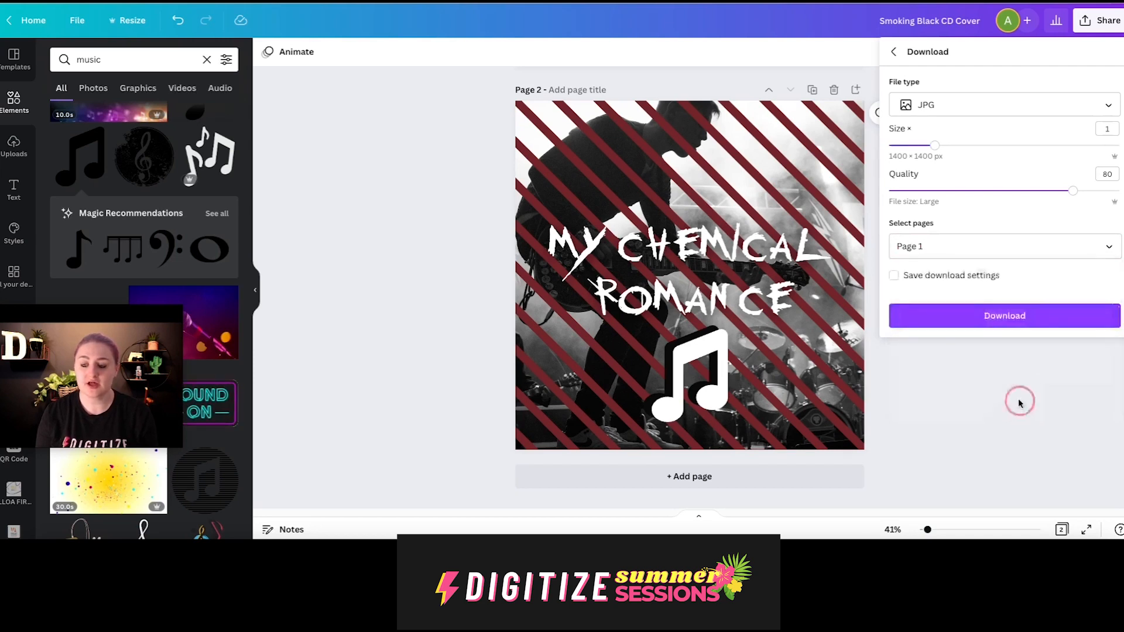
left_click(1004, 314)
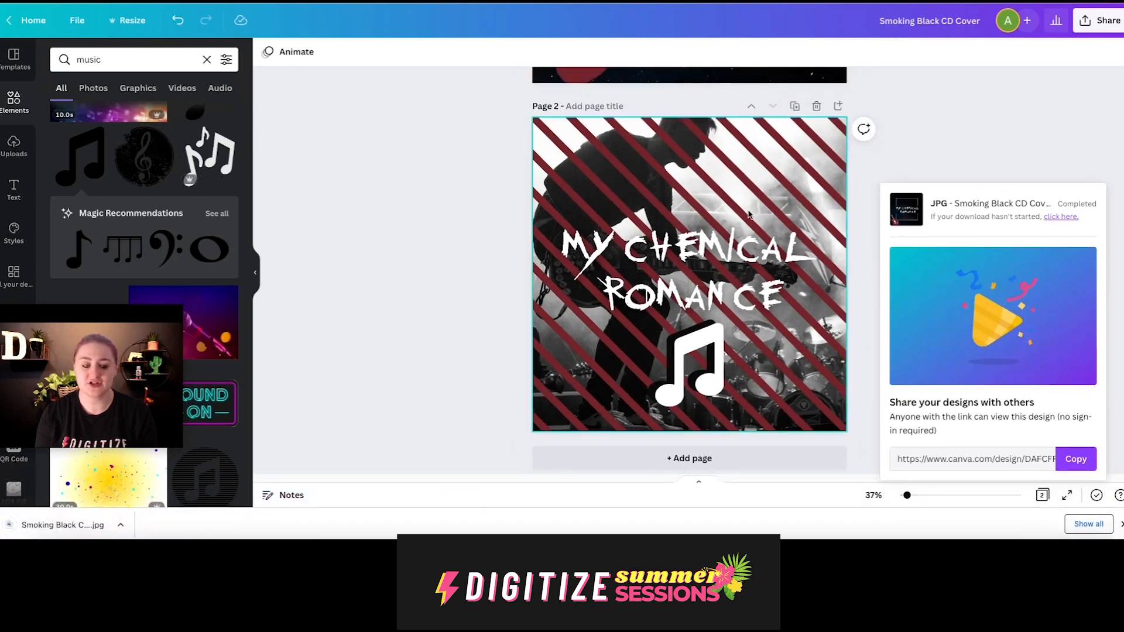
Step: Open the downloaded Smoking Black CD Cover JPG and move its preview window so the whole cover can be viewed
left_click(42, 525)
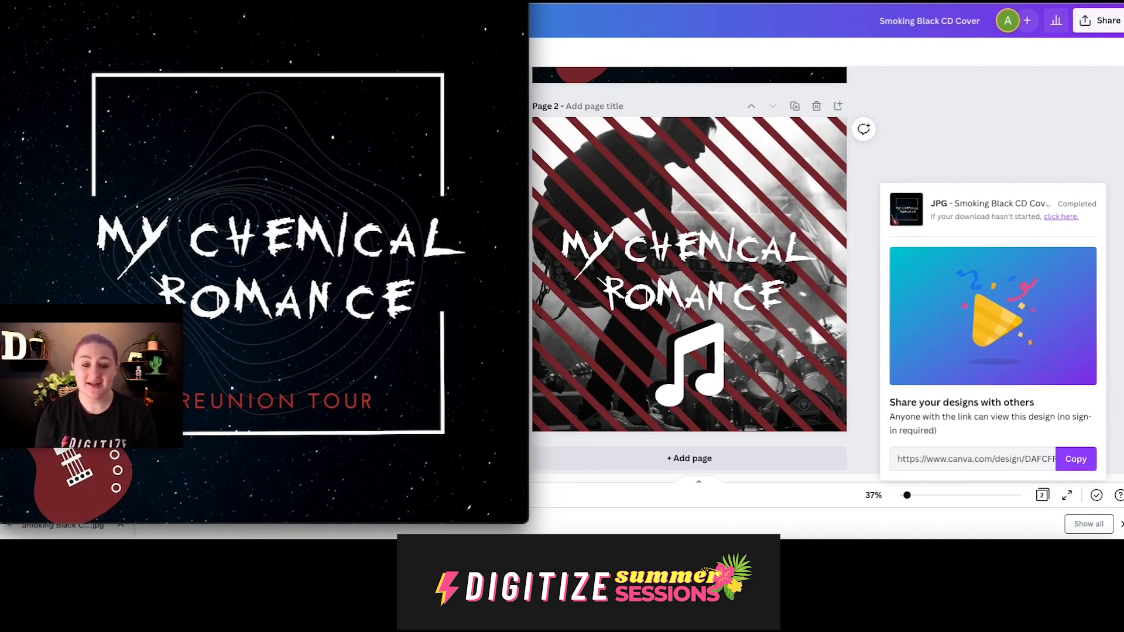
left_click_drag(281, 3, 490, 0)
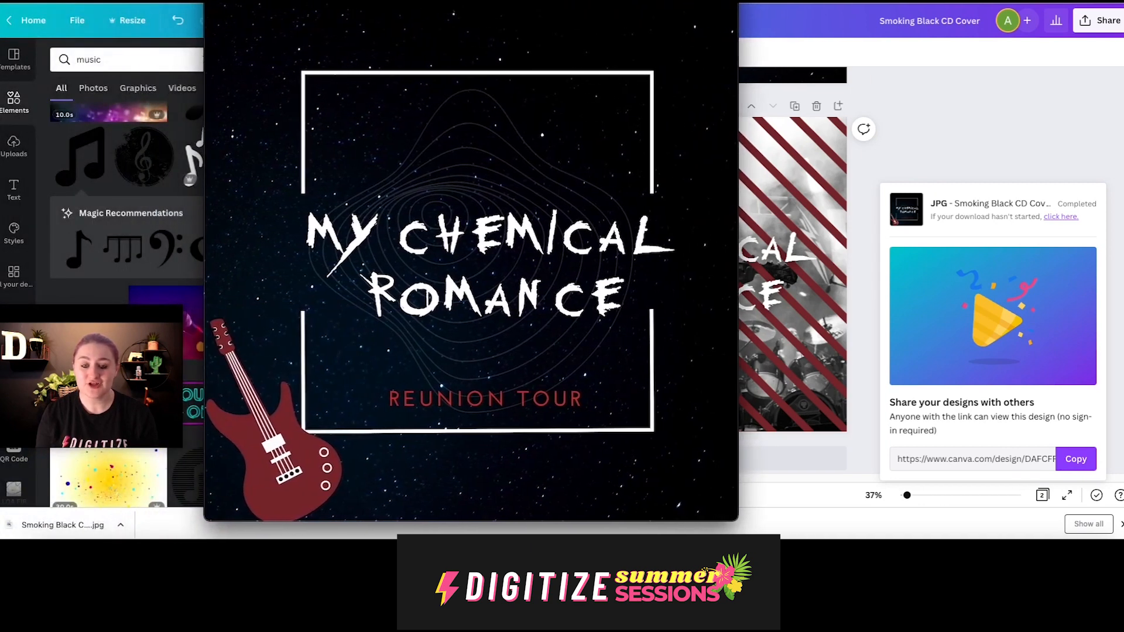